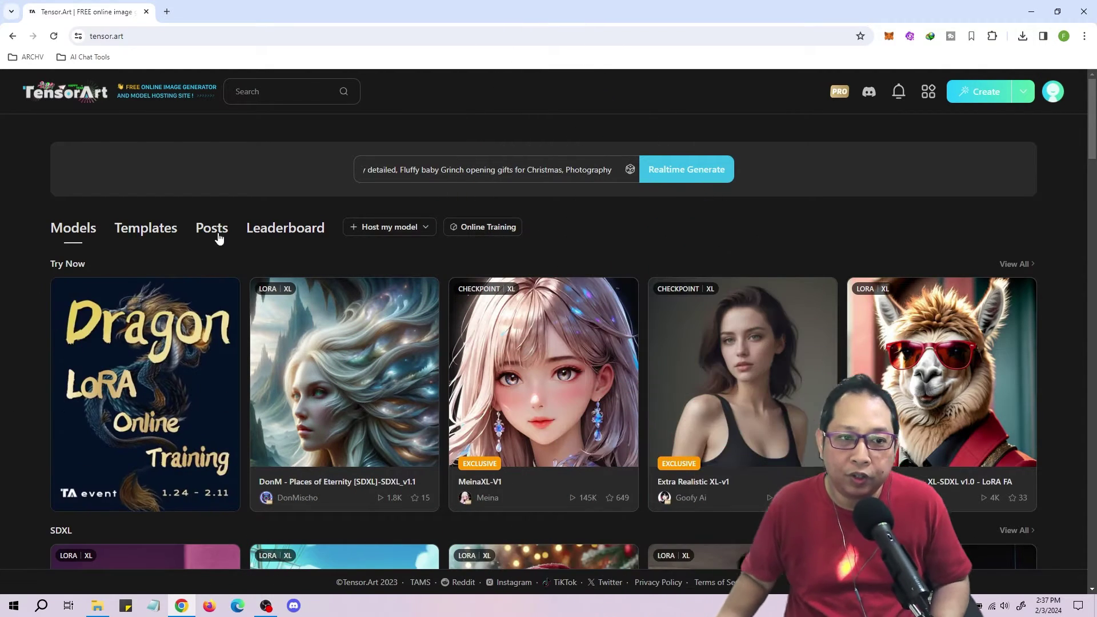
# - Open the Dragon LoRA Online Training event and read its brief on prizes, theme, duration, scoring and rules
pyautogui.scroll(-1, 160, 372)
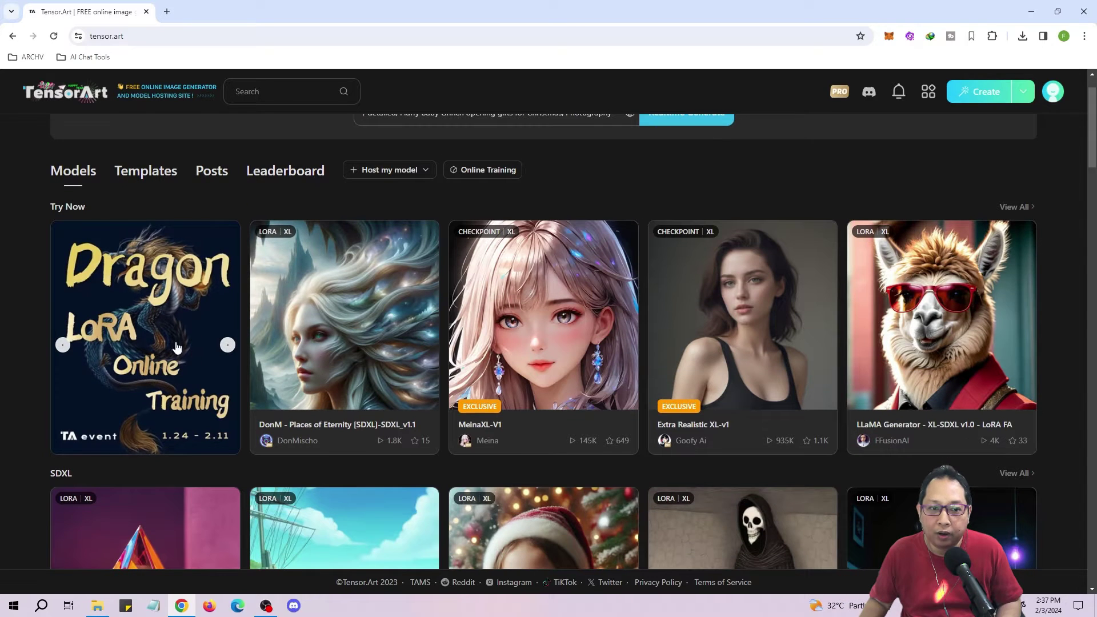
pyautogui.click(182, 303)
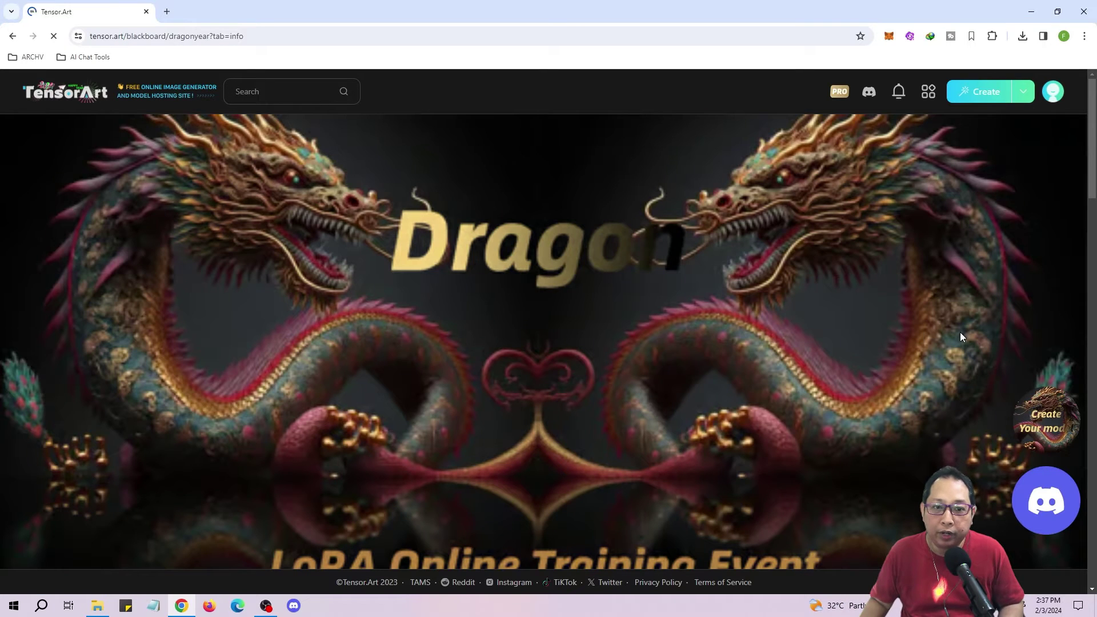
pyautogui.scroll(-8, 937, 301)
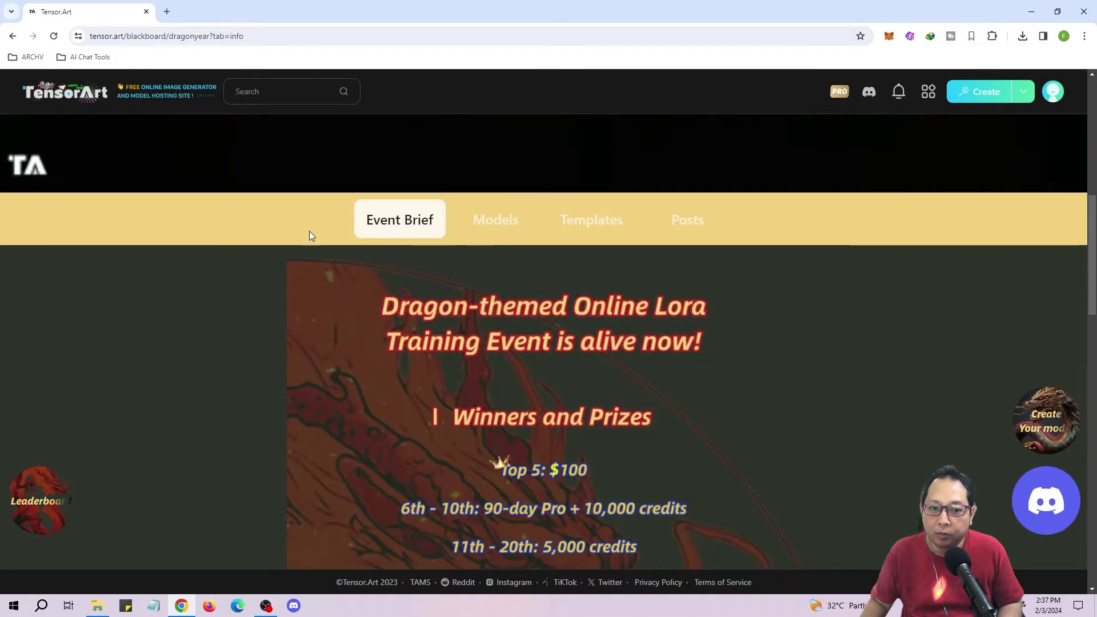
pyautogui.scroll(-12, 778, 350)
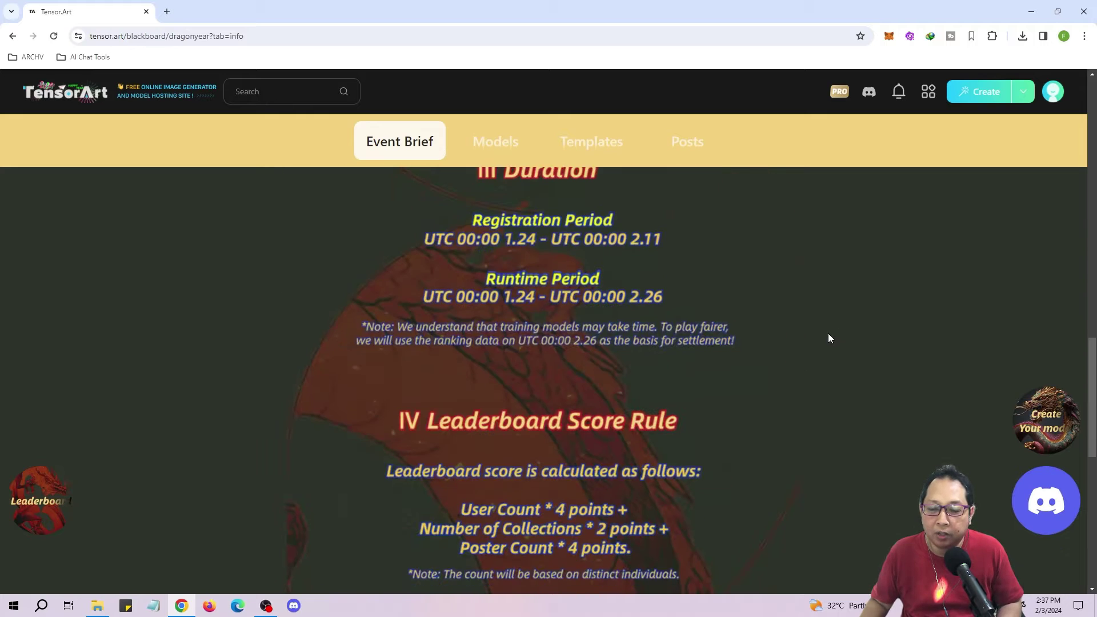
pyautogui.scroll(-2, 833, 342)
pyautogui.scroll(-2, 833, 343)
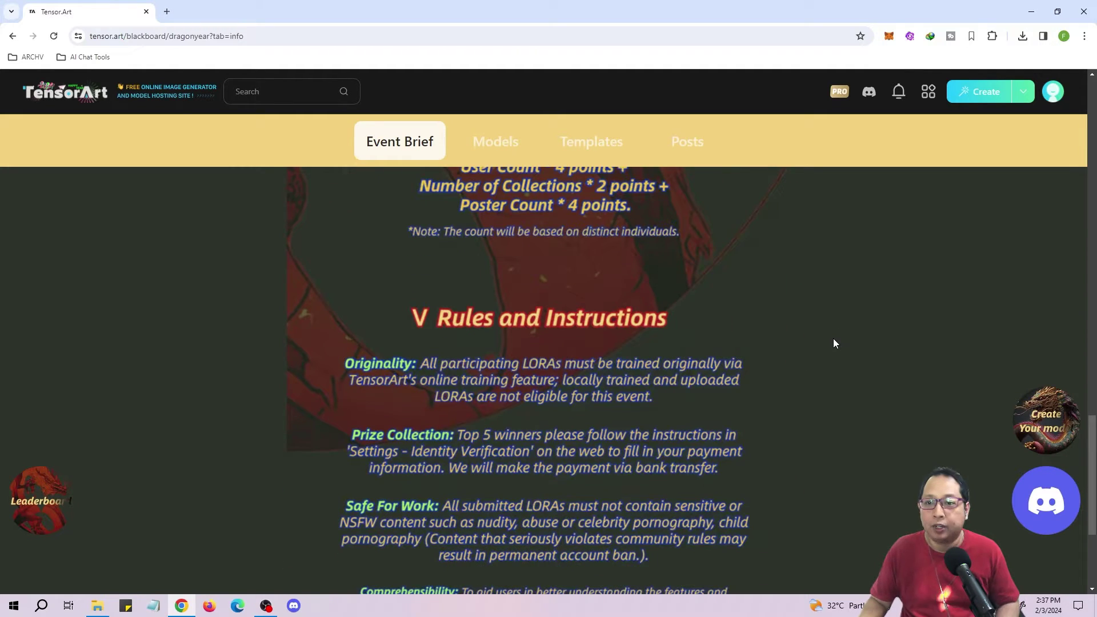
pyautogui.scroll(-3, 833, 343)
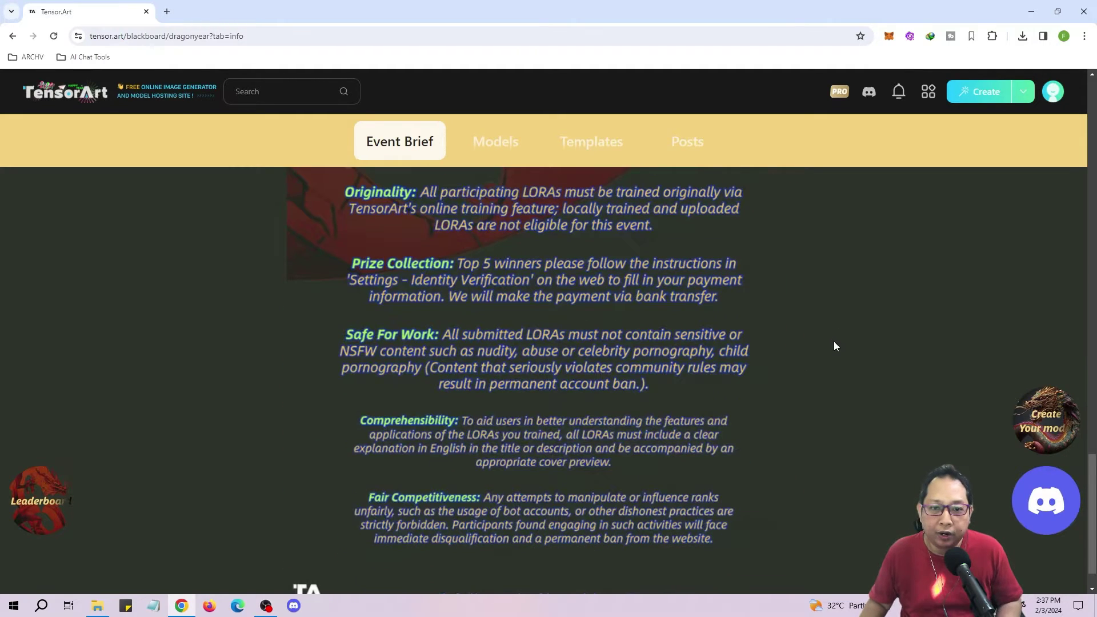
pyautogui.scroll(15, 834, 345)
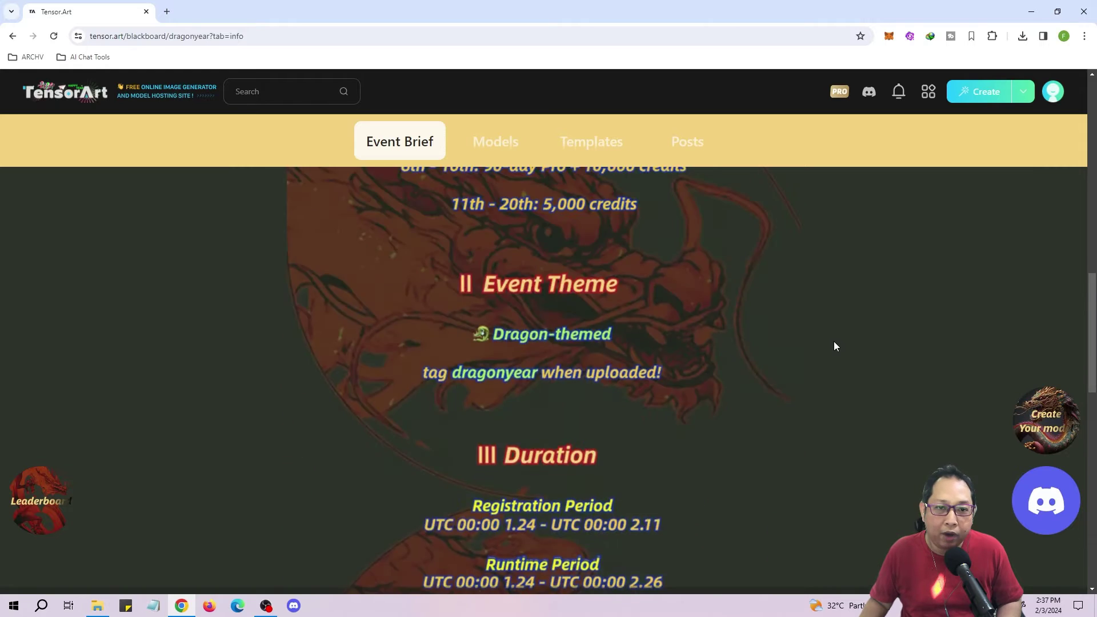
pyautogui.scroll(6, 834, 347)
pyautogui.scroll(-2, 834, 346)
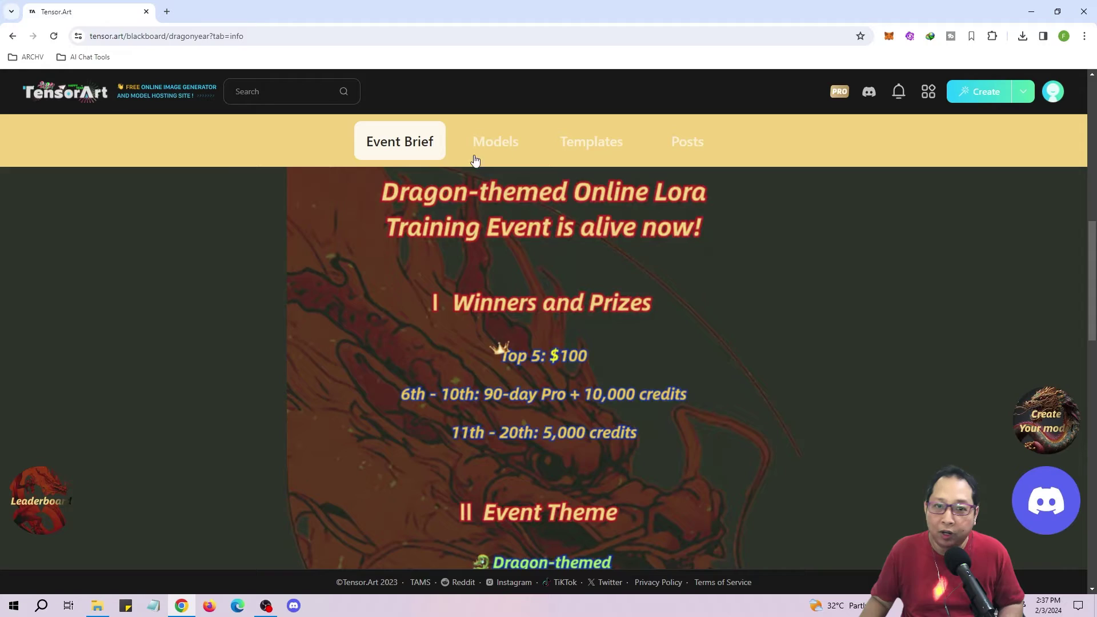
# - Browse the trending models submitted to the dragon event
pyautogui.click(508, 146)
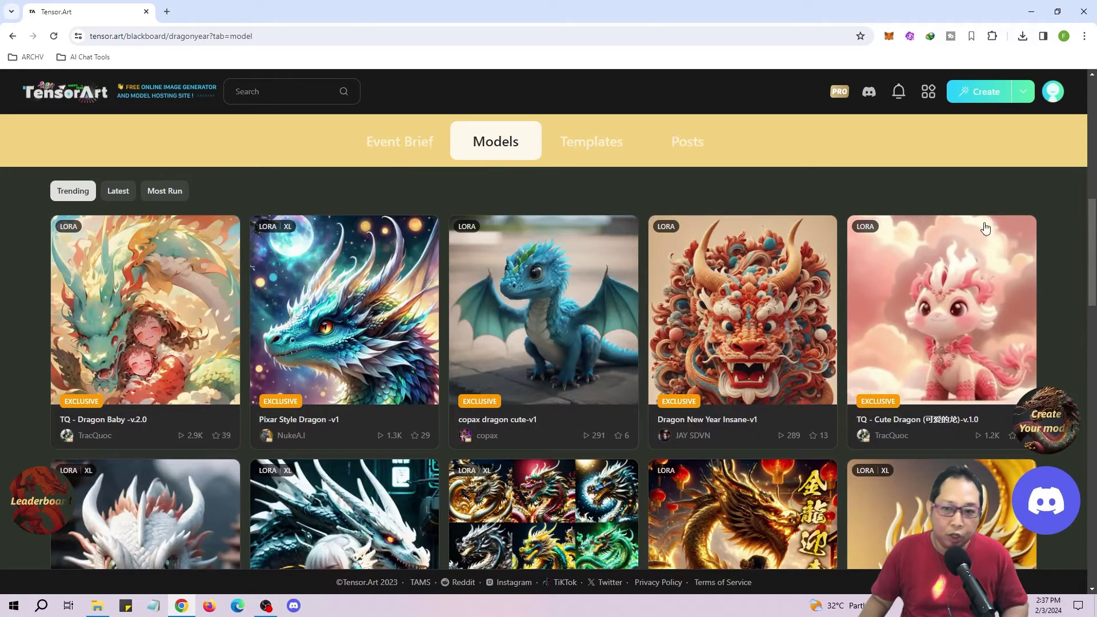
pyautogui.scroll(-8, 1054, 253)
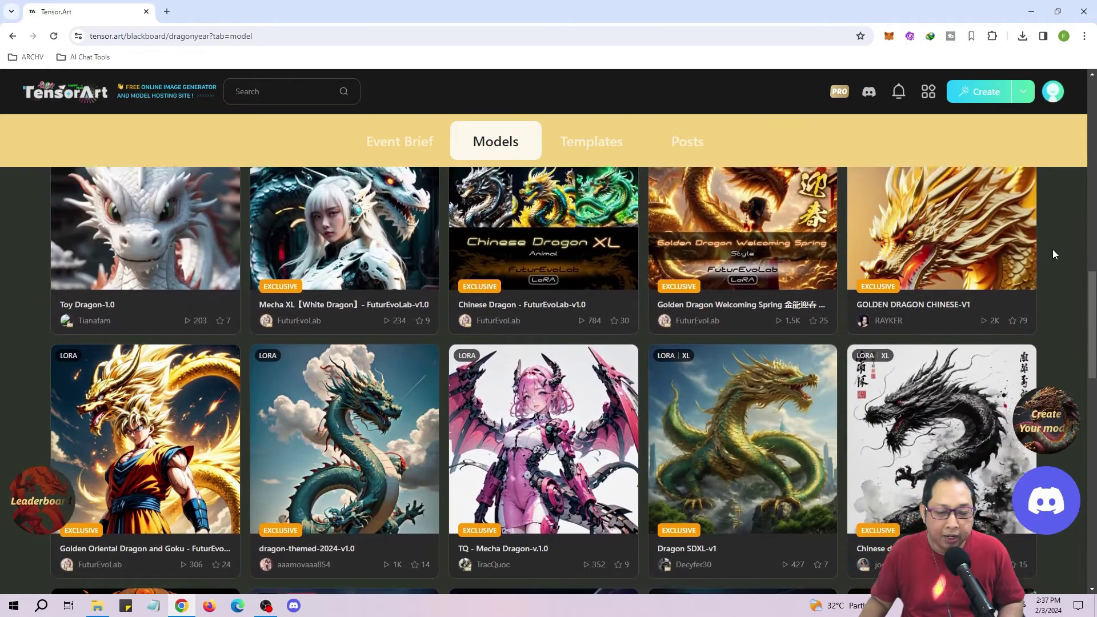
pyautogui.scroll(-12, 1053, 250)
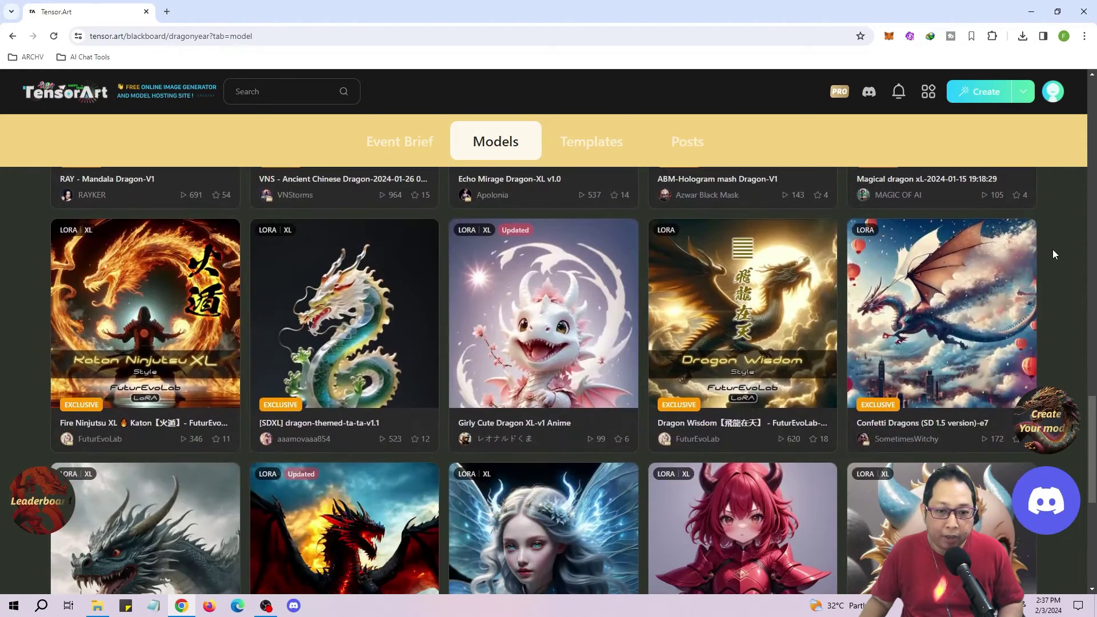
pyautogui.scroll(-9, 1053, 249)
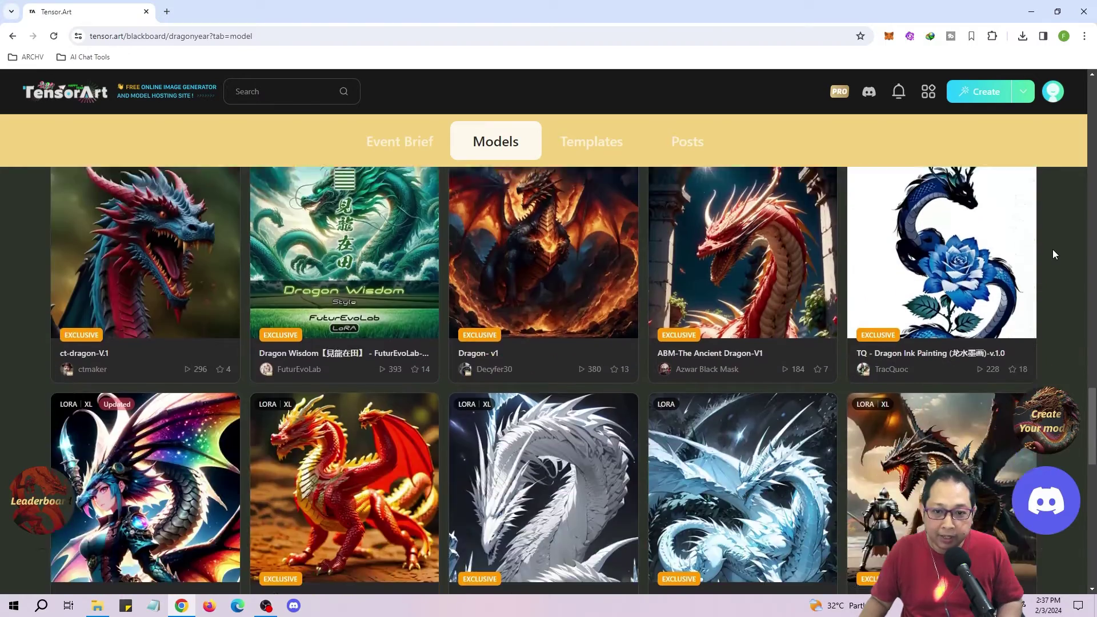
# - Look through the dragon-themed templates submitted to the event
pyautogui.click(610, 148)
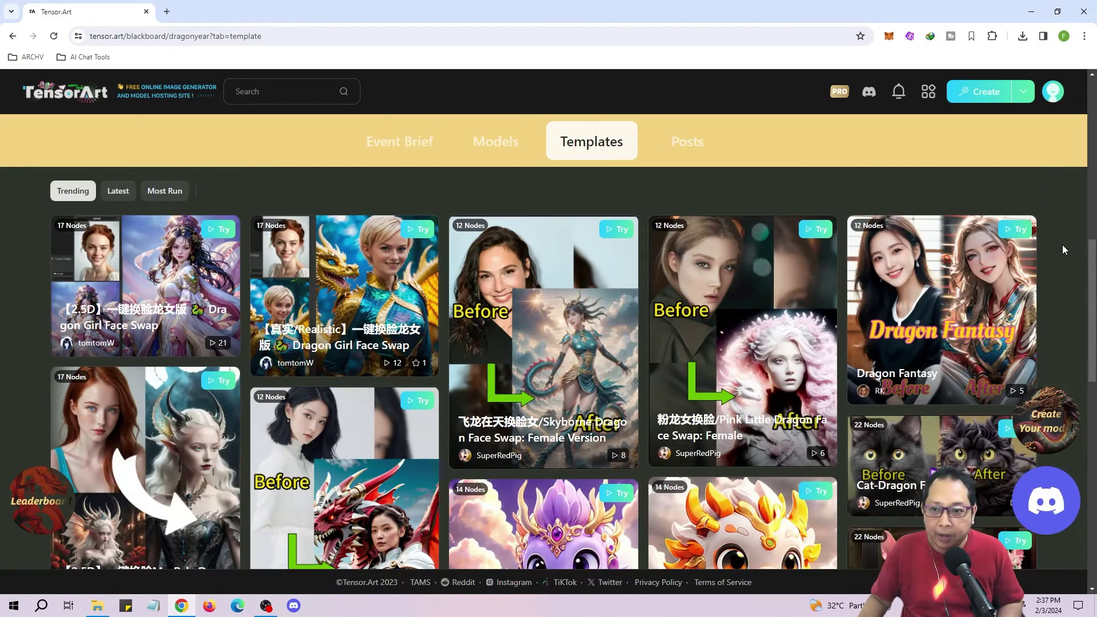
pyautogui.scroll(-4, 1062, 245)
pyautogui.scroll(-1, 1062, 247)
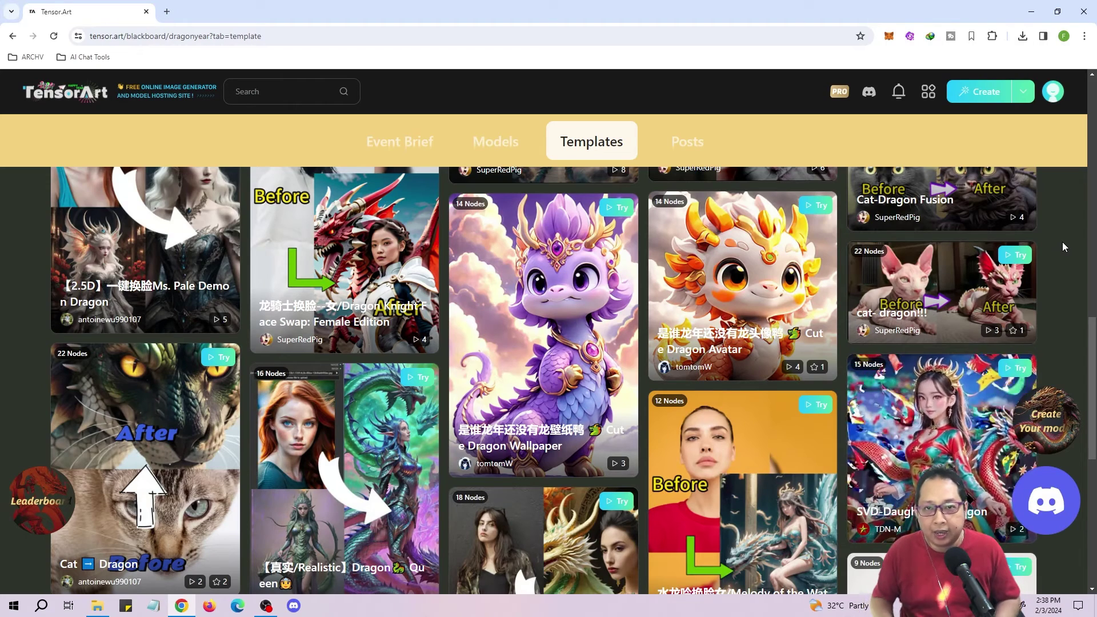
pyautogui.scroll(-7, 1057, 239)
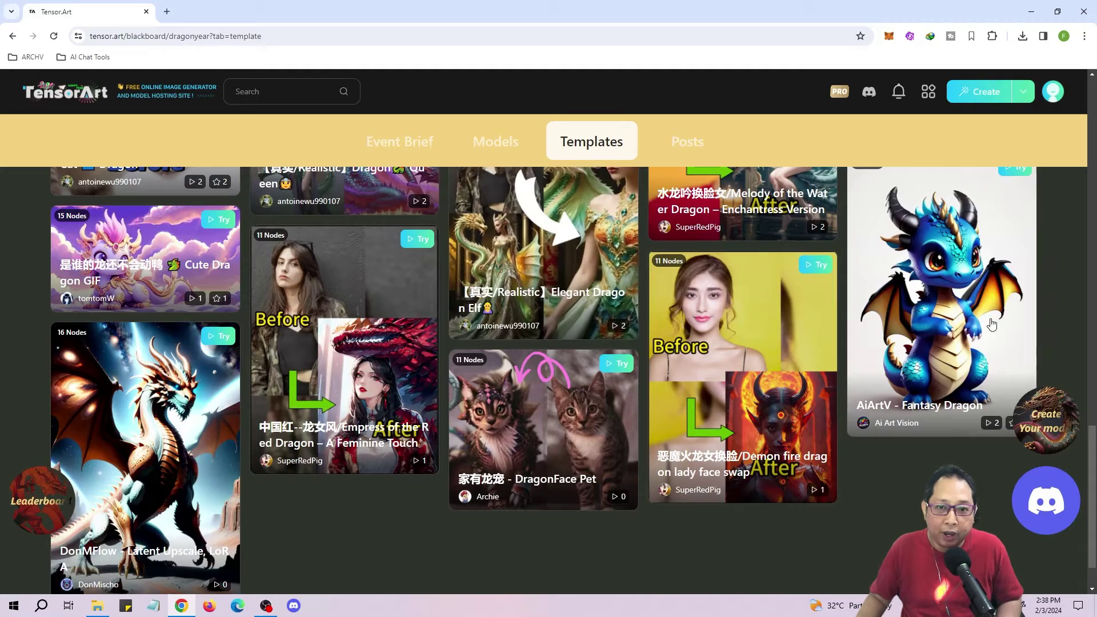
# - Browse the dragon image posts shared for the event
pyautogui.scroll(3, 825, 181)
pyautogui.click(692, 142)
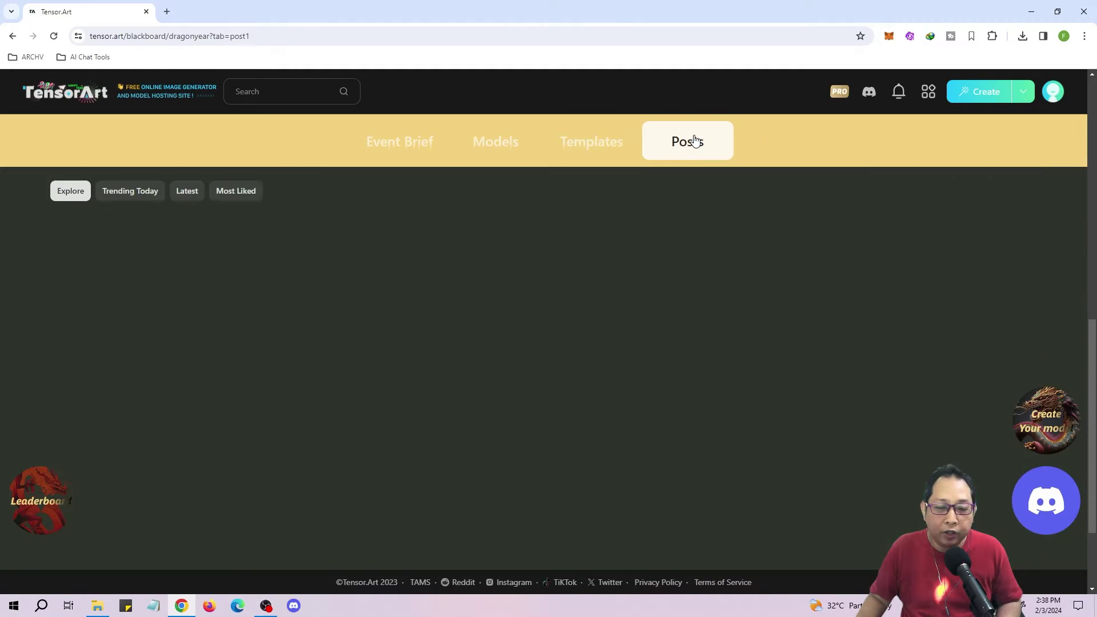
pyautogui.scroll(-12, 1049, 256)
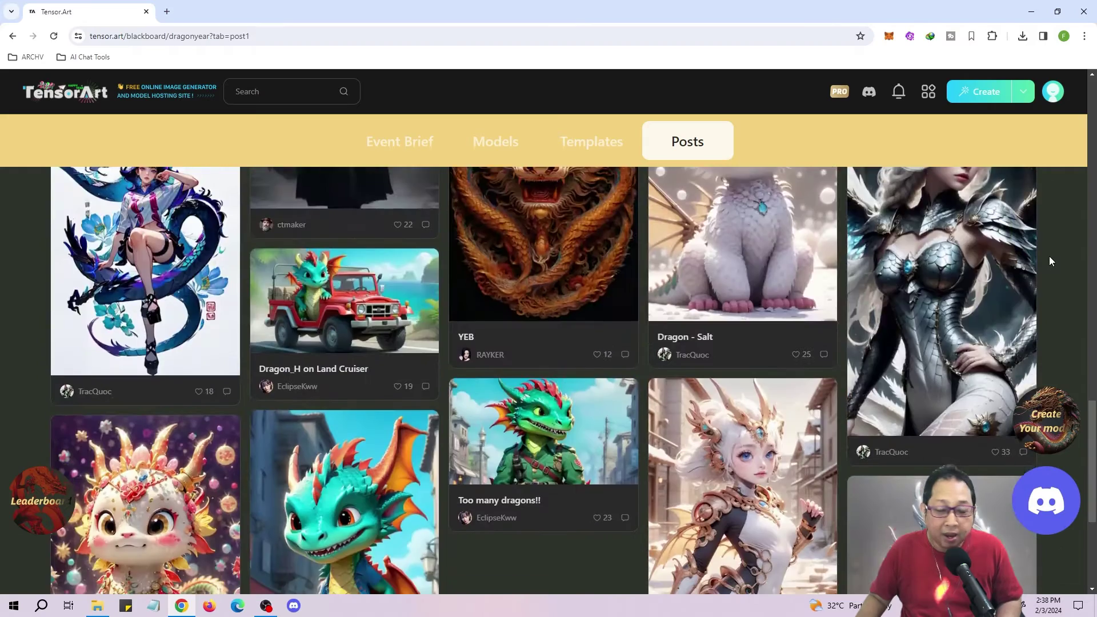
pyautogui.scroll(-10, 1050, 262)
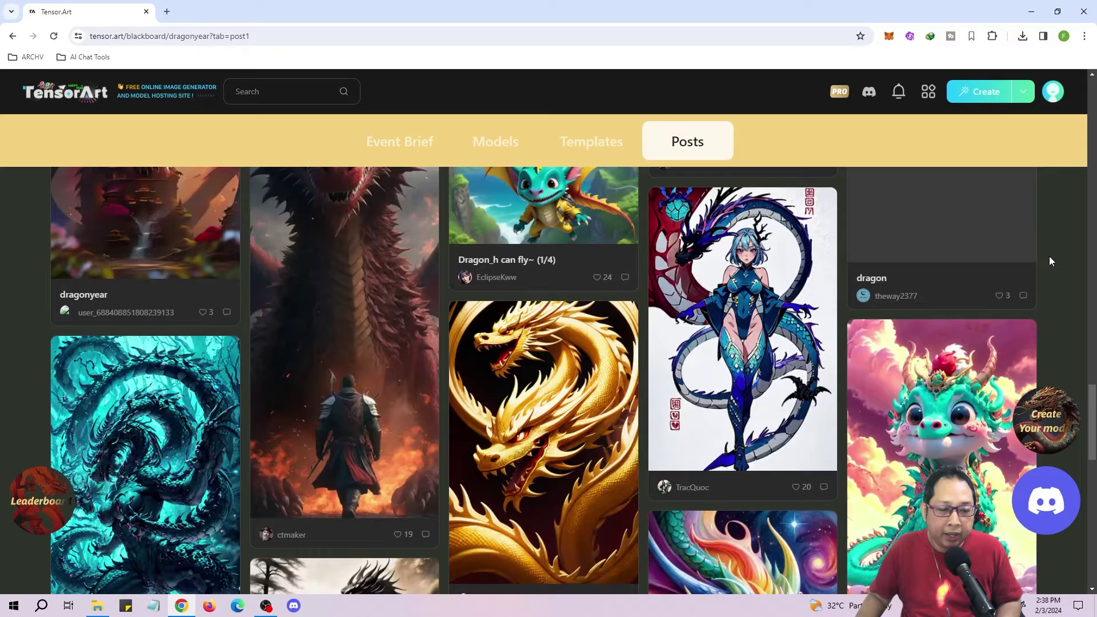
pyautogui.scroll(-4, 1049, 256)
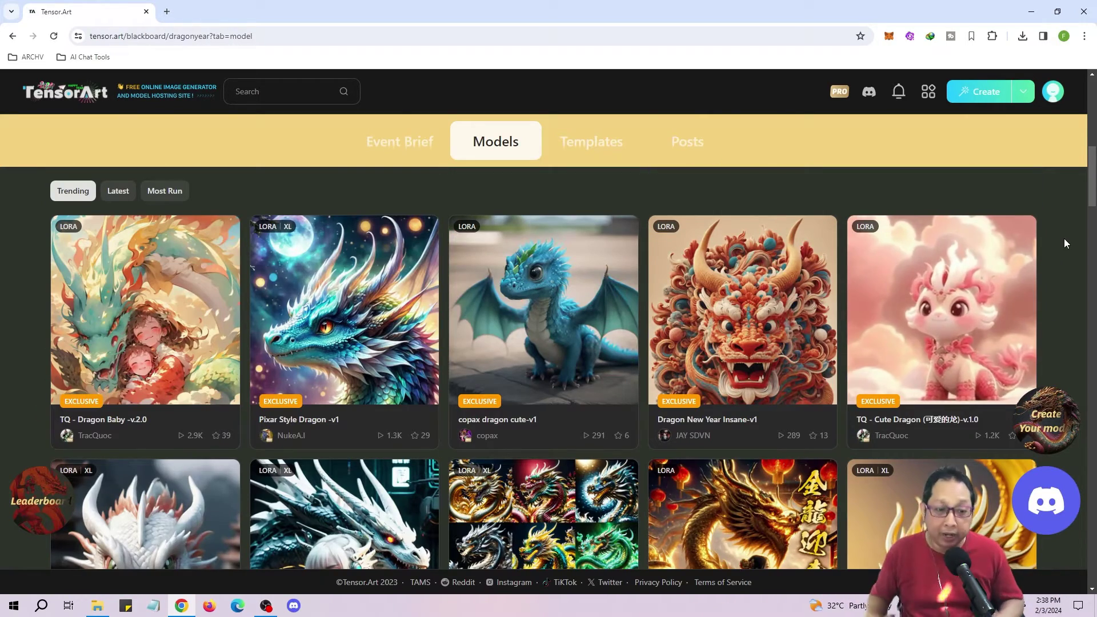
# - Return to the event's trending models and examine the dragon LoRAs for one to try
pyautogui.scroll(-1, 1071, 236)
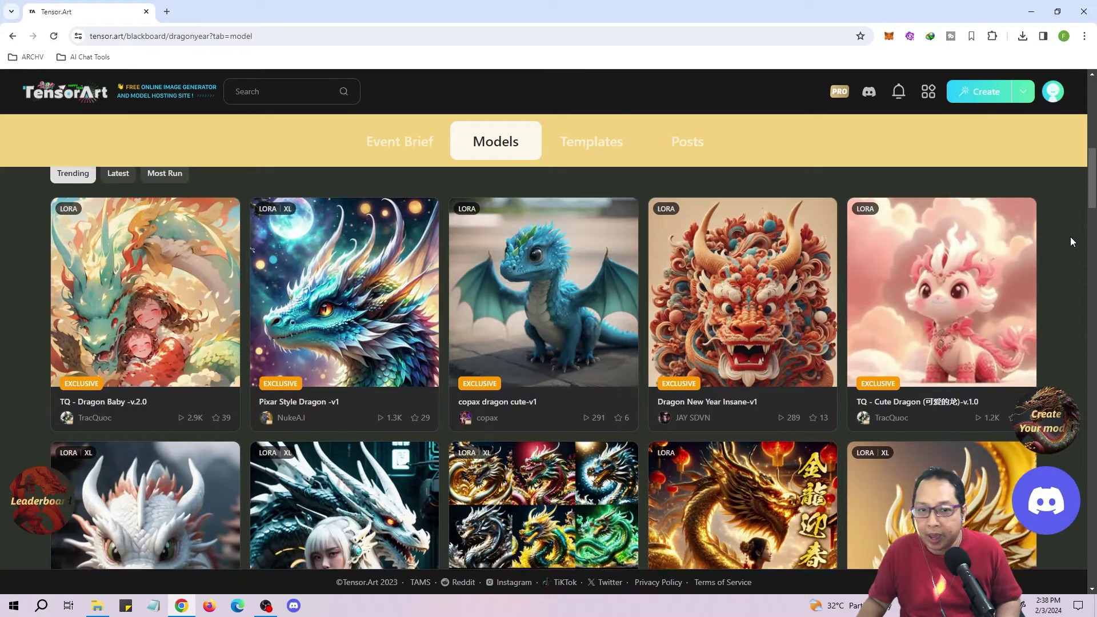
pyautogui.scroll(-11, 663, 317)
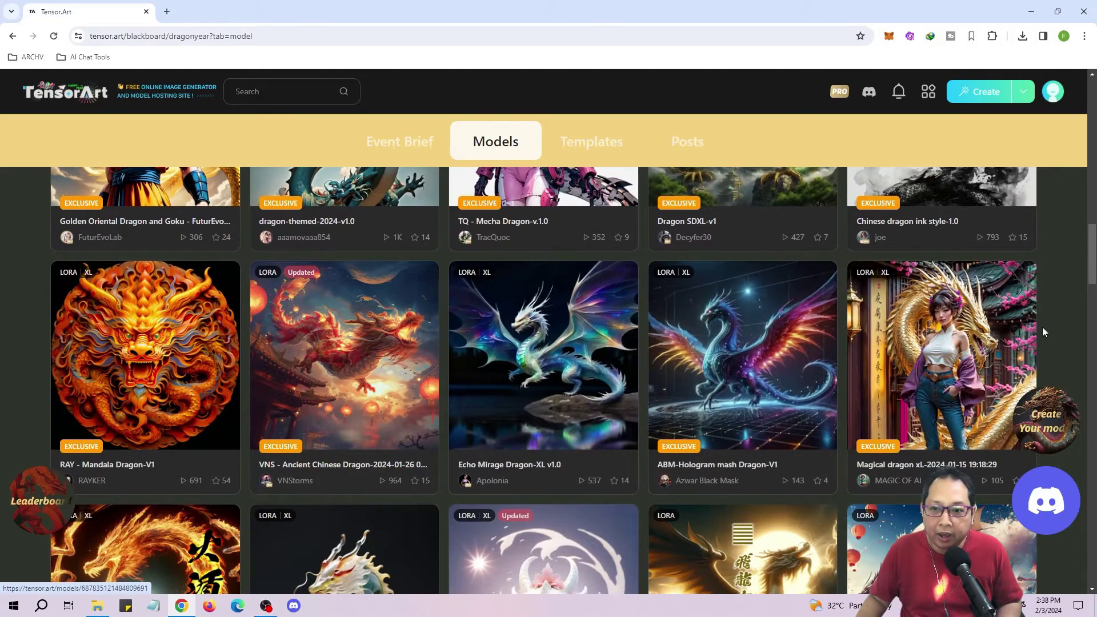
pyautogui.scroll(-4, 1045, 292)
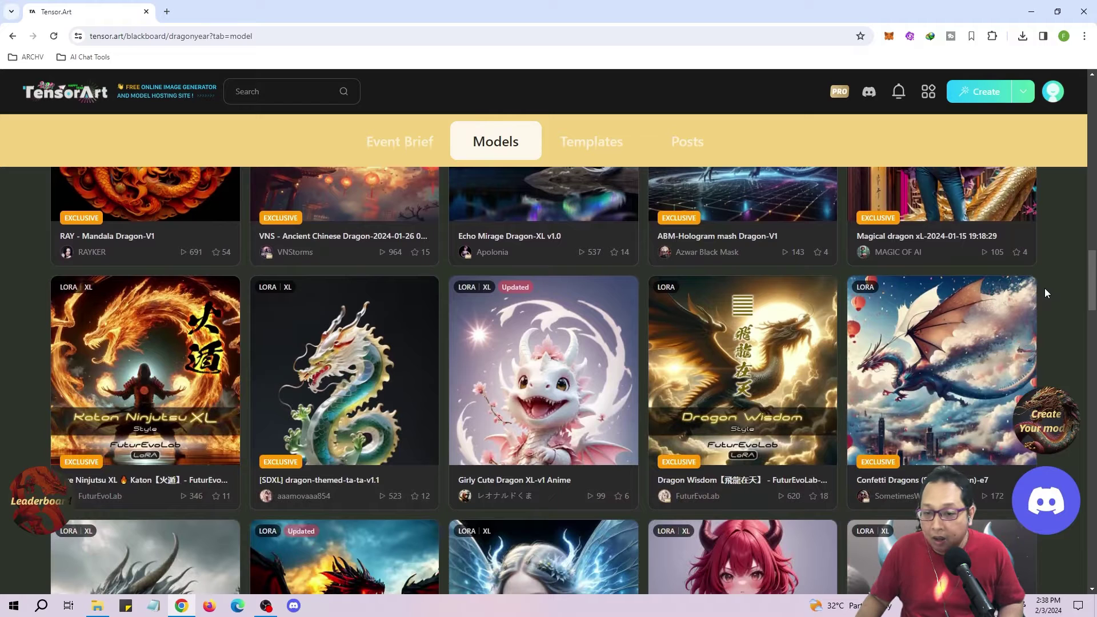
pyautogui.scroll(-4, 1044, 293)
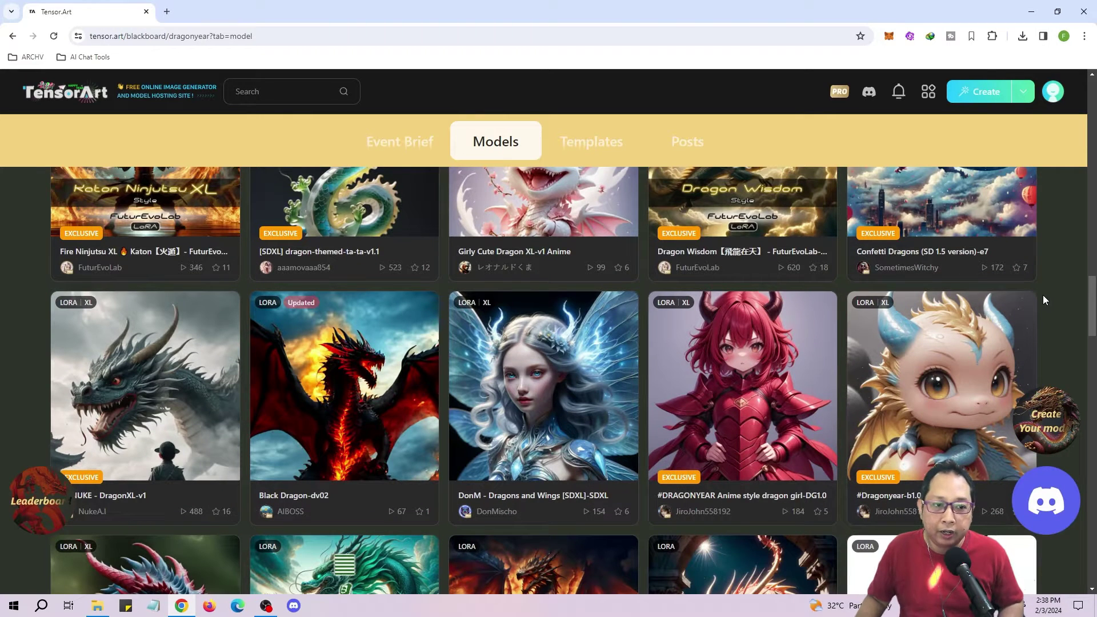
pyautogui.scroll(-5, 1046, 297)
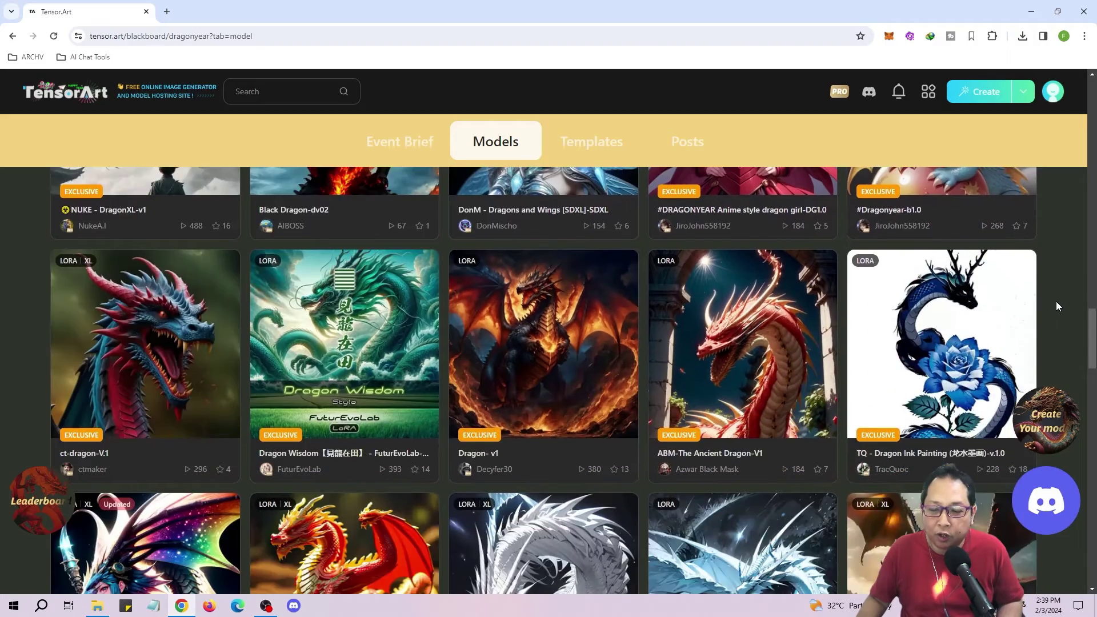
pyautogui.scroll(-5, 1056, 301)
pyautogui.scroll(18, 1056, 300)
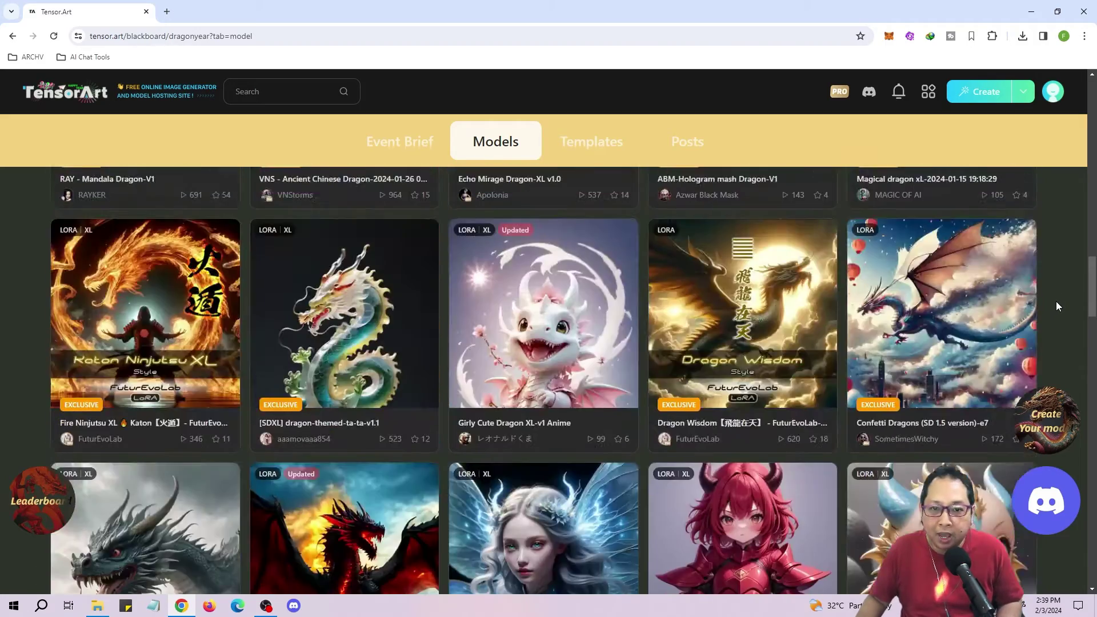
pyautogui.scroll(8, 1052, 301)
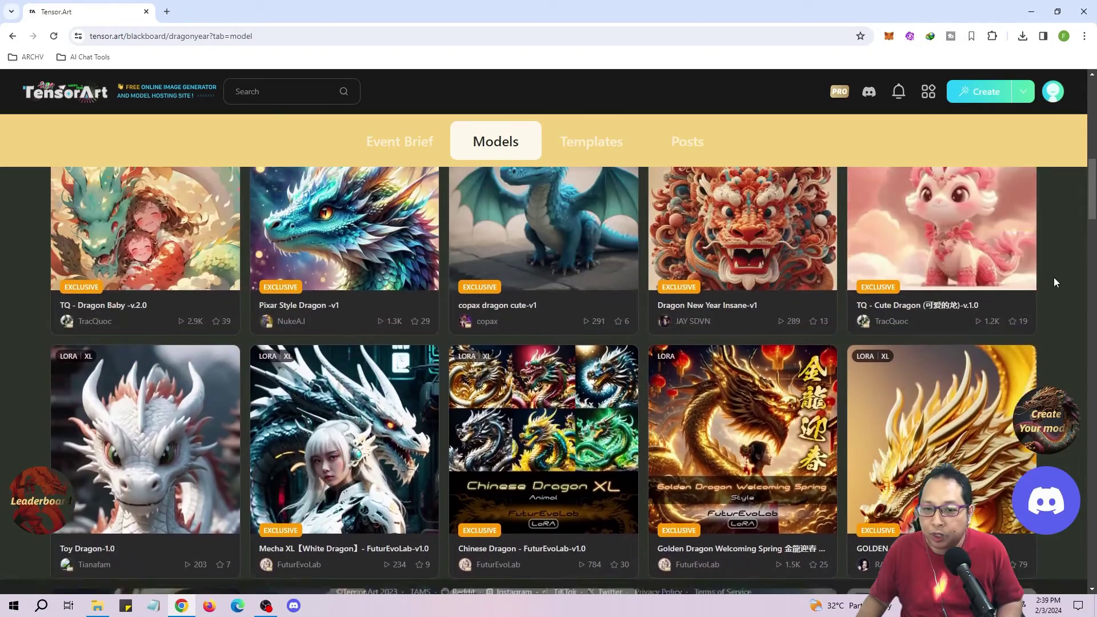
pyautogui.scroll(3, 1055, 282)
pyautogui.scroll(-6, 1055, 282)
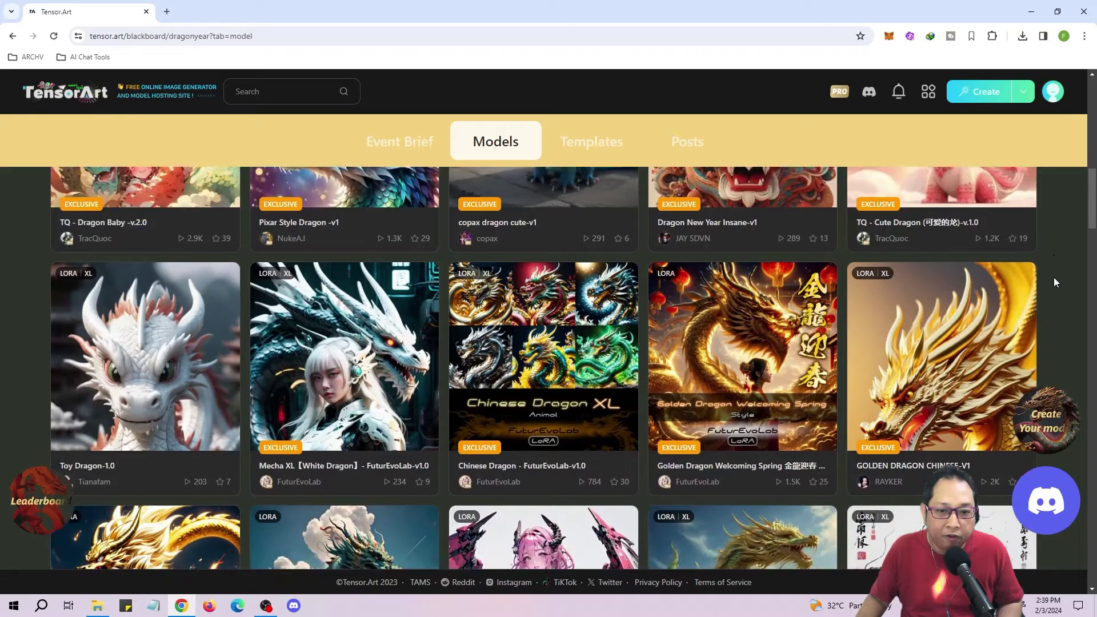
pyautogui.scroll(2, 1055, 283)
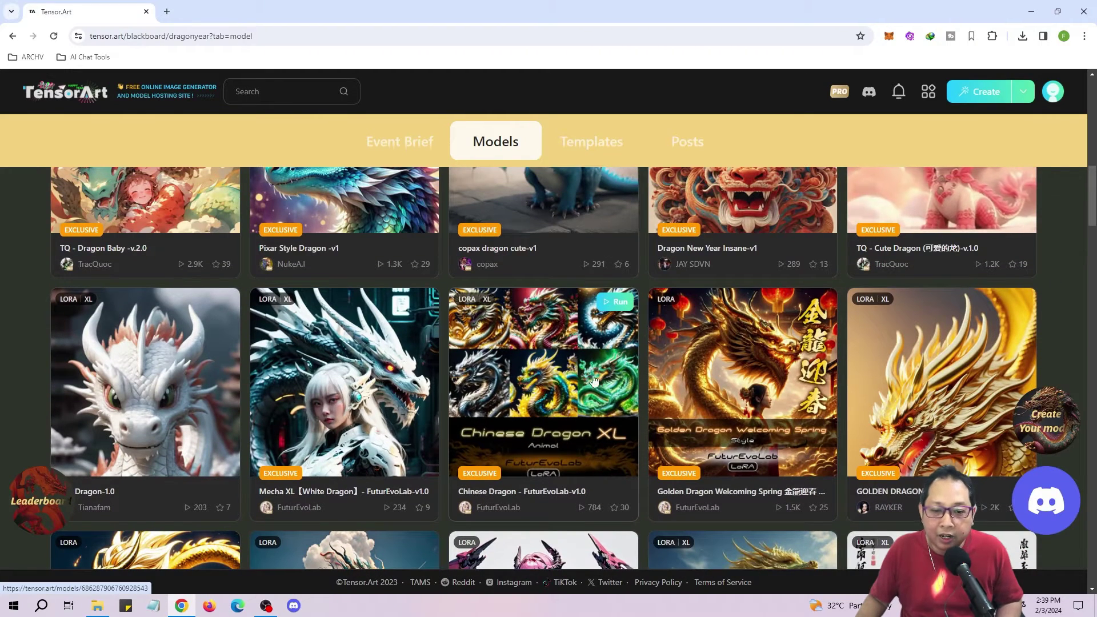
# - Open the Chinese Dragon - FuturEvoLab LoRA and review its details, description and related posts
pyautogui.click(559, 364)
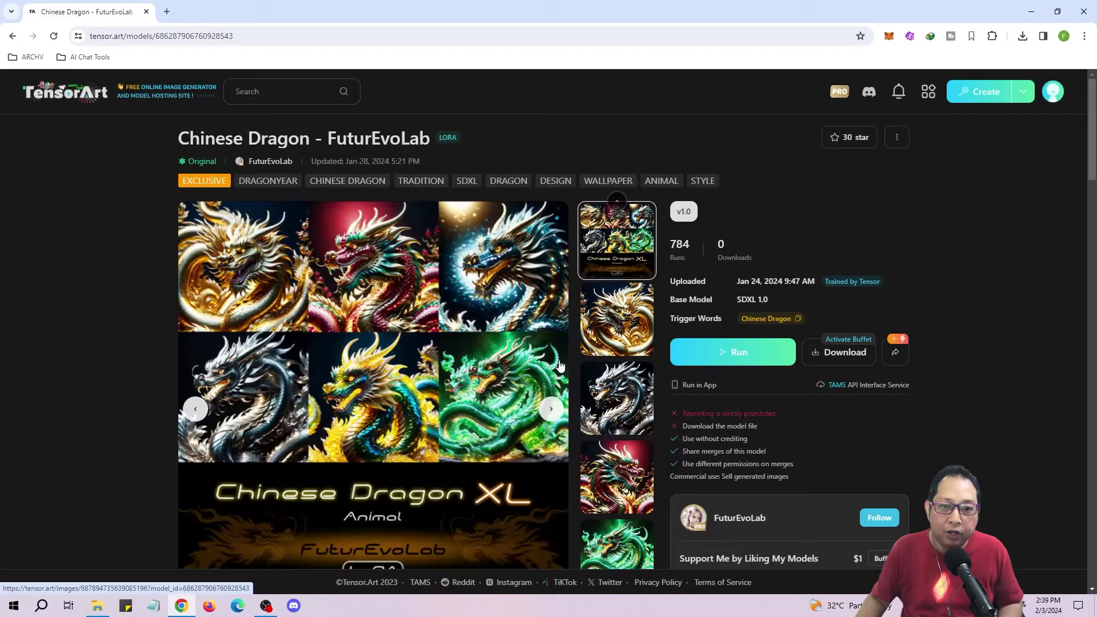
pyautogui.scroll(-12, 641, 305)
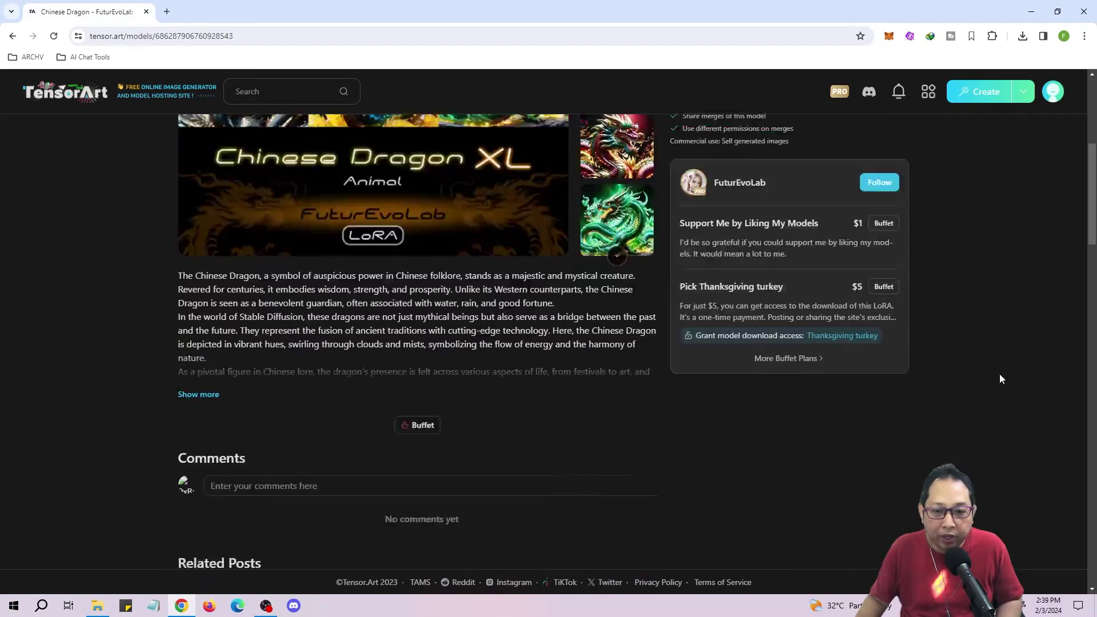
pyautogui.scroll(-6, 997, 391)
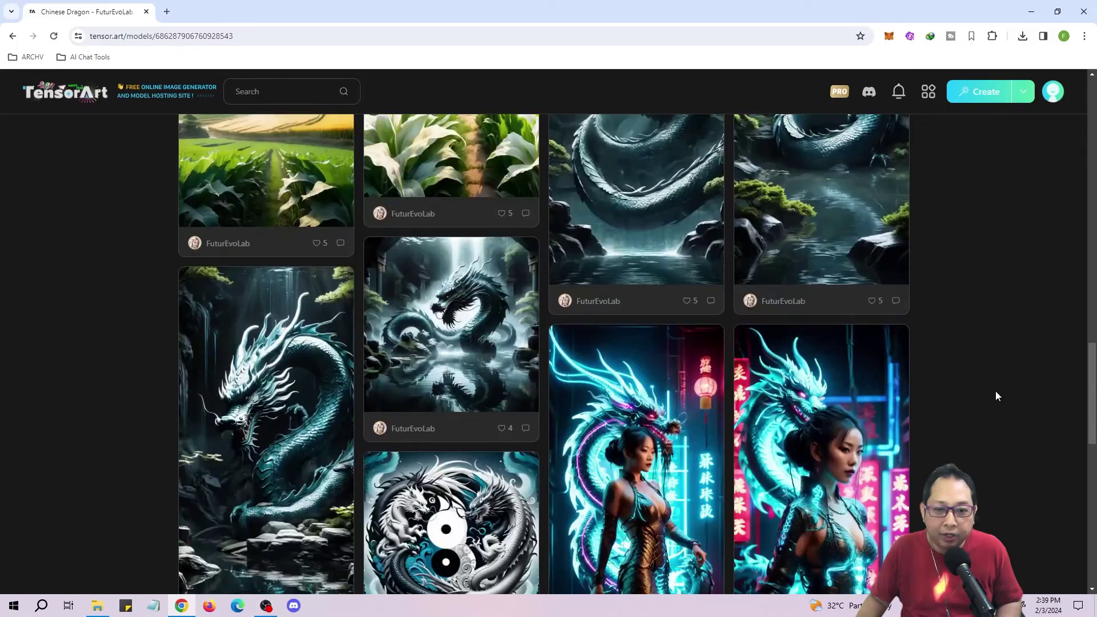
pyautogui.scroll(18, 999, 392)
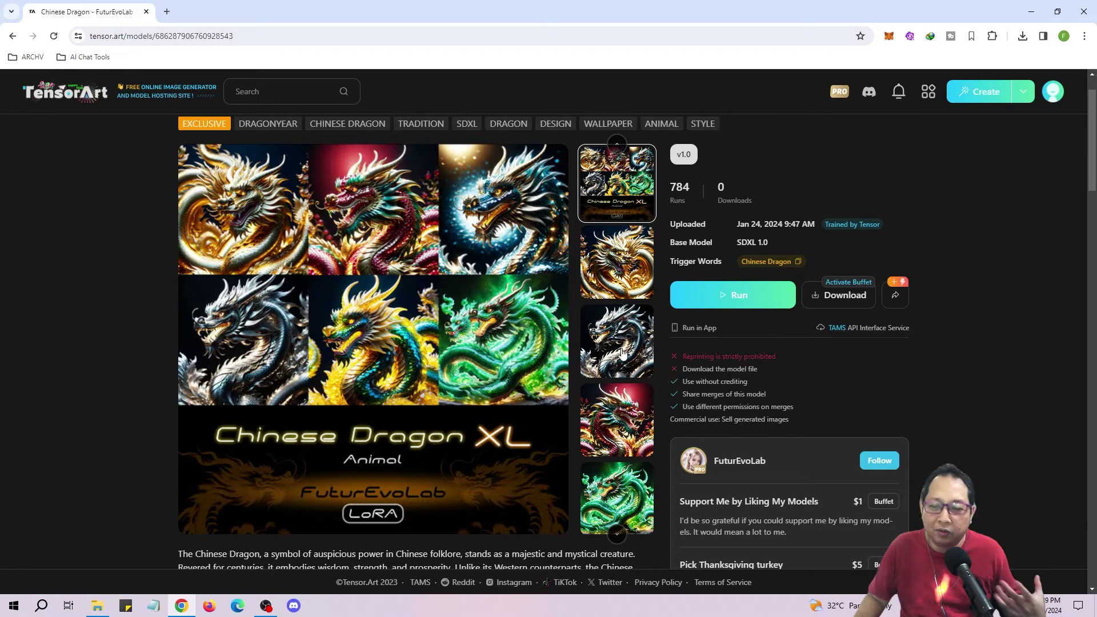
pyautogui.moveTo(537, 340)
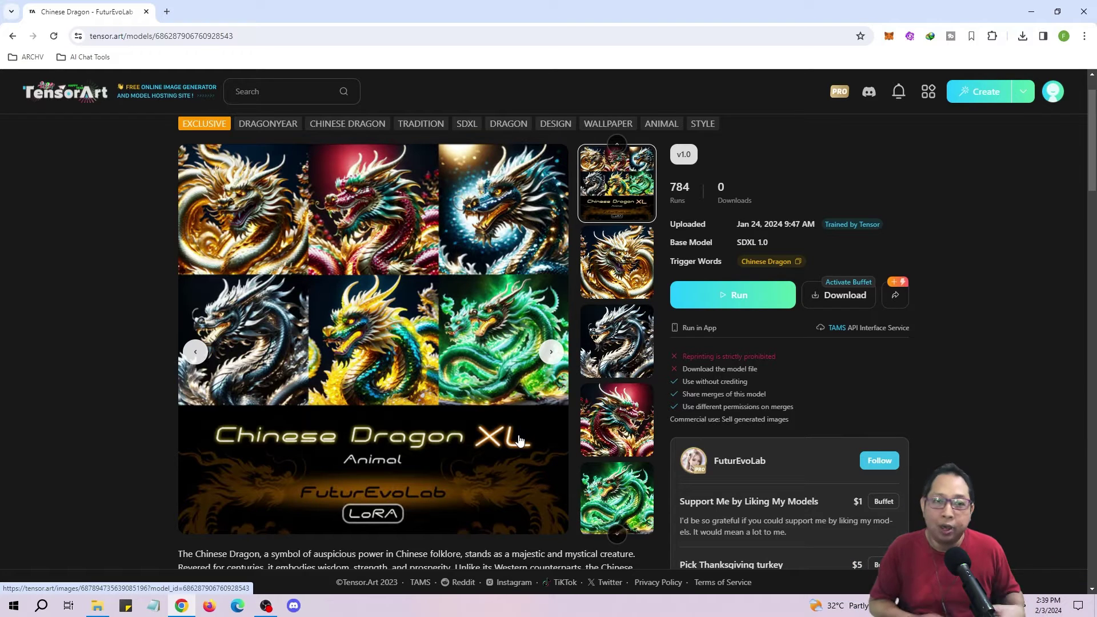
pyautogui.scroll(-4, 521, 417)
pyautogui.scroll(5, 523, 400)
# - Start a text-to-image generation with the Chinese Dragon LoRA and browse the SDXL base models
pyautogui.click(753, 340)
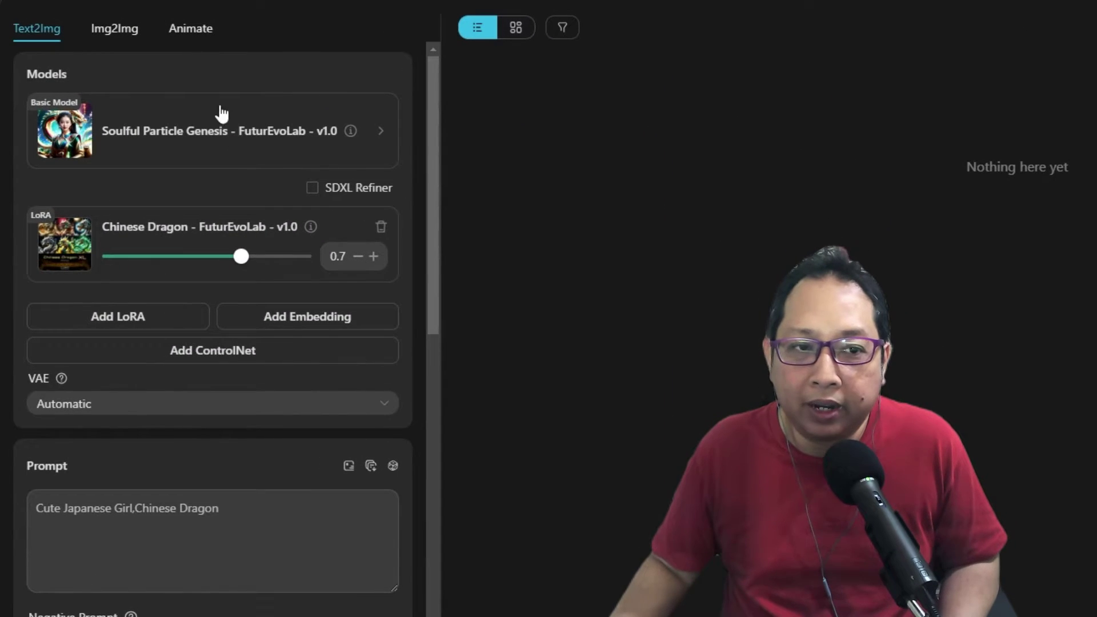
pyautogui.click(286, 131)
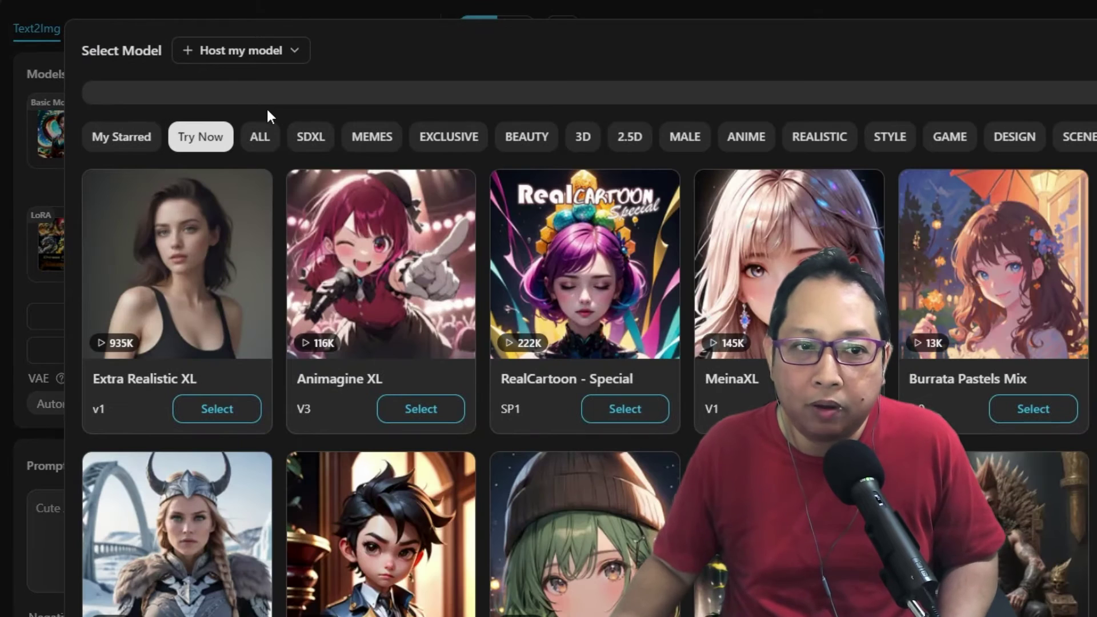
pyautogui.click(313, 144)
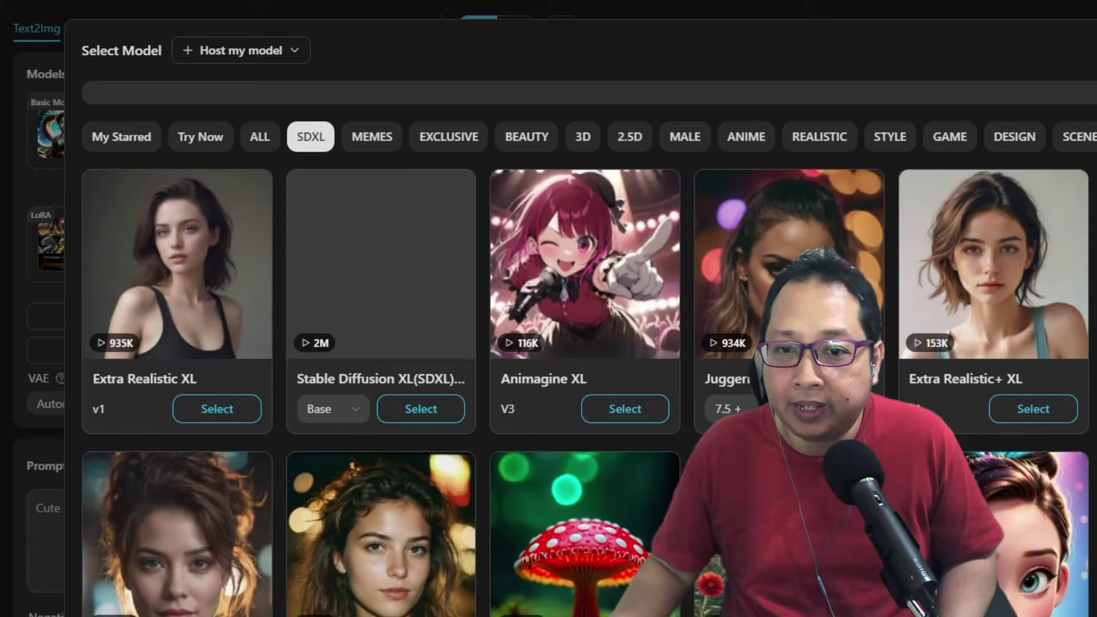
pyautogui.scroll(-10, 571, 372)
pyautogui.scroll(10, 983, 266)
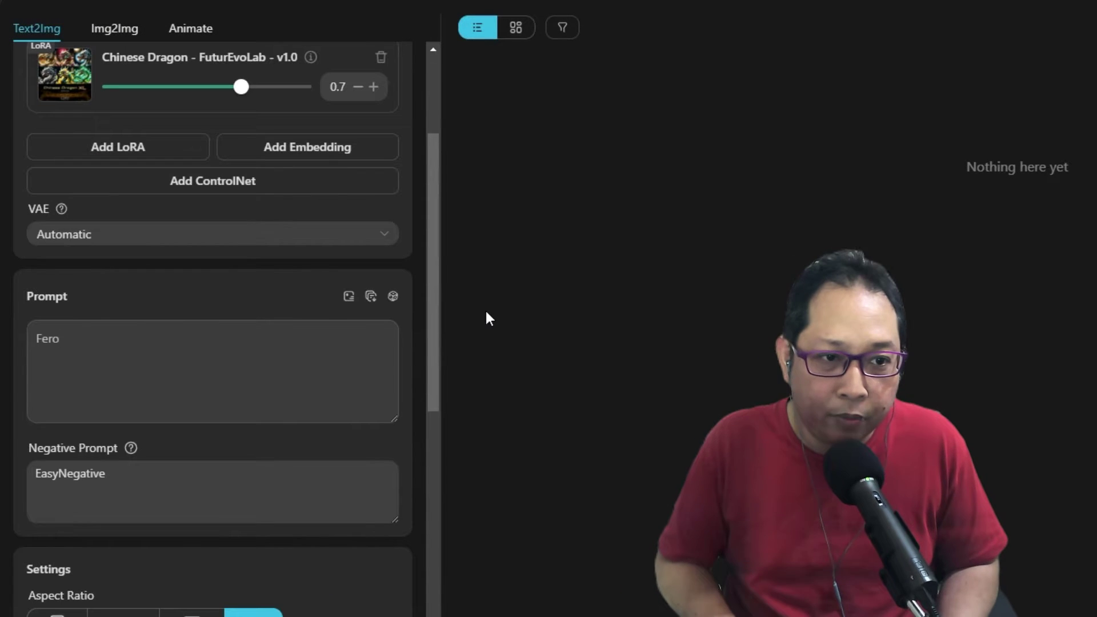
# - Write the prompt "Ferocious Chinese Dragon, Black and White, No color"
pyautogui.write('ous Chinese Dragon,')
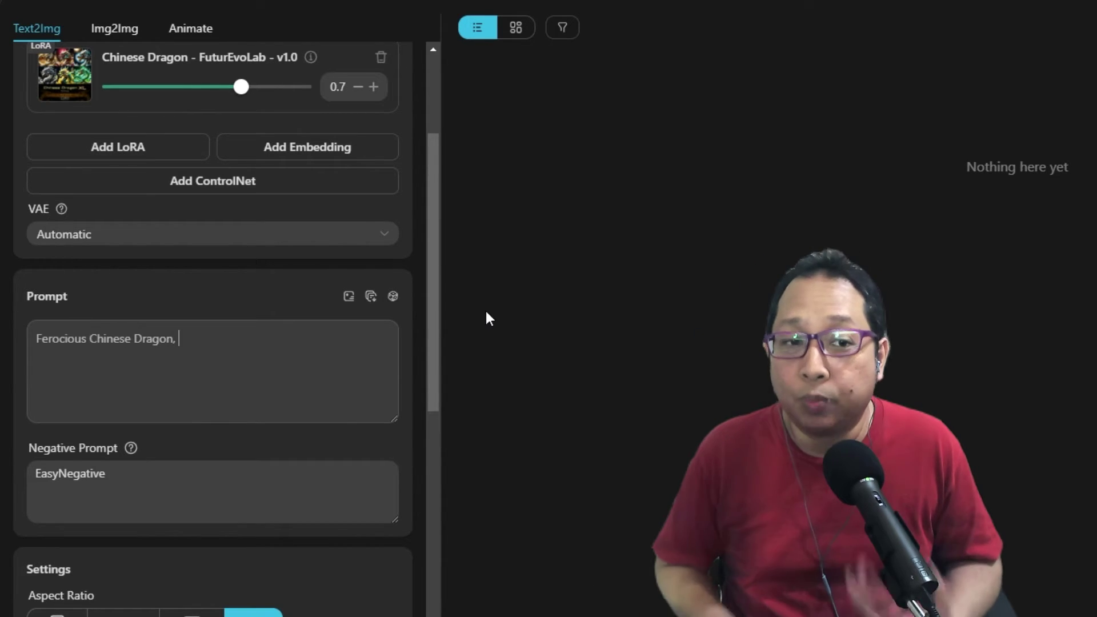
pyautogui.write('a')
pyautogui.press('BackSpace')
pyautogui.write('lack and White, No color')
# - Review the negative prompt, image size, sampling method, sampling steps and CFG scale for the generation
pyautogui.scroll(-4, 83, 457)
pyautogui.click(160, 464)
pyautogui.scroll(-2, 421, 407)
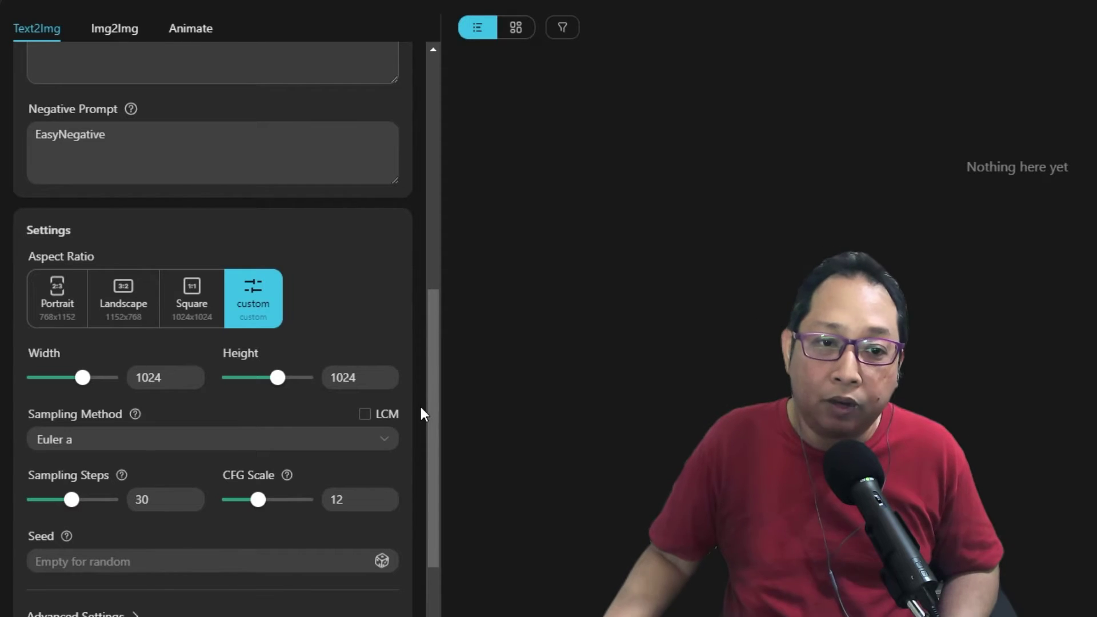
pyautogui.scroll(-1, 413, 400)
pyautogui.scroll(-1, 412, 407)
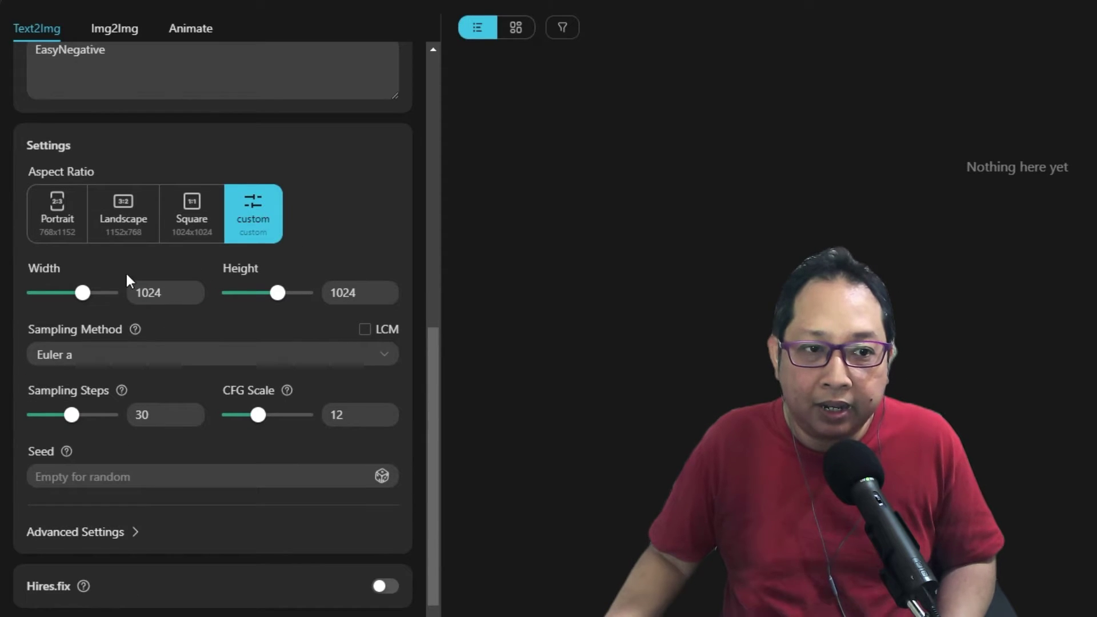
pyautogui.scroll(-2, 388, 315)
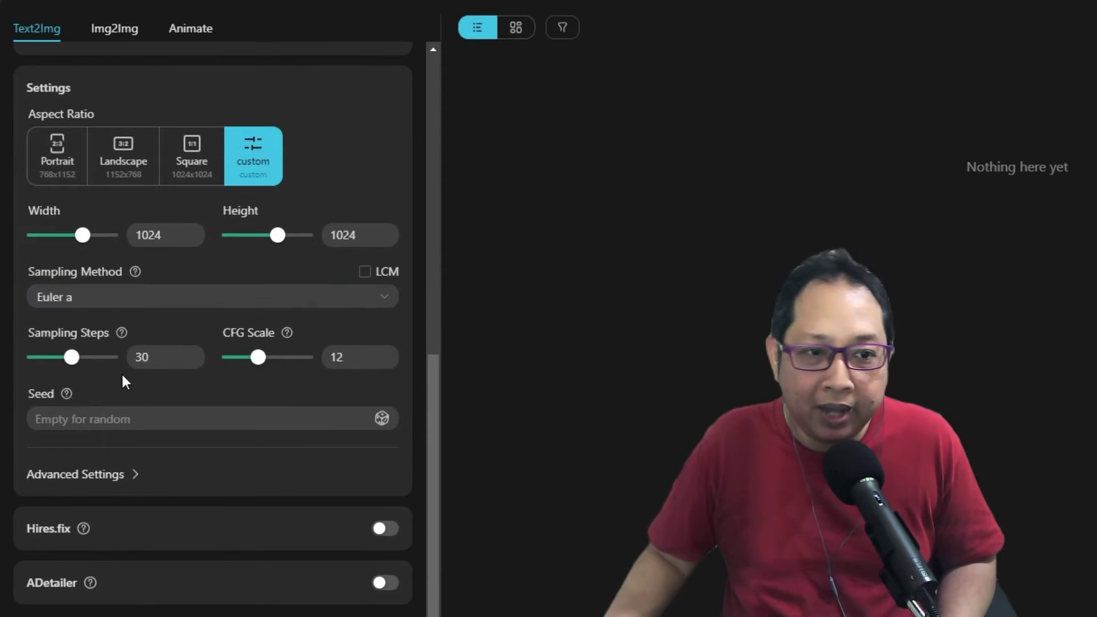
pyautogui.click(169, 362)
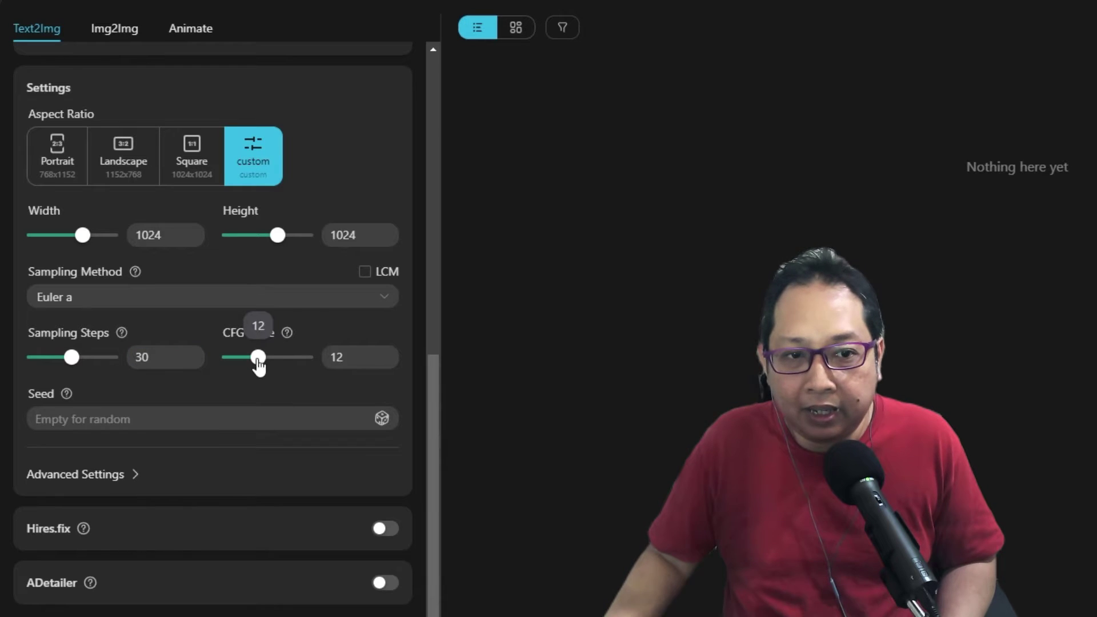
pyautogui.moveTo(122, 333)
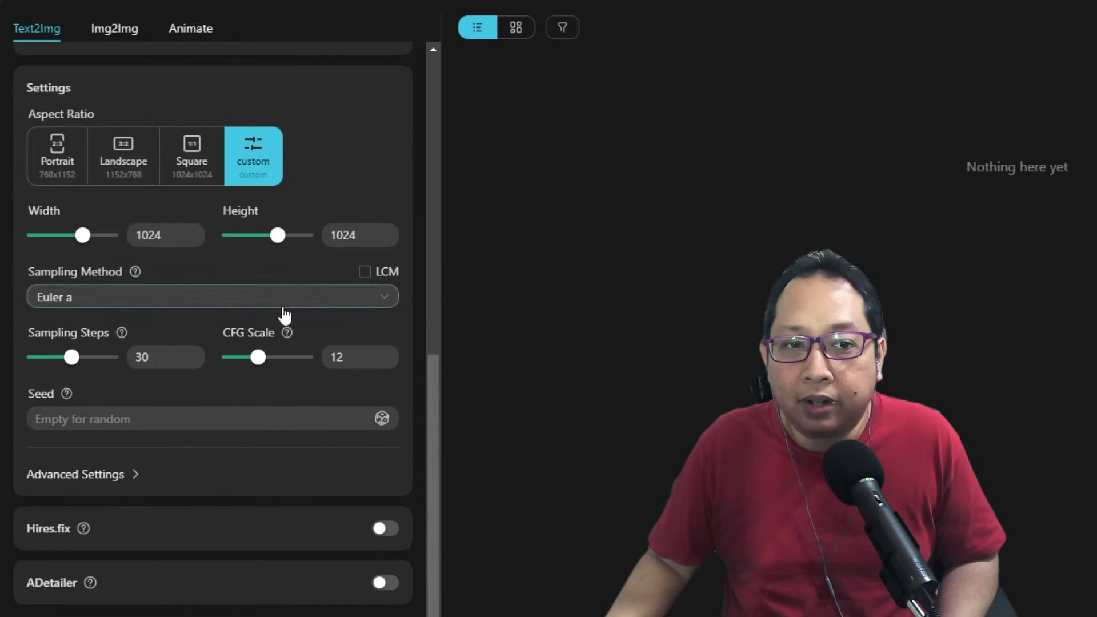
pyautogui.scroll(8, 409, 309)
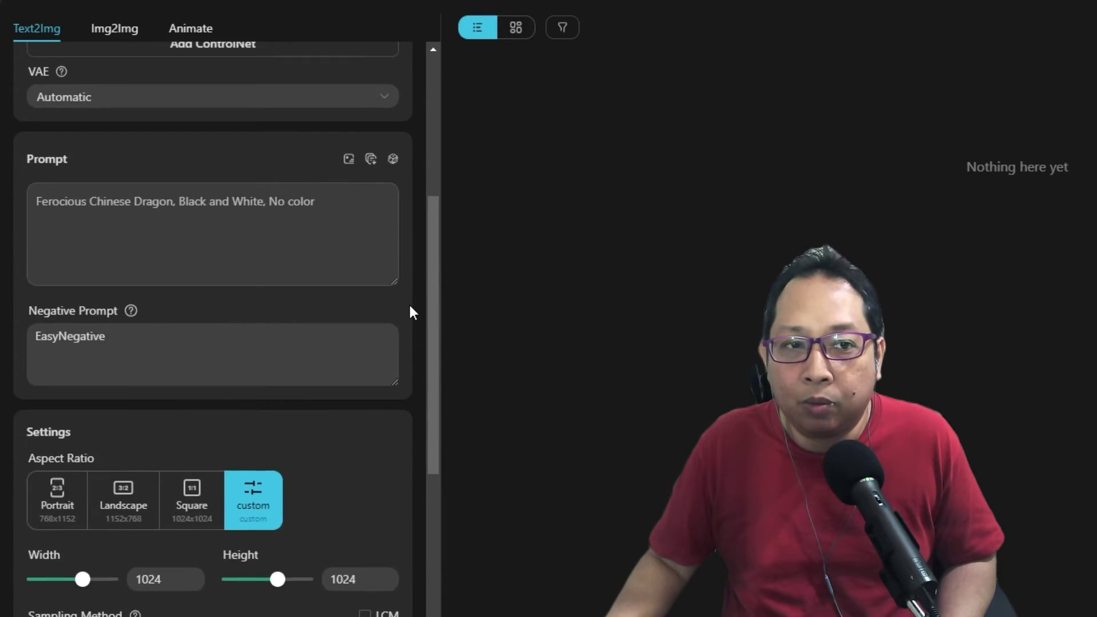
pyautogui.scroll(-8, 276, 391)
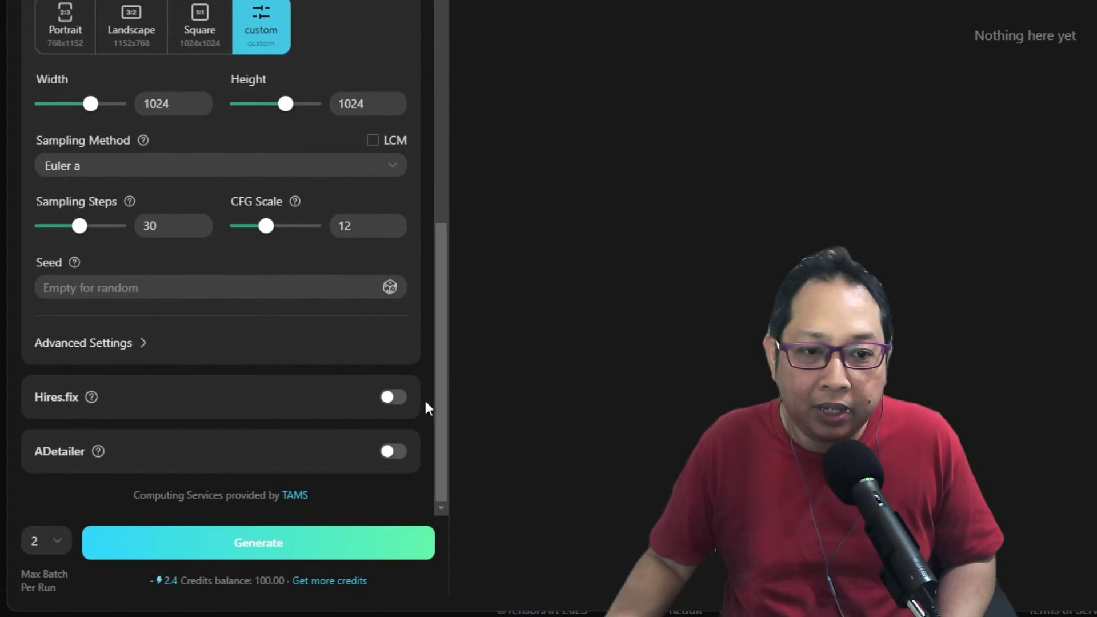
# - Set the batch to 2 images per run and generate the black-and-white dragons
pyautogui.click(62, 543)
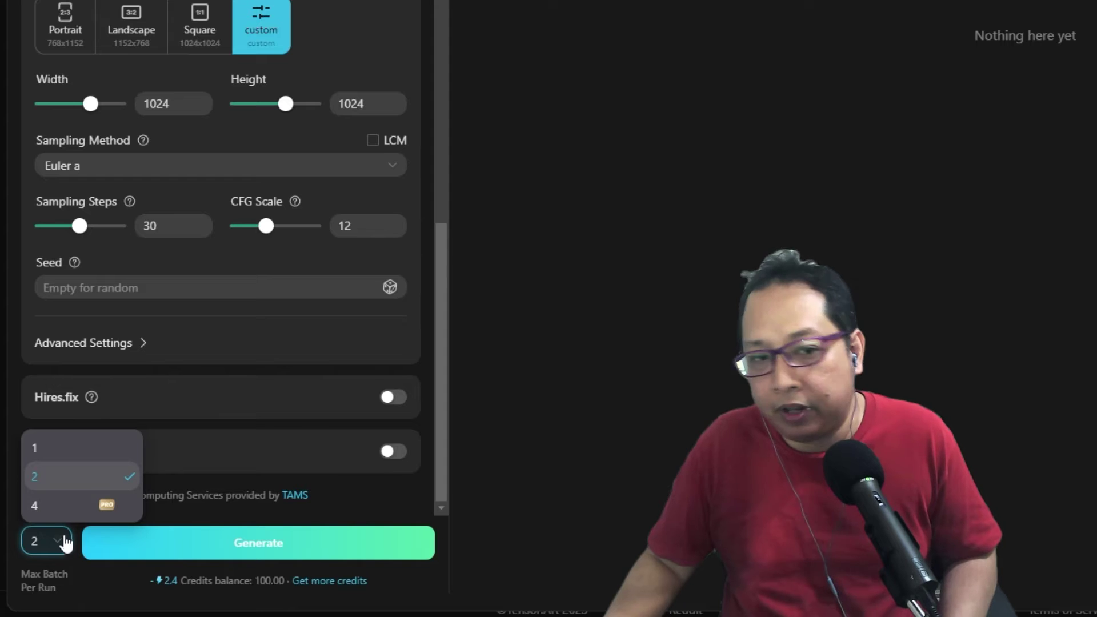
pyautogui.click(82, 481)
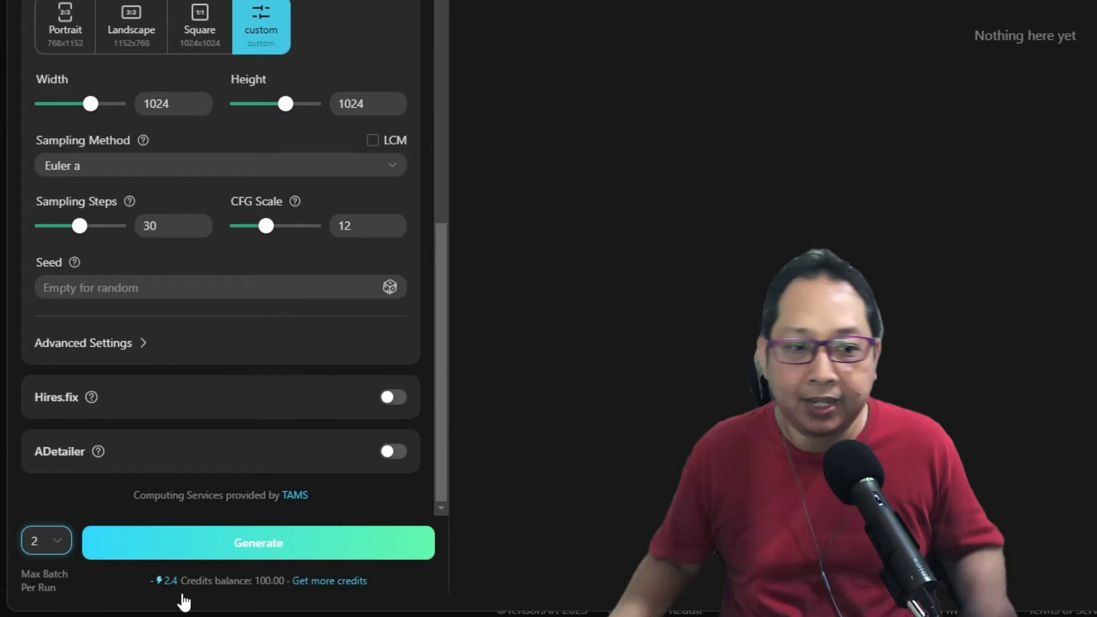
pyautogui.click(314, 545)
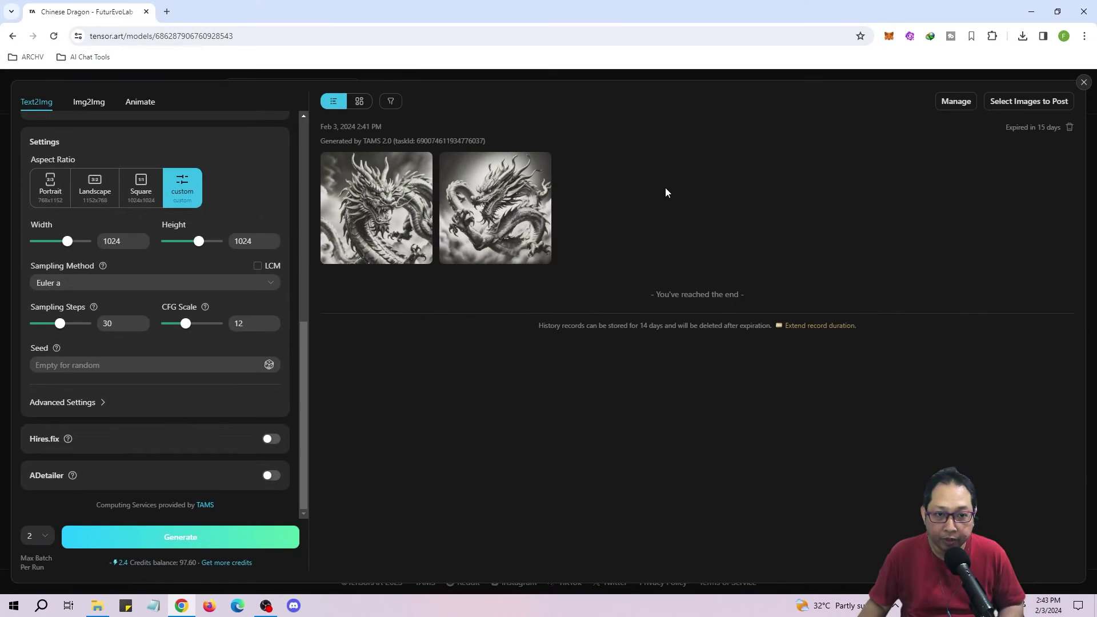
# - View both generated dragon images at full size
pyautogui.click(392, 190)
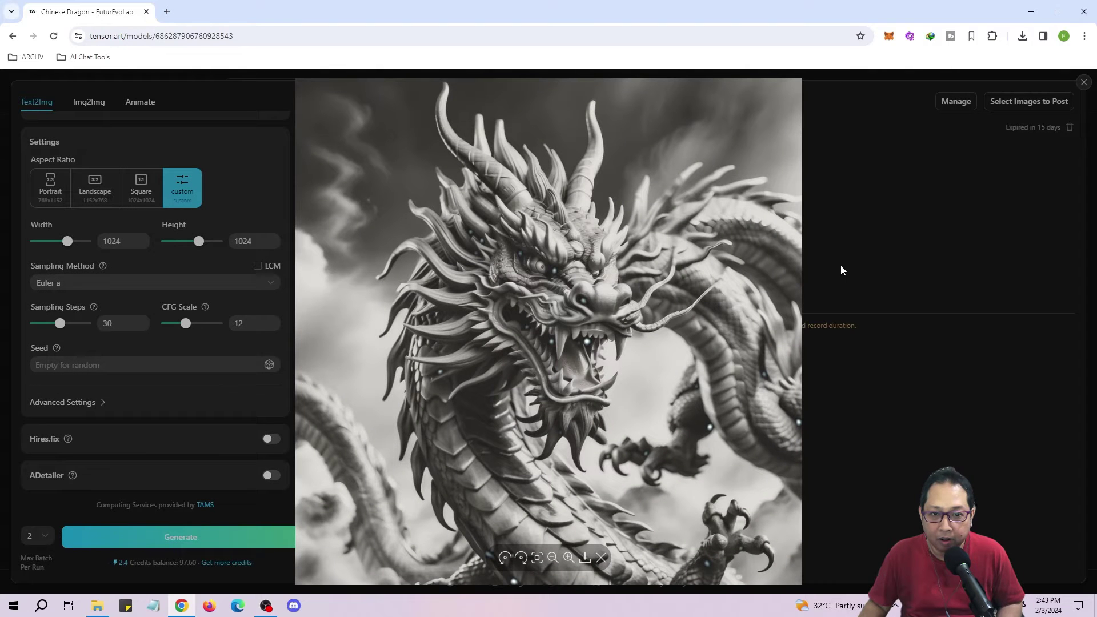
pyautogui.click(869, 333)
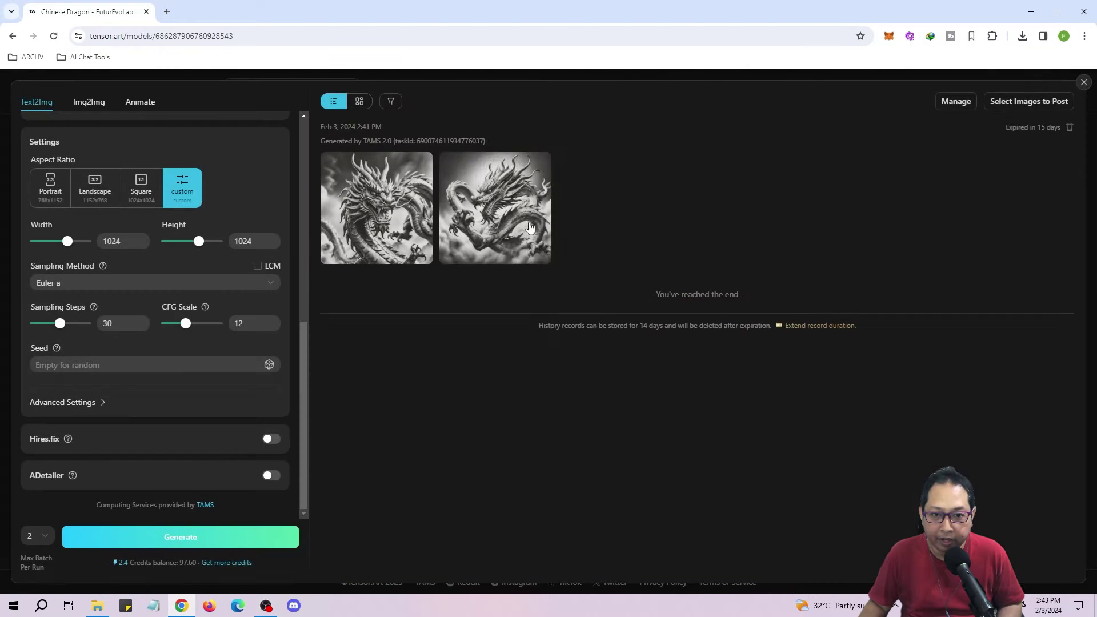
pyautogui.click(513, 196)
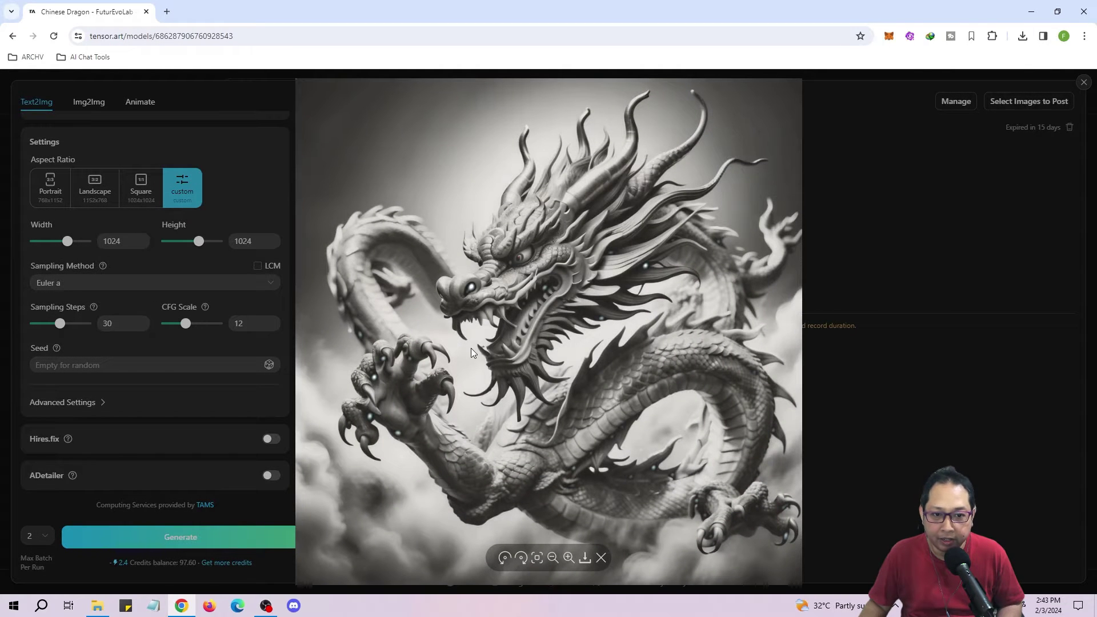
pyautogui.press('Escape')
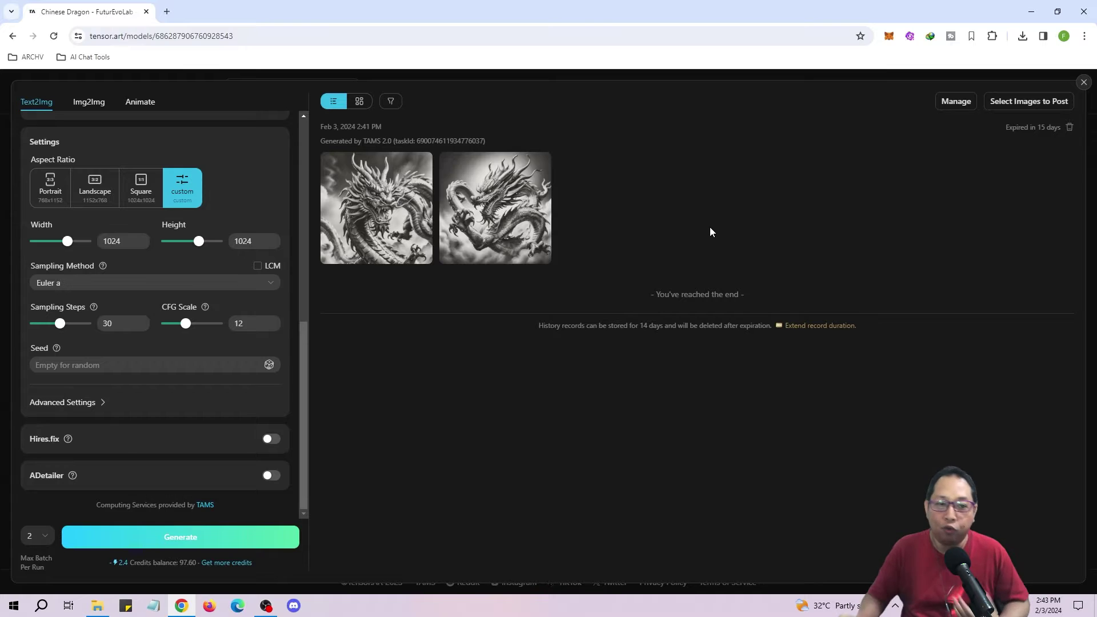
# - Add "closeup of dragon face" to the end of the prompt and generate another batch
pyautogui.scroll(3, 259, 201)
pyautogui.click(259, 201)
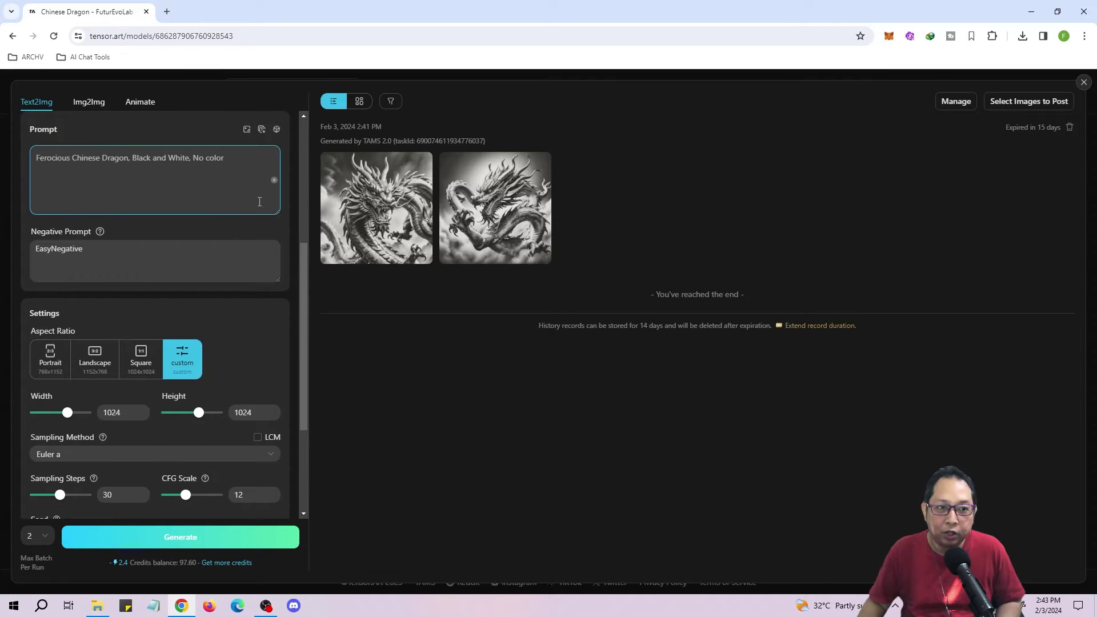
pyautogui.write('closeup of')
pyautogui.scroll(1, 260, 225)
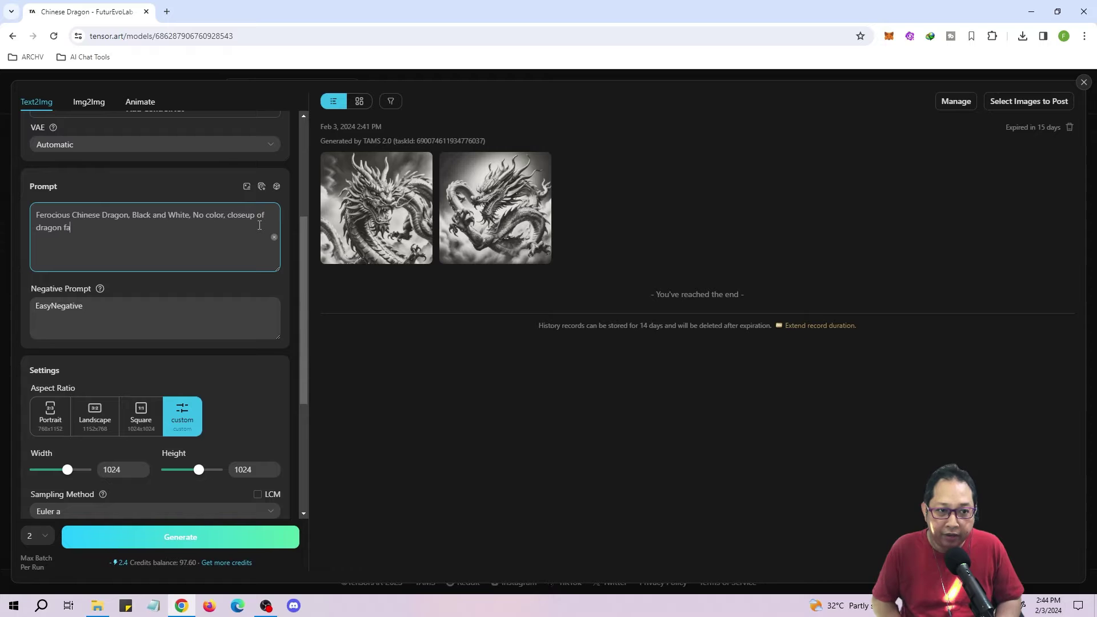
pyautogui.scroll(-1, 228, 469)
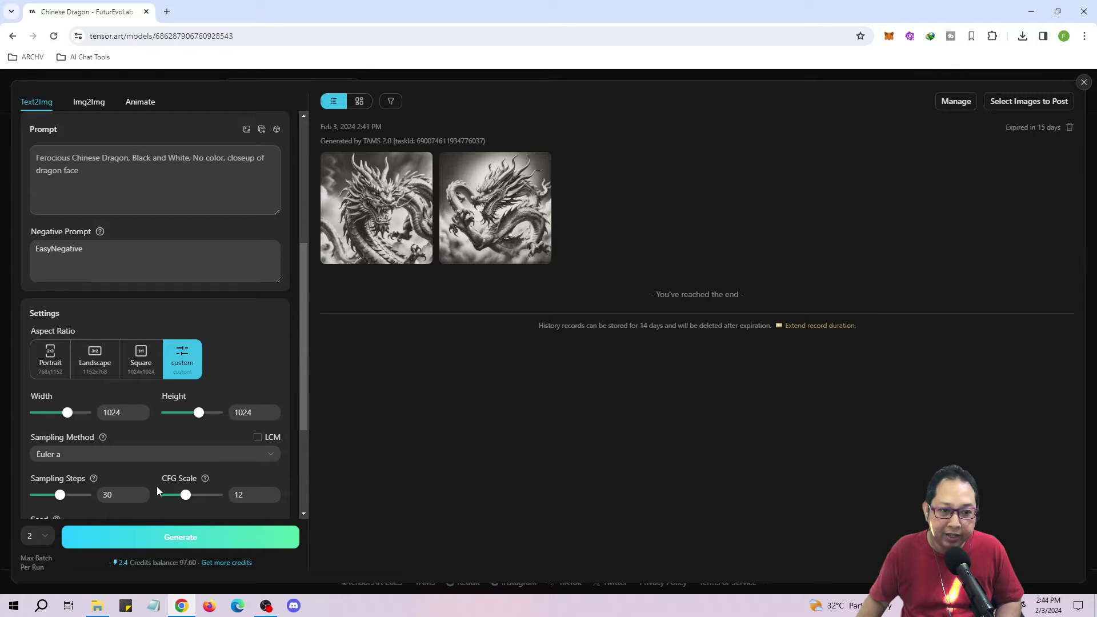
pyautogui.click(180, 545)
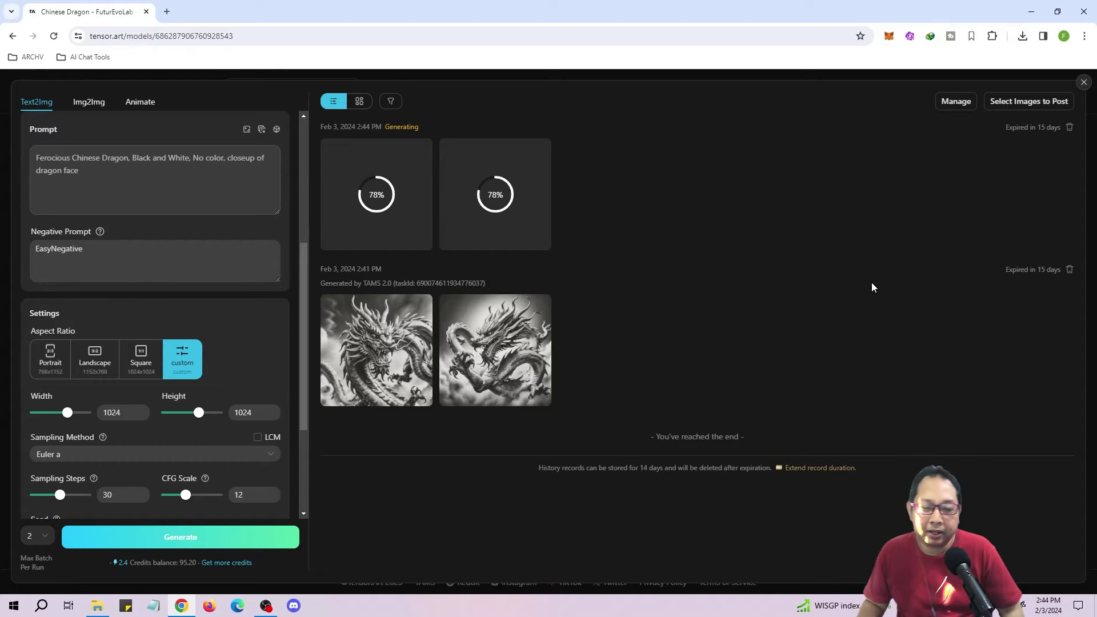
# - Compare the two closeup dragon images with the two from the first batch at full size
pyautogui.click(403, 203)
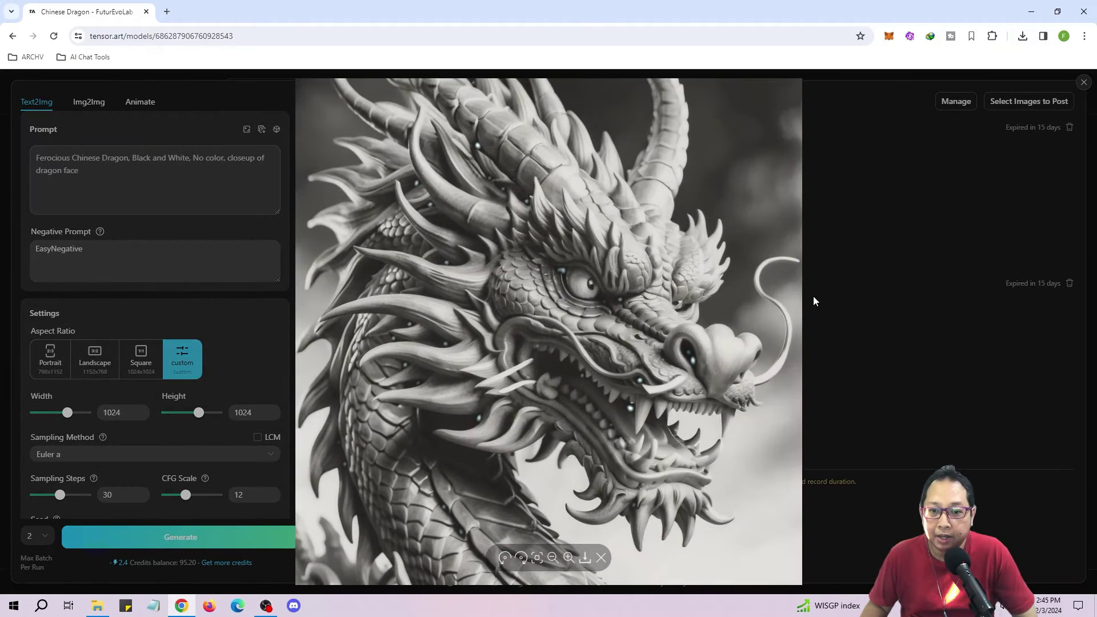
pyautogui.click(868, 316)
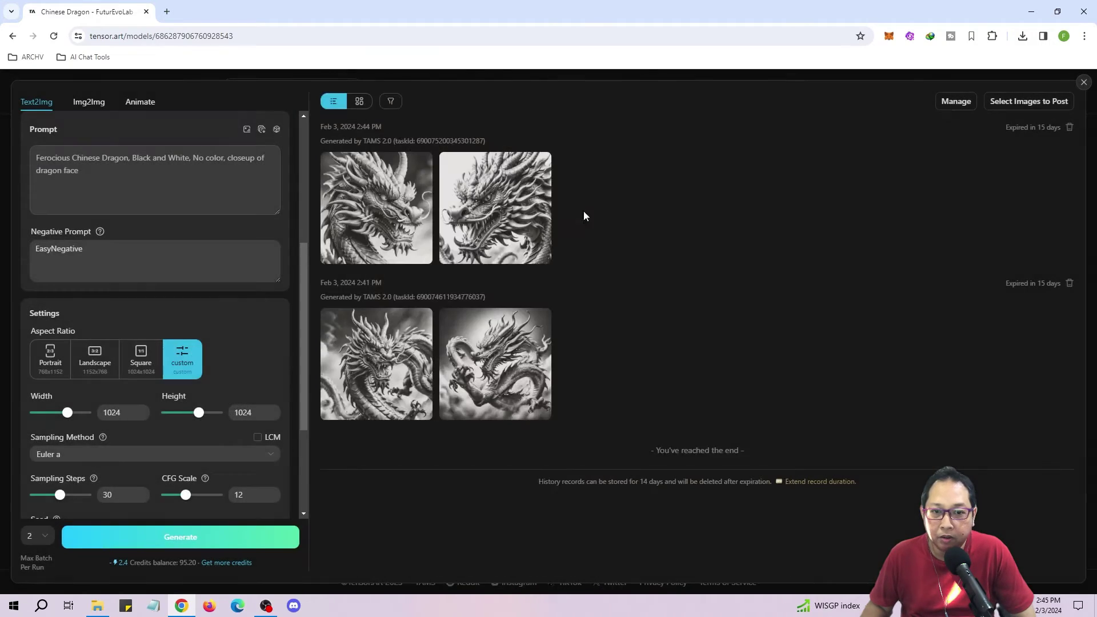
pyautogui.click(515, 206)
pyautogui.click(844, 244)
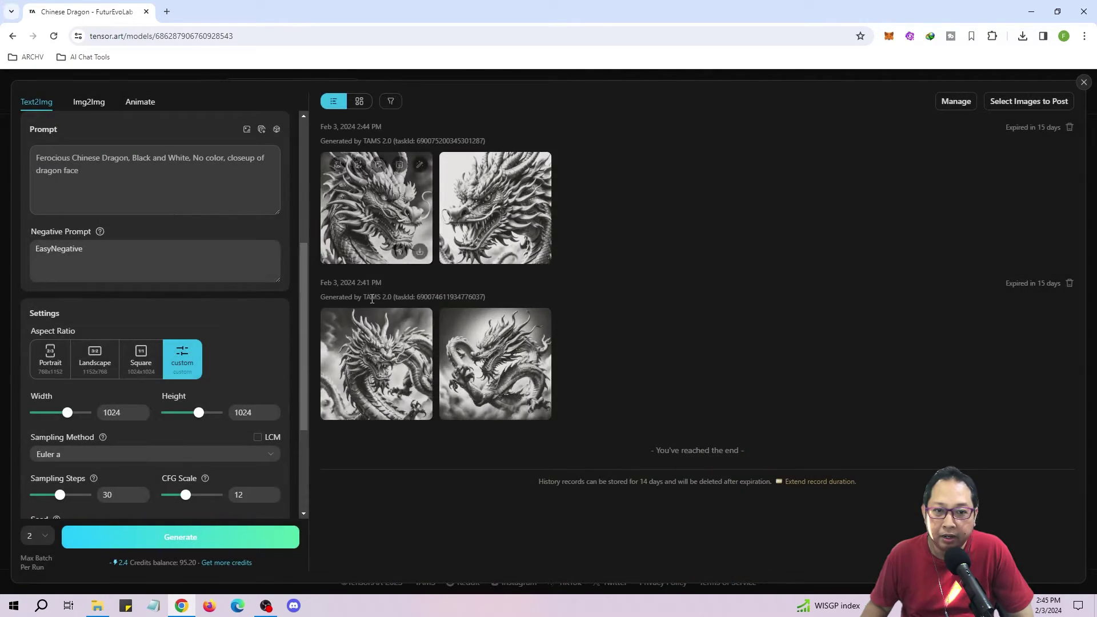
pyautogui.click(378, 366)
pyautogui.click(859, 284)
pyautogui.click(503, 366)
pyautogui.click(858, 279)
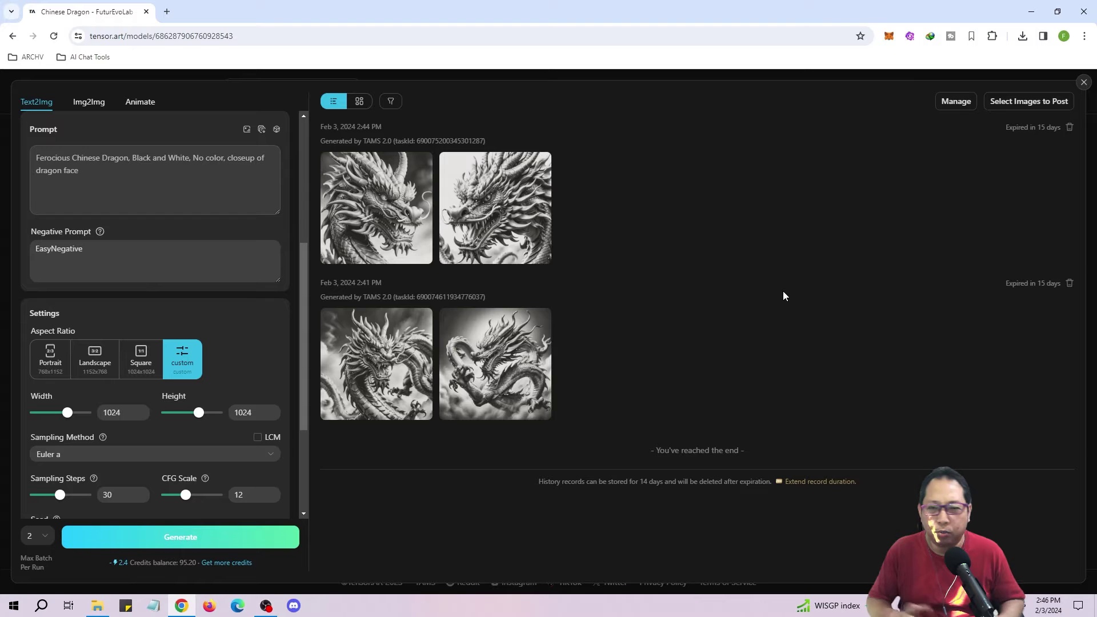
# - Regenerate with "frontal shot, looking at the viewer" replacing the closeup wording in the prompt, and inspect the new dragon images
pyautogui.click(105, 171)
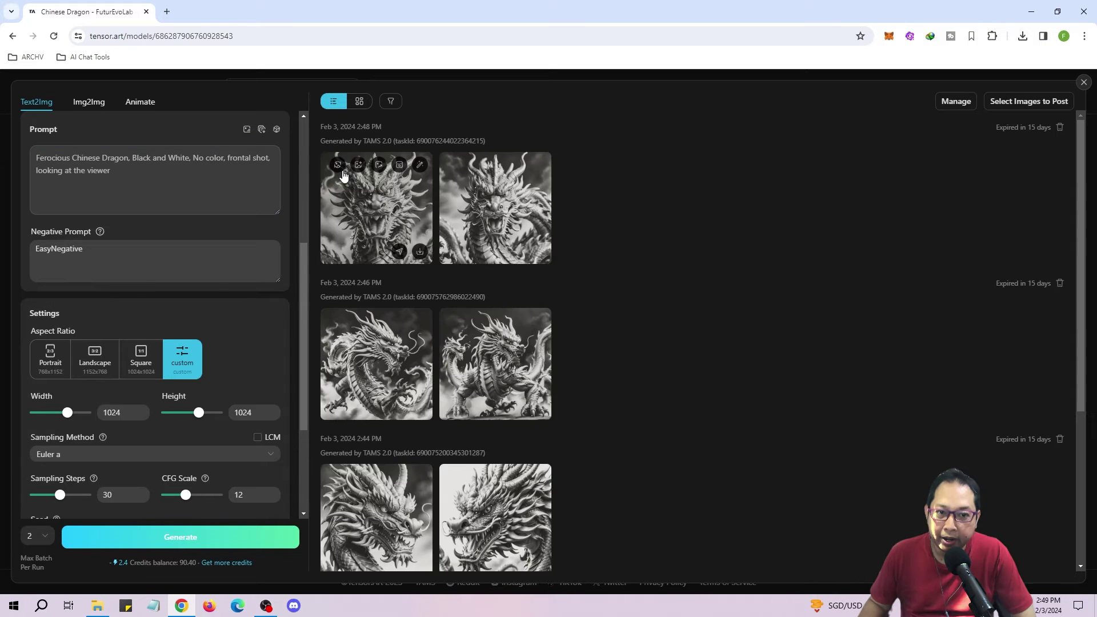
pyautogui.click(369, 187)
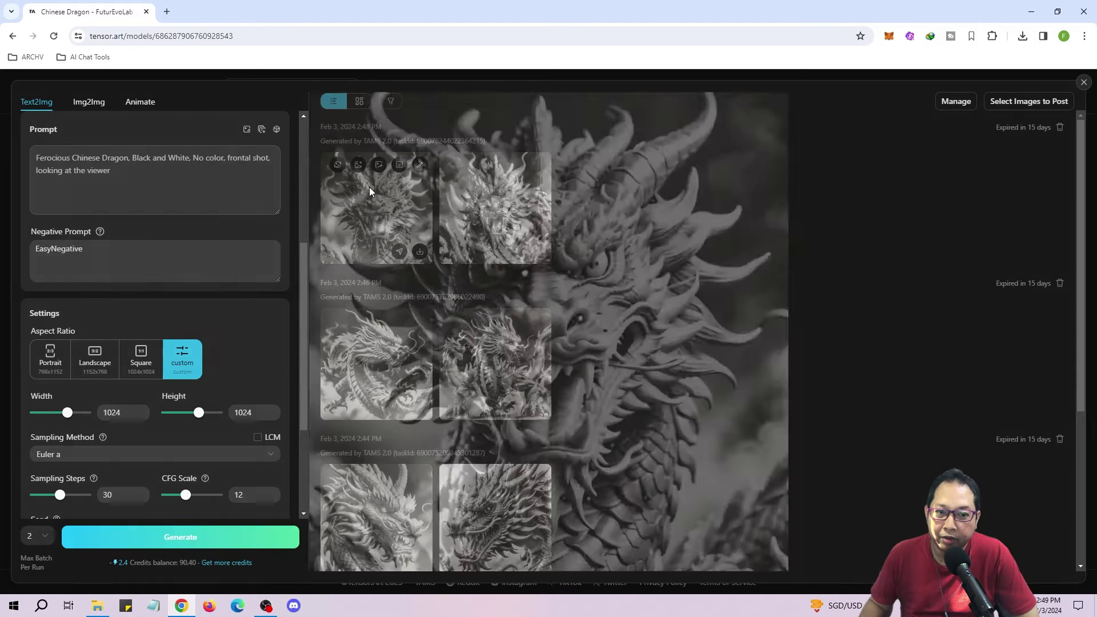
pyautogui.click(859, 318)
pyautogui.click(502, 211)
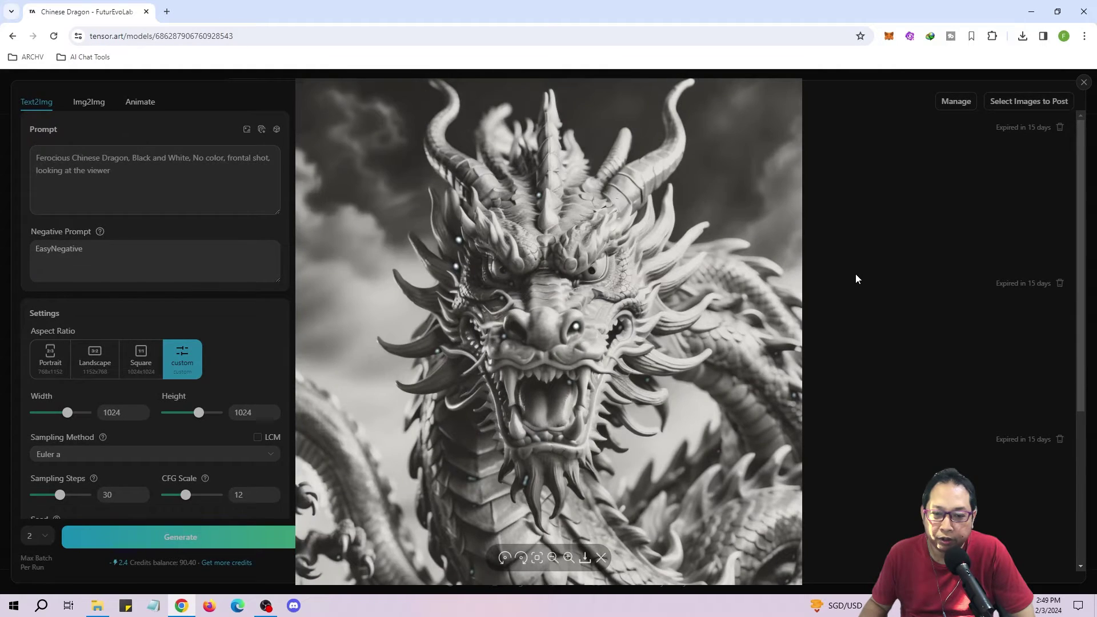
pyautogui.click(855, 277)
pyautogui.scroll(1, 678, 300)
pyautogui.scroll(-2, 677, 300)
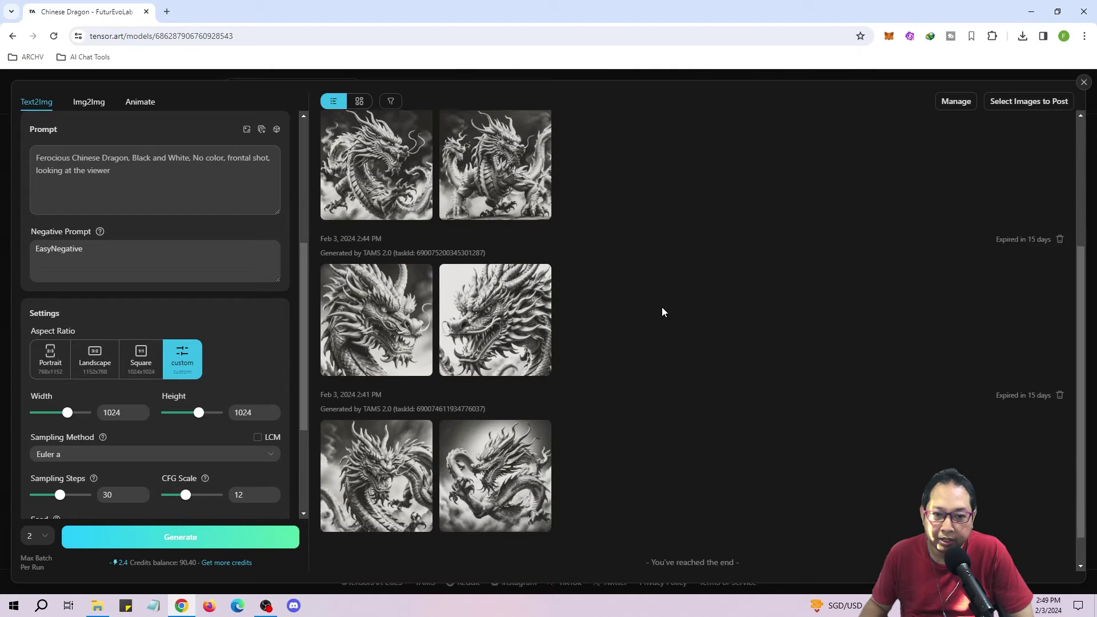
pyautogui.moveTo(420, 485)
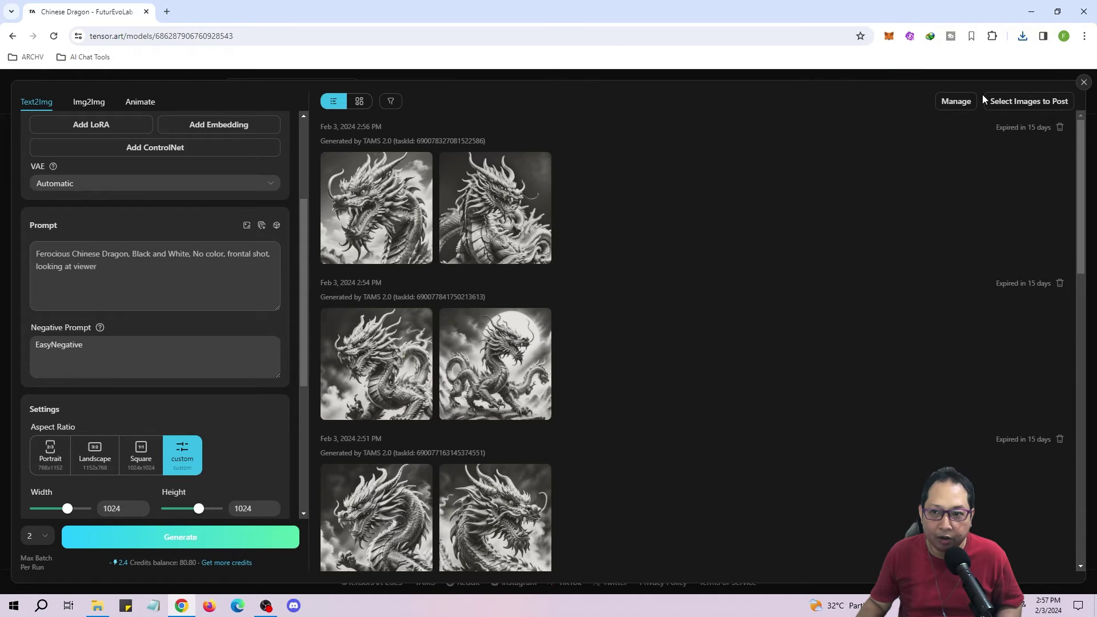
# - Close the generator and return through the home page to the Dragon LoRA Online Training Event page
pyautogui.click(1083, 83)
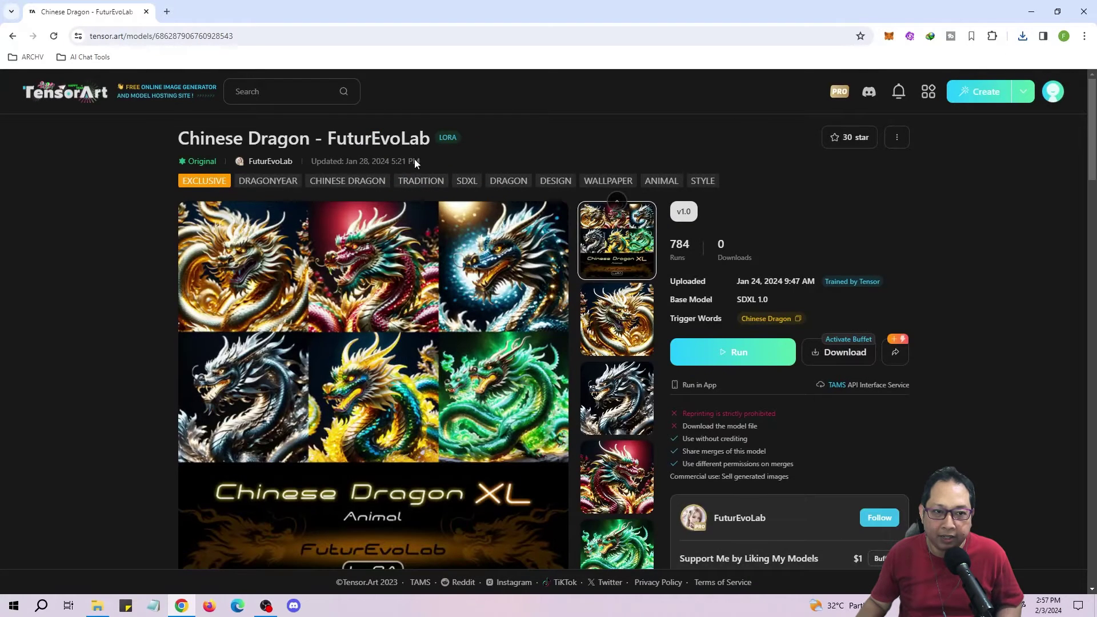
pyautogui.click(77, 97)
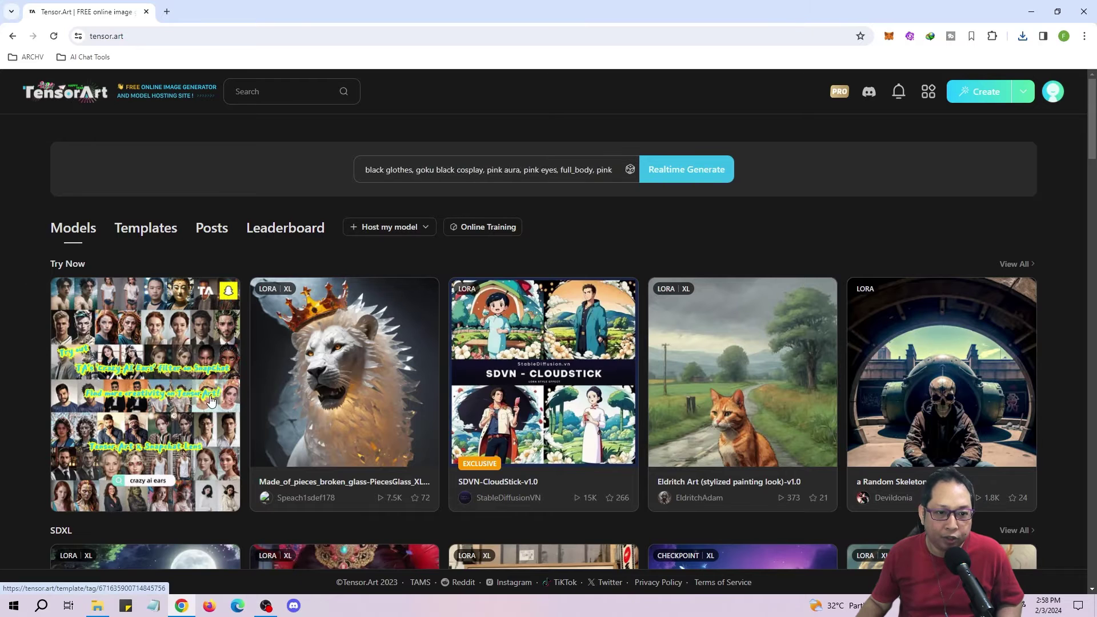
pyautogui.click(146, 372)
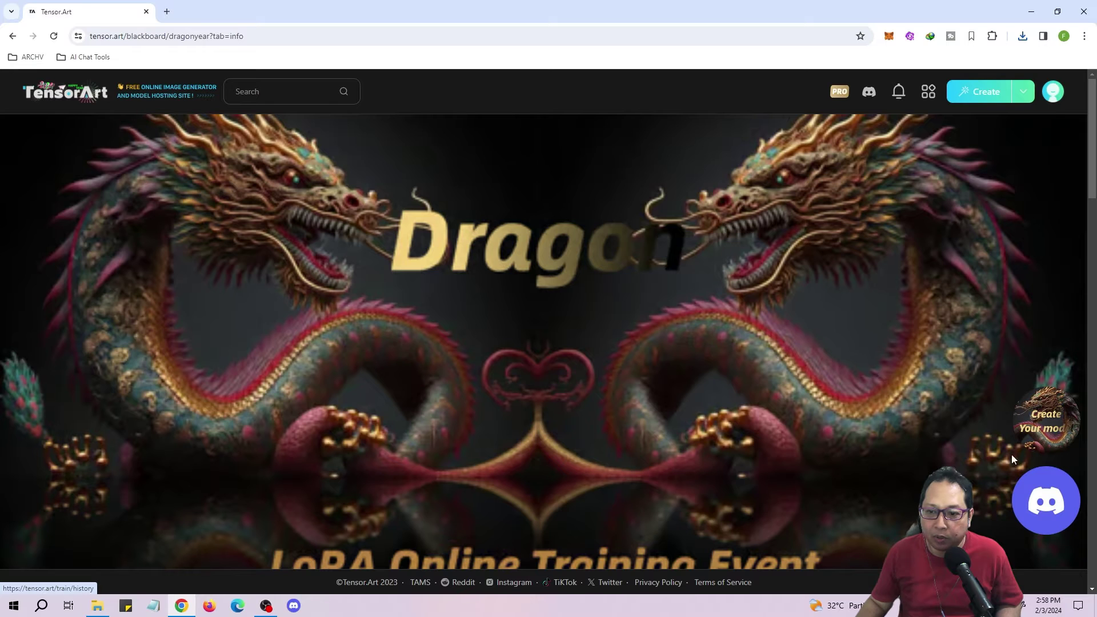
# - Open the training history from the event's model creation link and start a new online training
pyautogui.click(1062, 434)
pyautogui.moveTo(1065, 97)
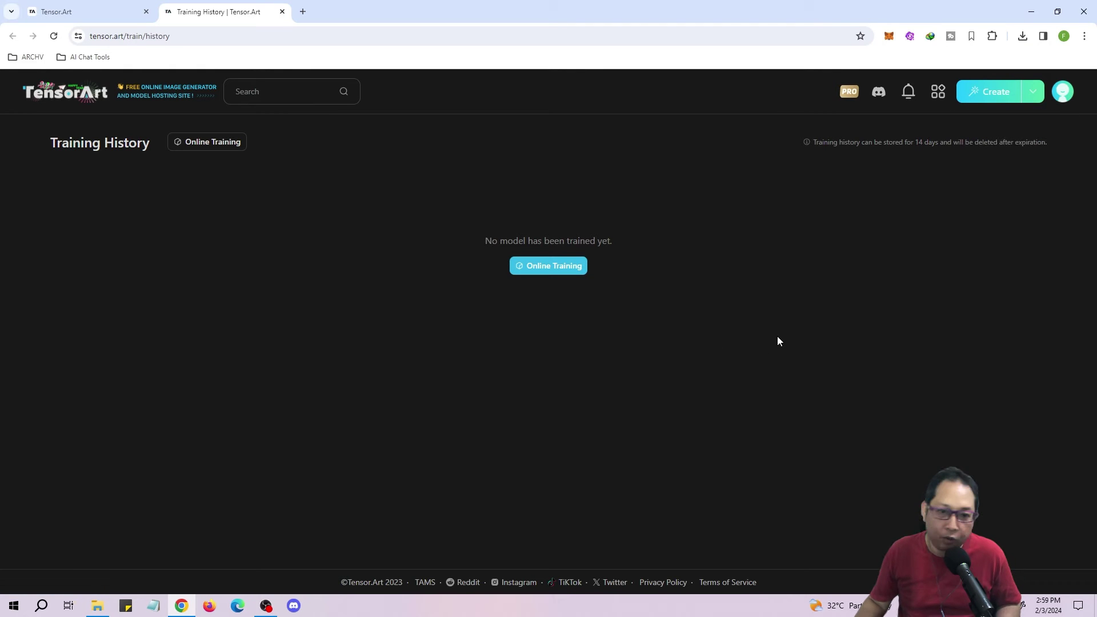
pyautogui.click(557, 272)
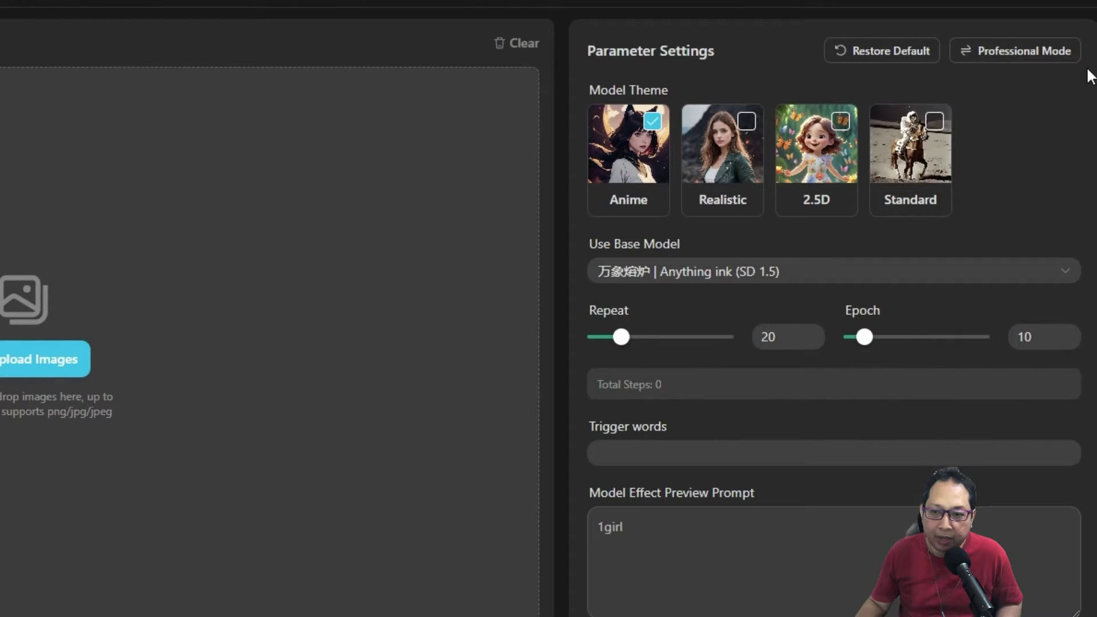
# - Review the training parameters offered in Professional Mode and return to Basic Mode
pyautogui.click(1032, 56)
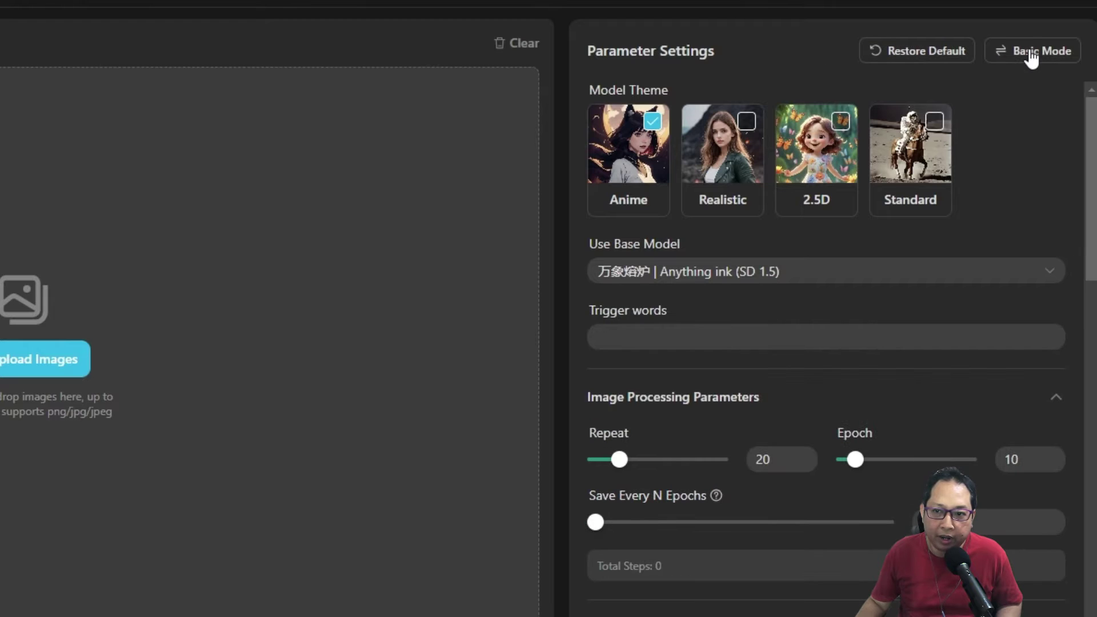
pyautogui.scroll(-15, 1040, 174)
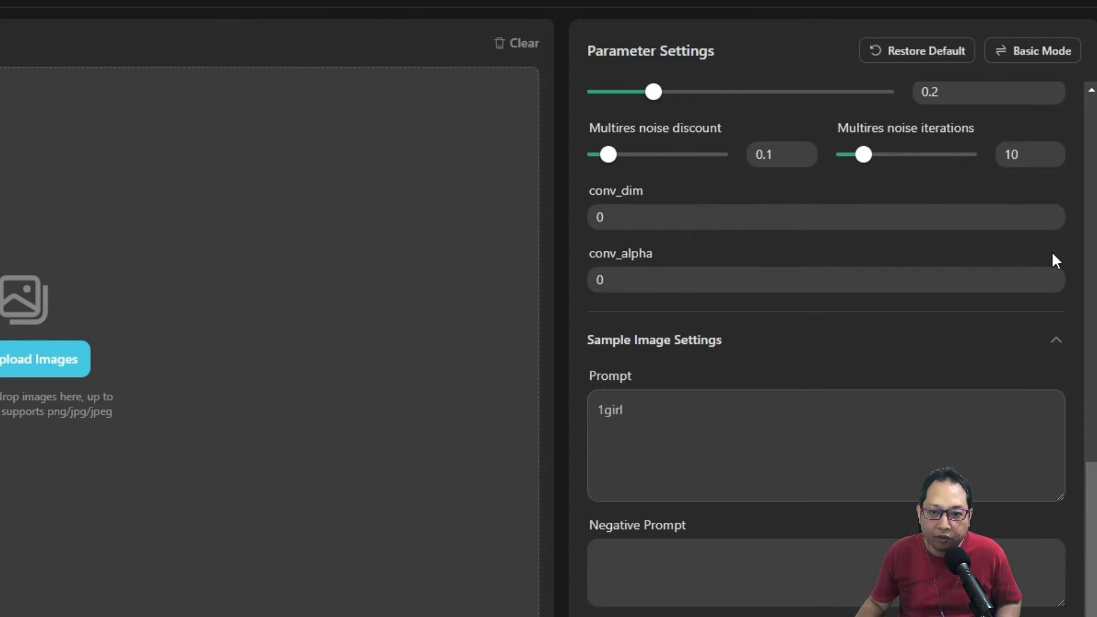
pyautogui.scroll(15, 1070, 222)
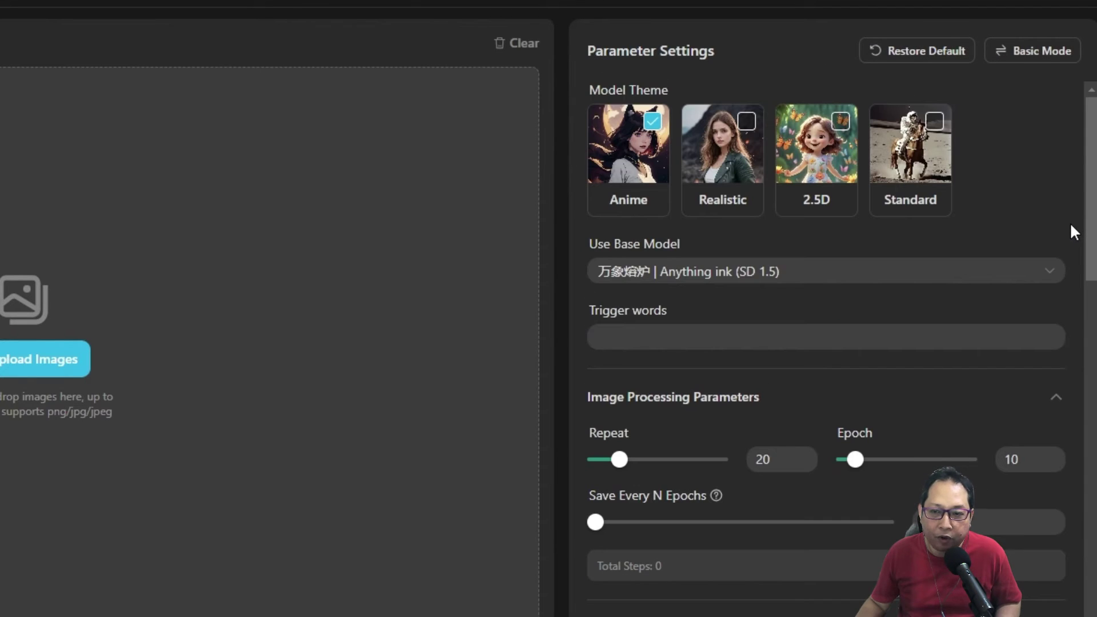
pyautogui.click(1031, 56)
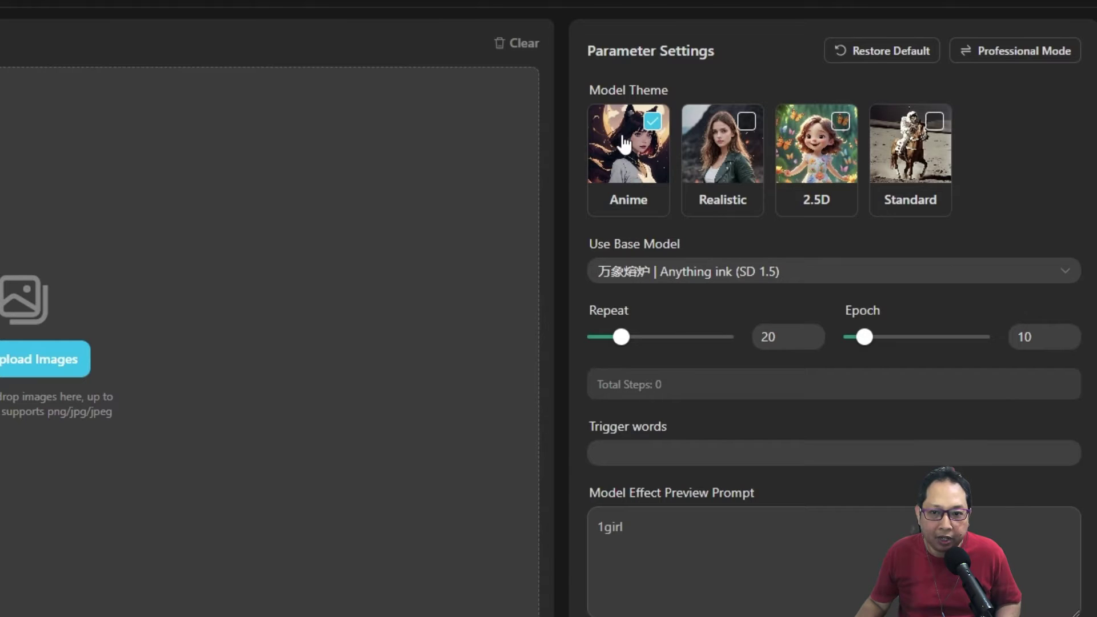
# - Check which base models go with the Realistic, 2.5D and Standard themes, and return to the Anime theme
pyautogui.click(746, 122)
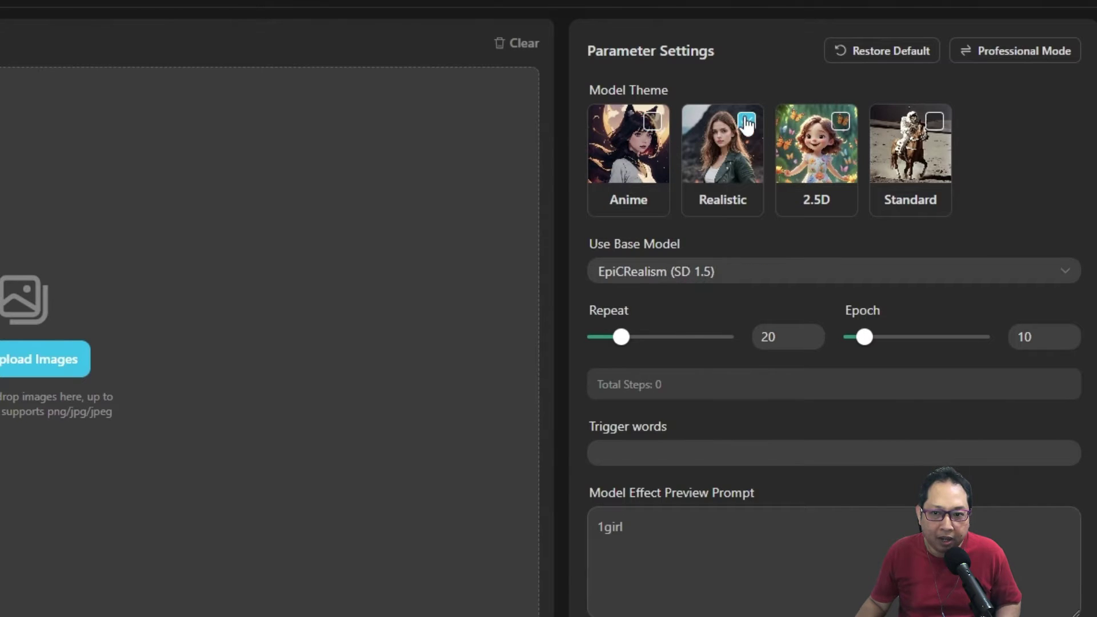
pyautogui.click(840, 121)
pyautogui.click(936, 122)
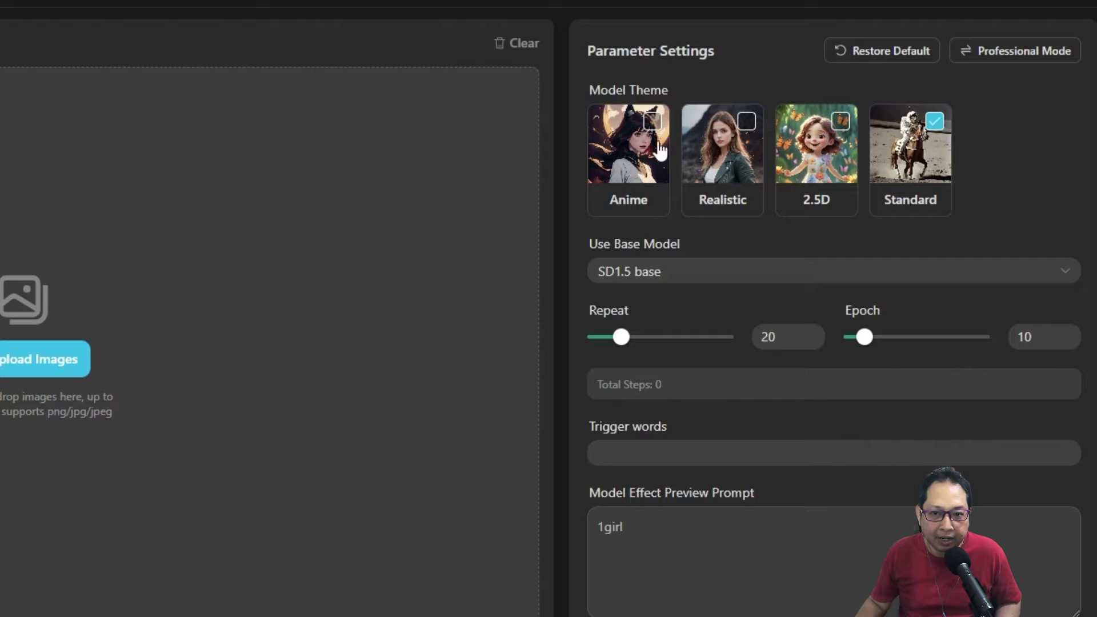
pyautogui.click(652, 122)
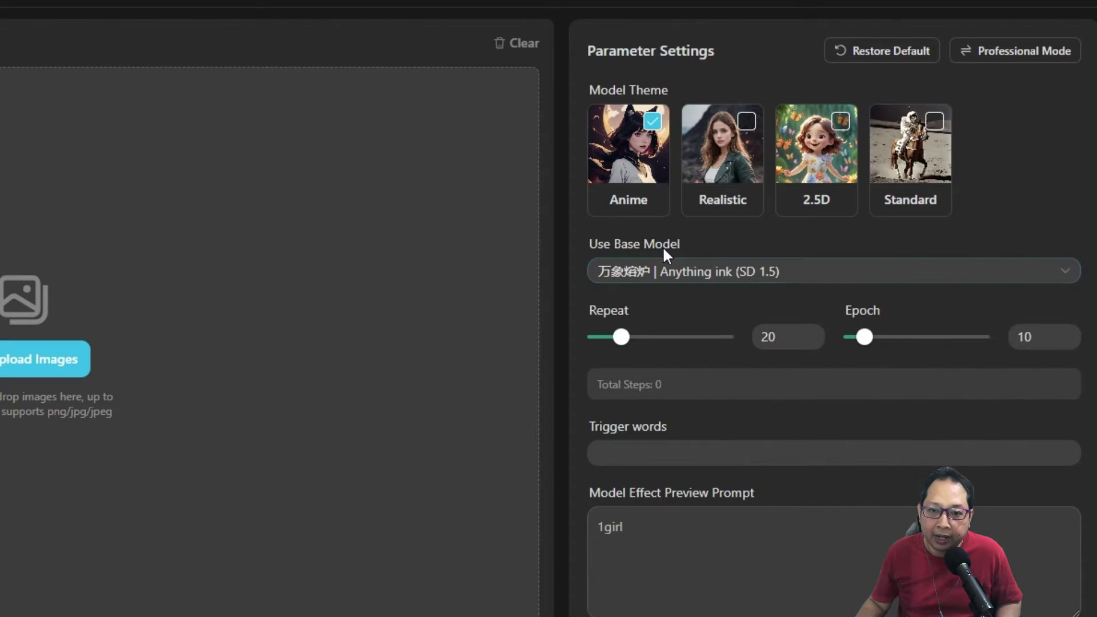
# - Set the base model to Animagine XL, with Epoch at 7 and Repeat at 30
pyautogui.click(871, 284)
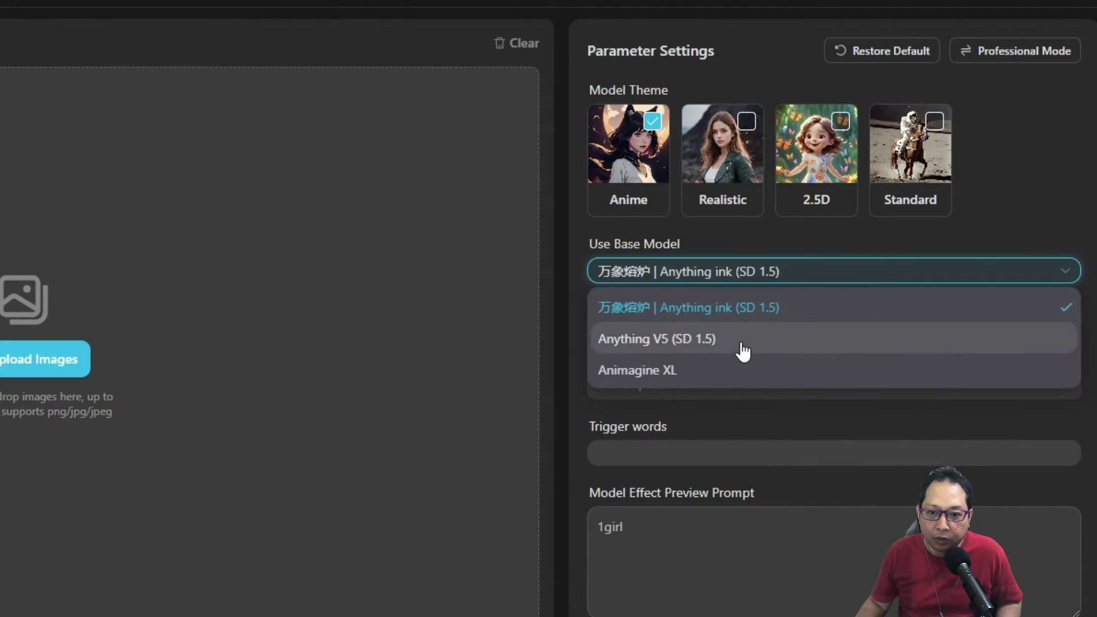
pyautogui.click(649, 371)
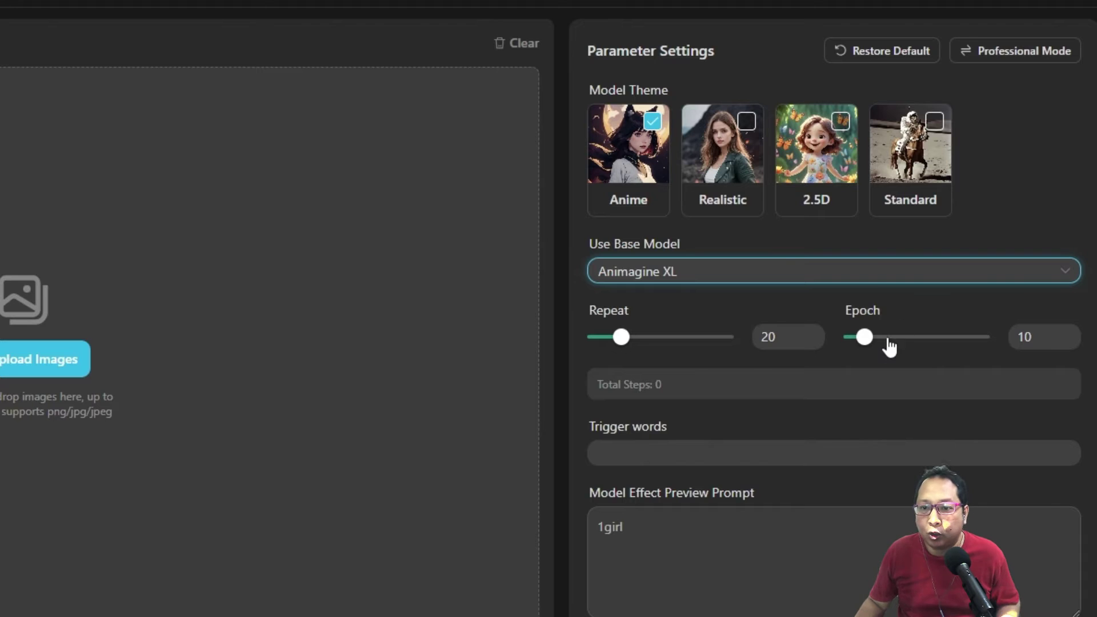
pyautogui.moveTo(865, 341); pyautogui.dragTo(862, 345)
pyautogui.moveTo(621, 338); pyautogui.dragTo(636, 344)
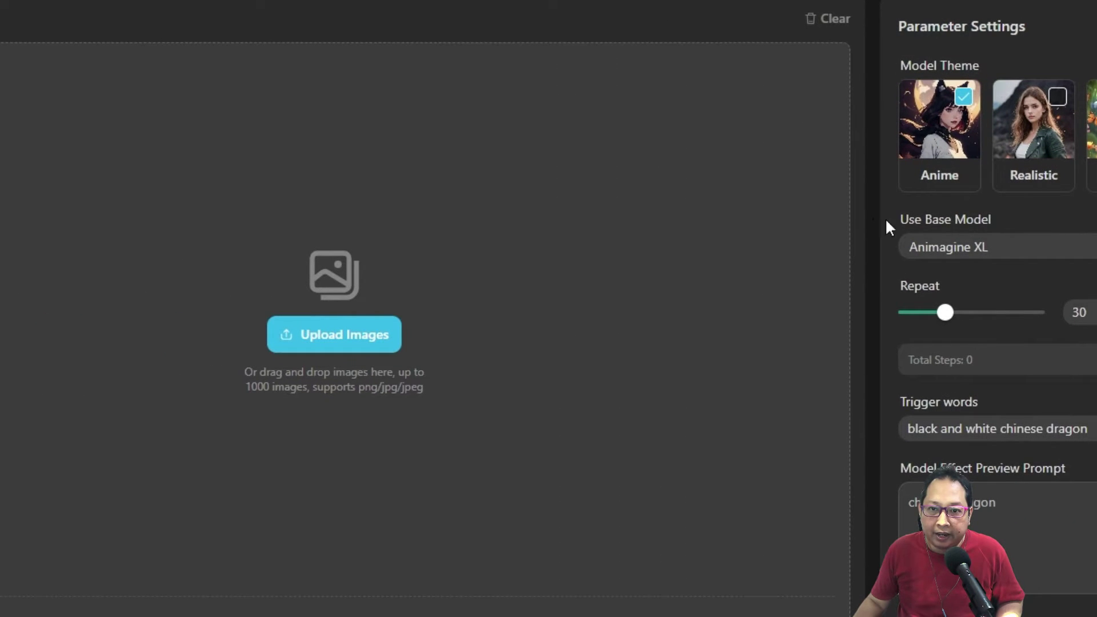
# - Upload all the dragon images from the AI_TensorArt folder as the training dataset
pyautogui.click(337, 346)
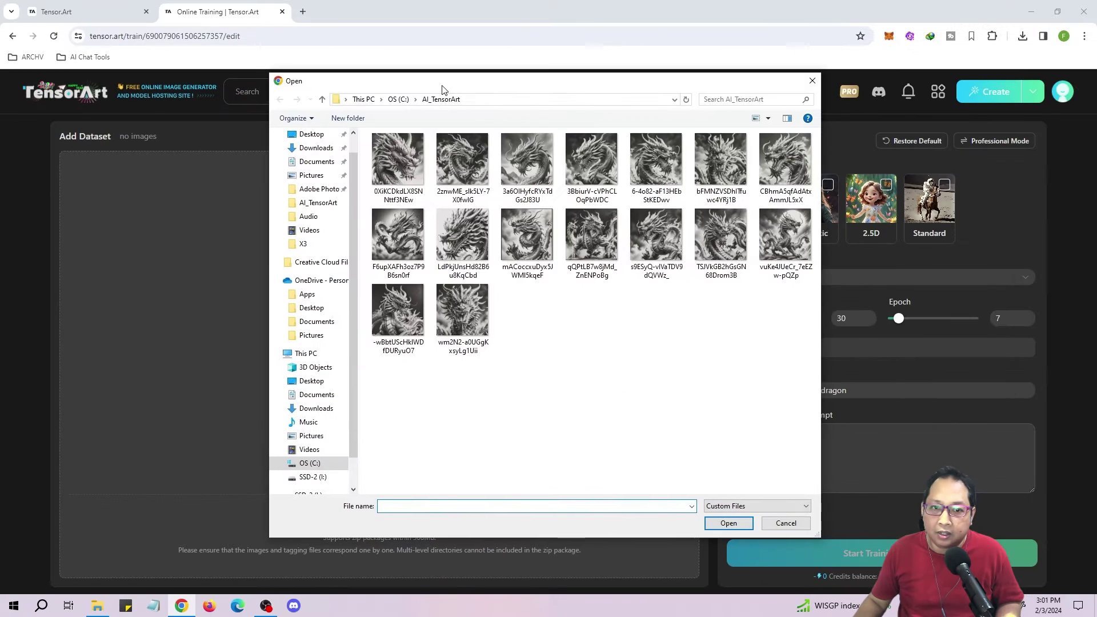
pyautogui.click(400, 158)
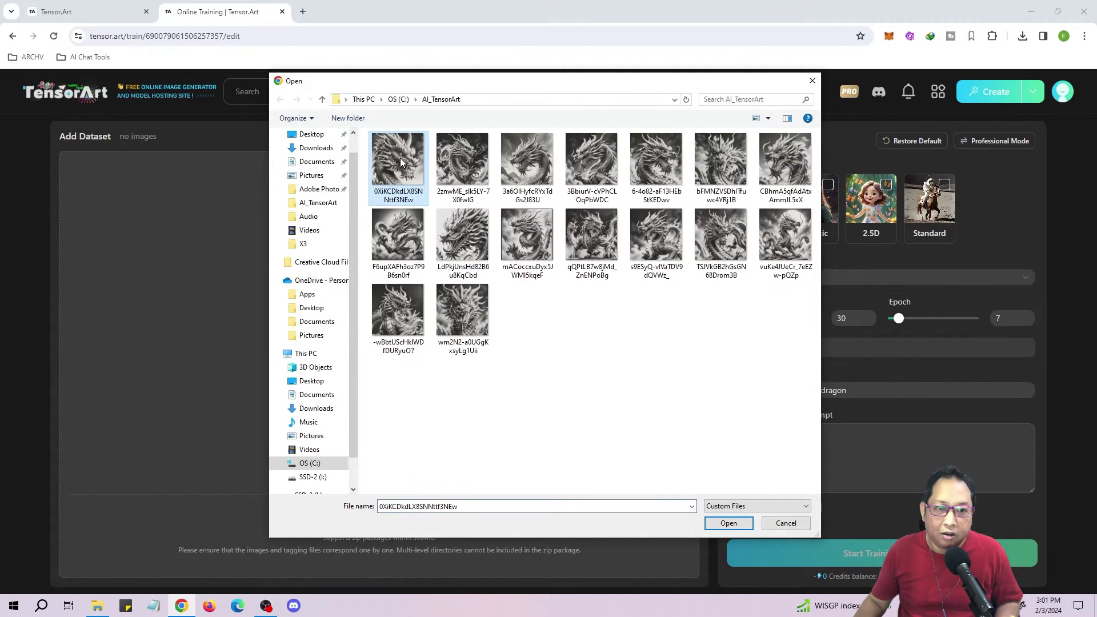
pyautogui.keyDown('shift'); pyautogui.click(462, 312); pyautogui.keyUp('shift')
pyautogui.moveTo(522, 80); pyautogui.dragTo(544, 90)
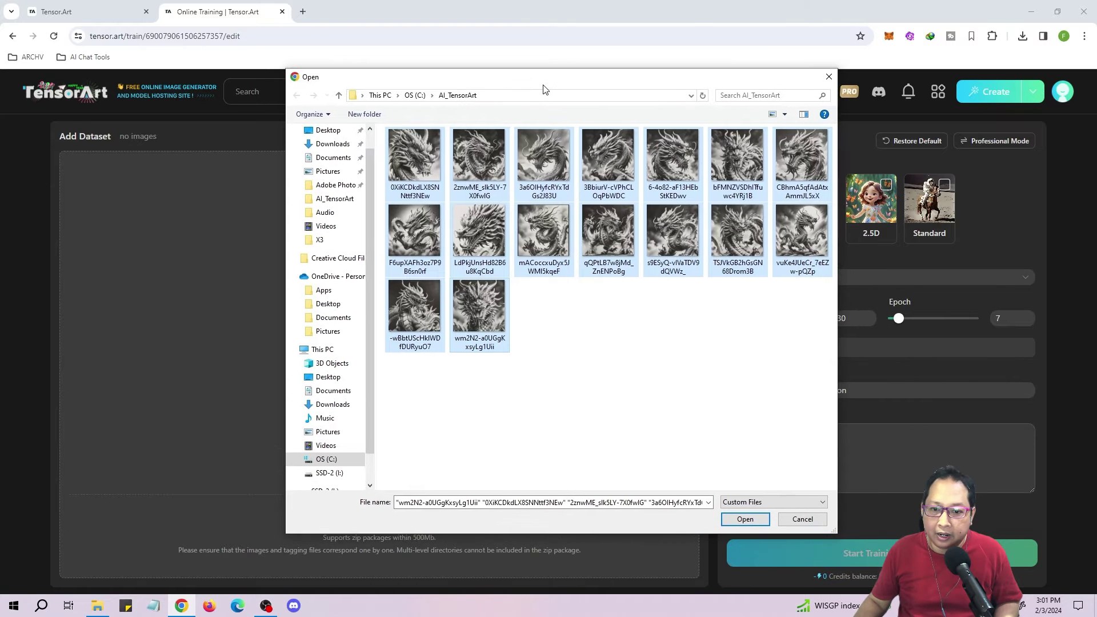
pyautogui.click(753, 521)
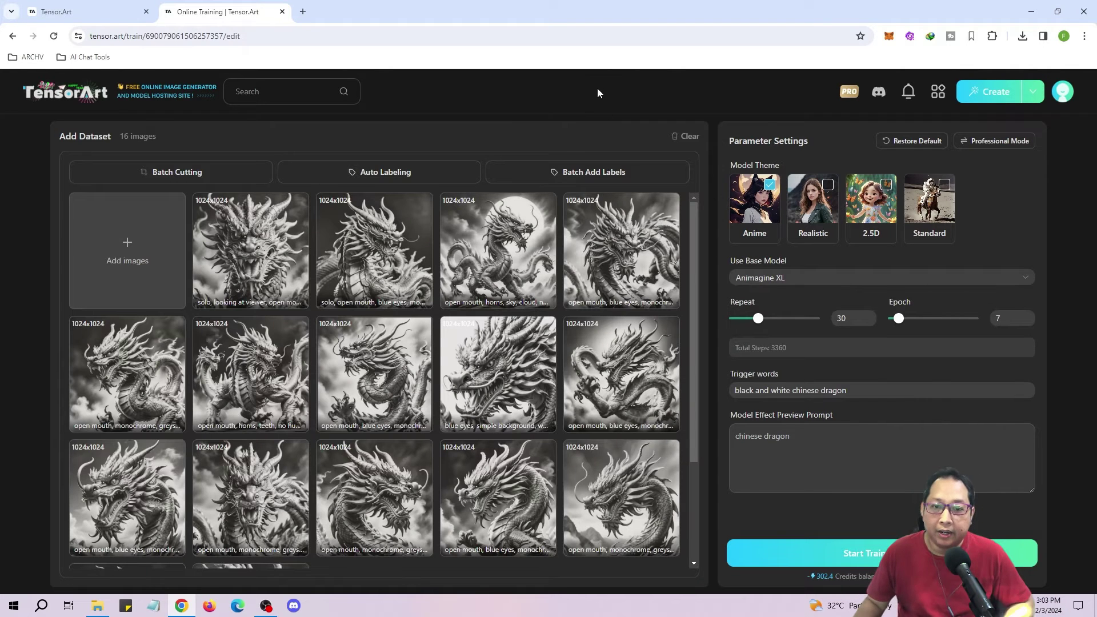
# - Remove the "blue eyes" and "spot color" tags from the first dragon image in the dataset
pyautogui.moveTo(693, 224)
pyautogui.mouseDown()
pyautogui.moveTo(694, 283)
pyautogui.moveTo(687, 214)
pyautogui.mouseUp()
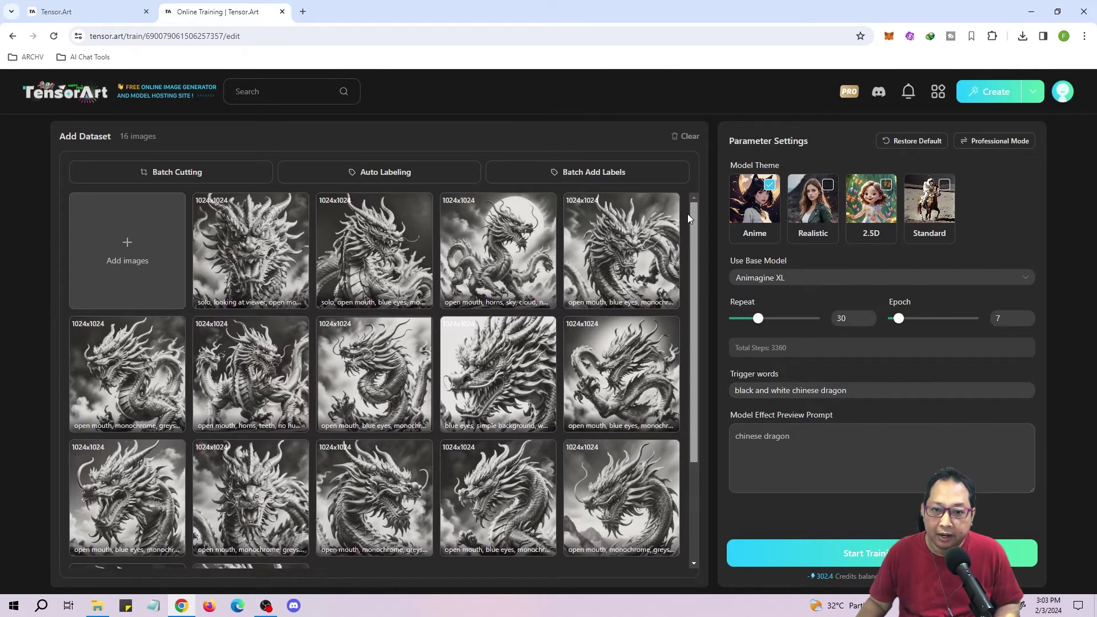
pyautogui.click(261, 246)
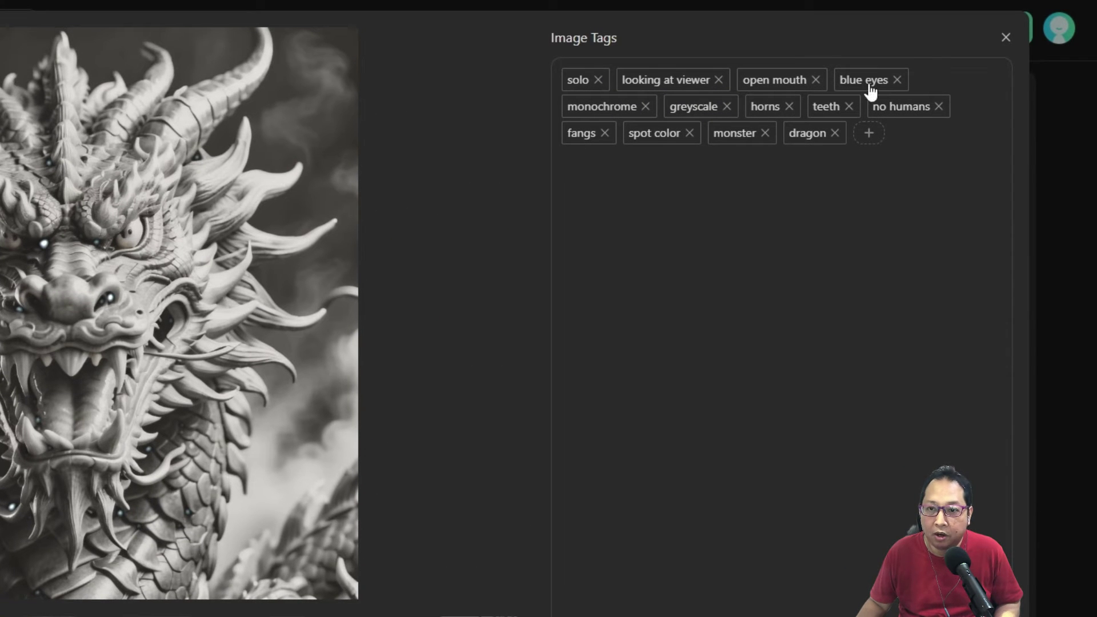
pyautogui.click(897, 80)
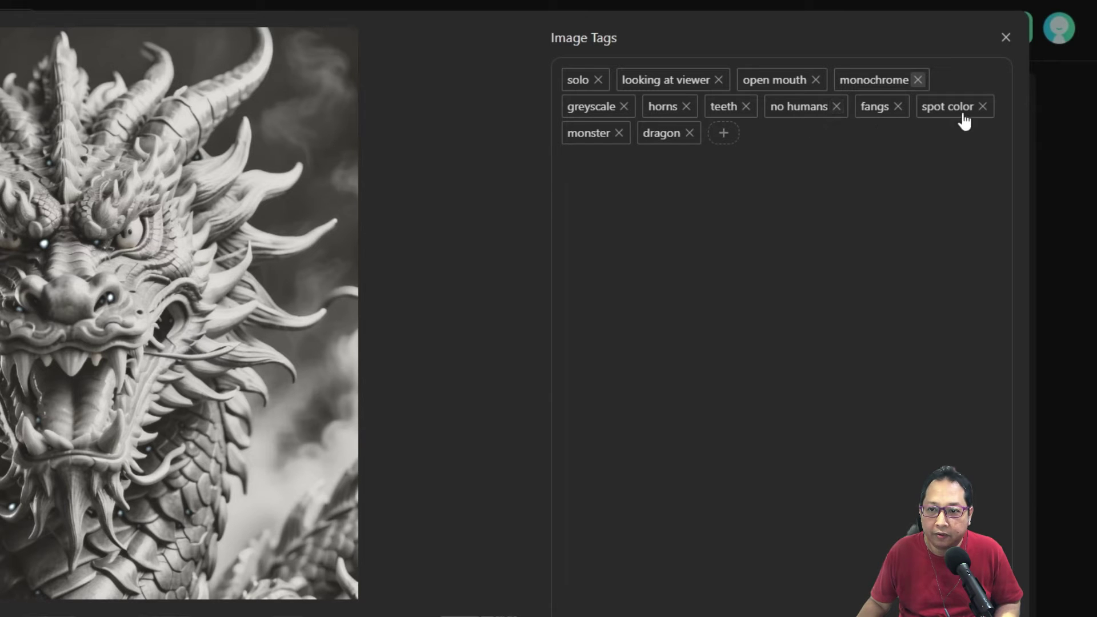
pyautogui.click(983, 109)
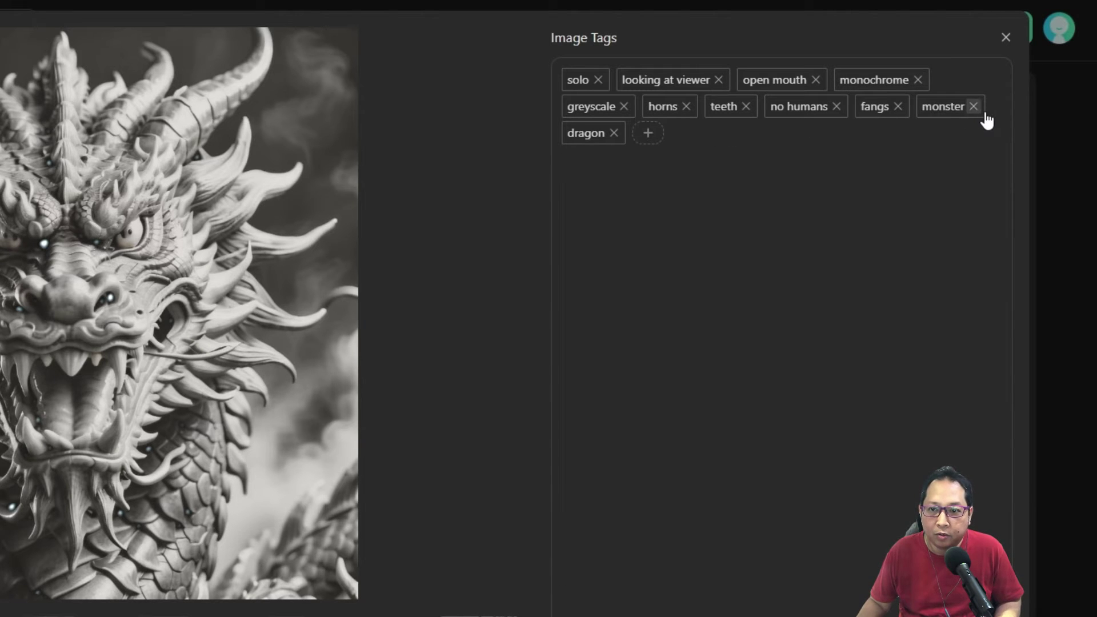
pyautogui.click(649, 136)
pyautogui.write('easte')
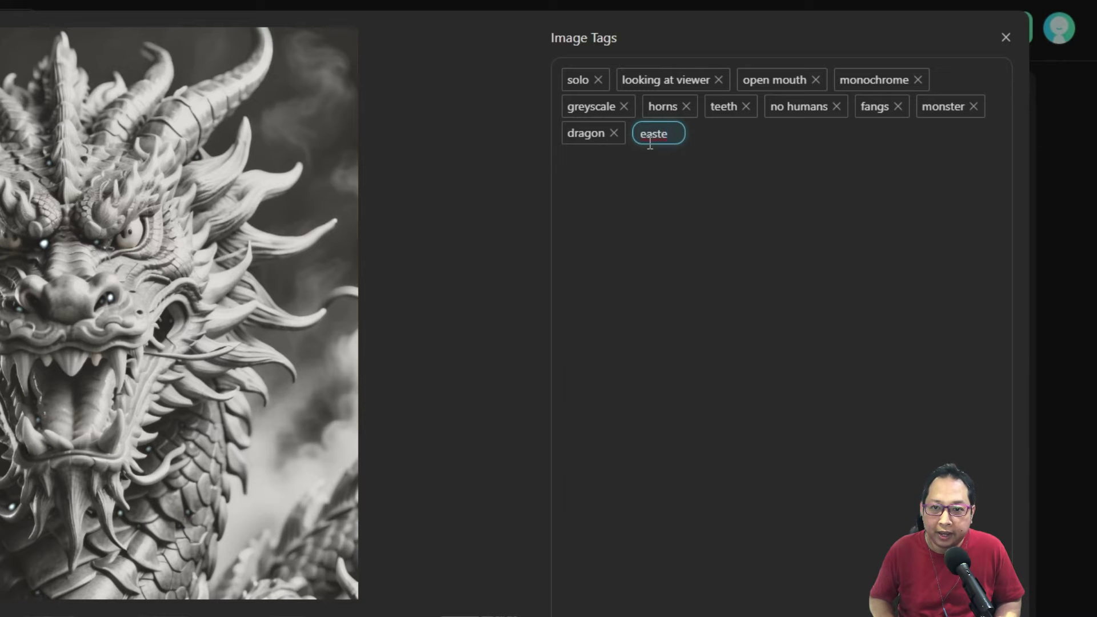
pyautogui.press('BackSpace')
pyautogui.press('BackSpace')
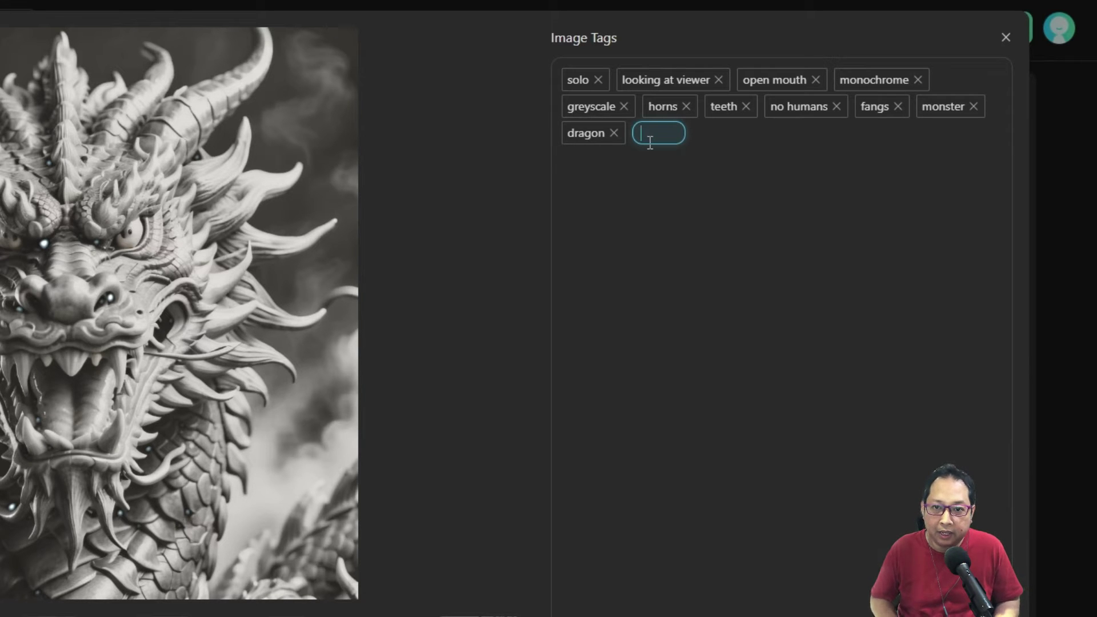
pyautogui.click(721, 216)
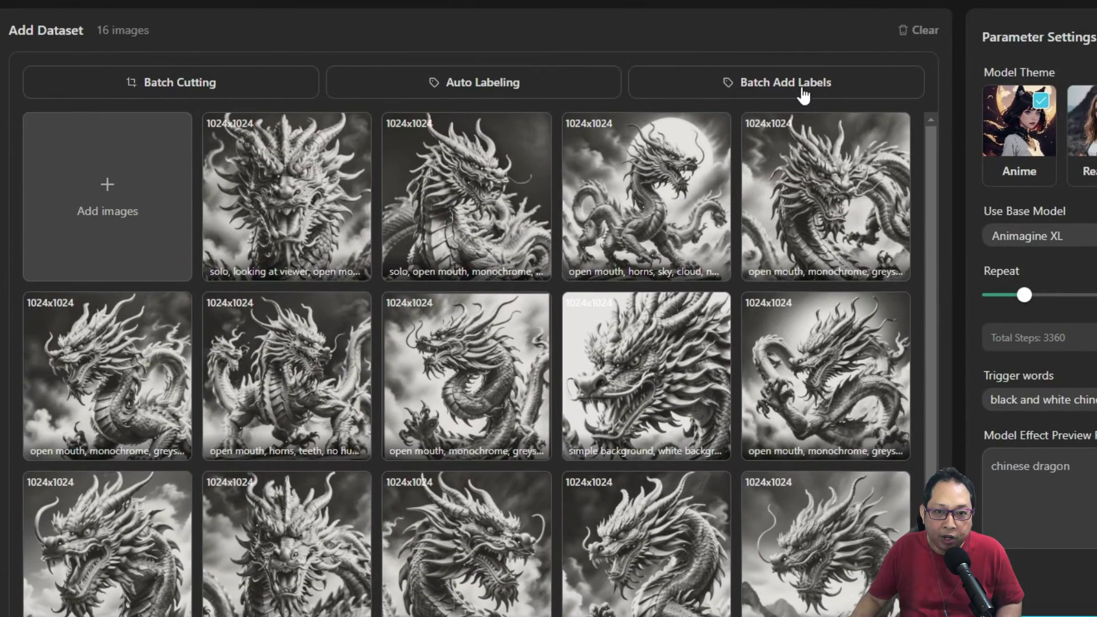
# - Batch-add the label "chinese dragon" to the beginning of the labels of all dataset images
pyautogui.click(802, 92)
pyautogui.click(585, 243)
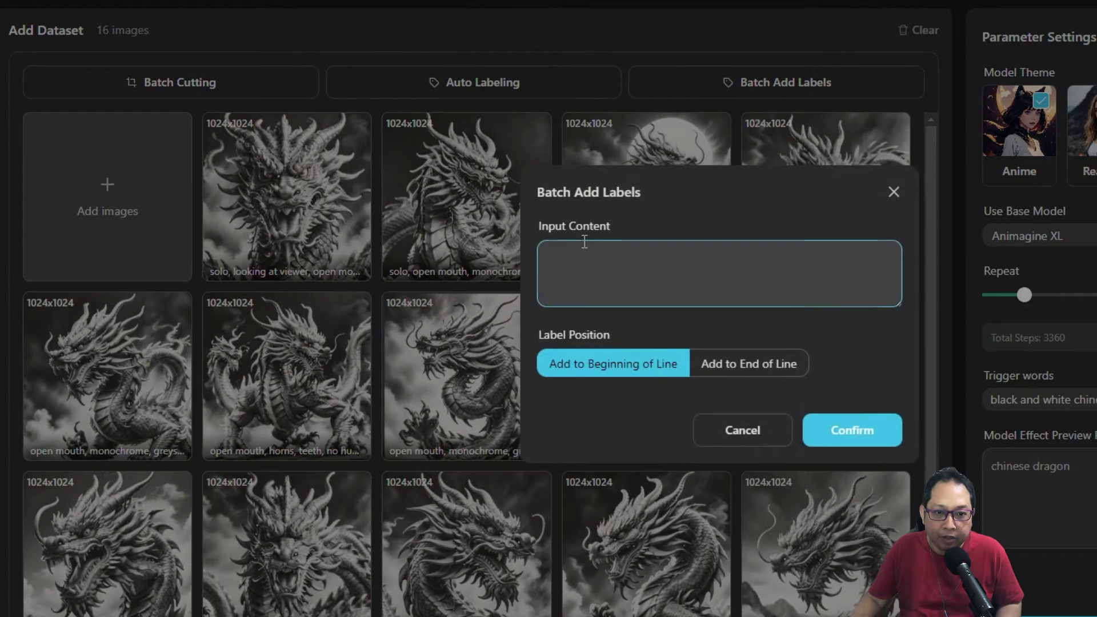
pyautogui.write('chinese ')
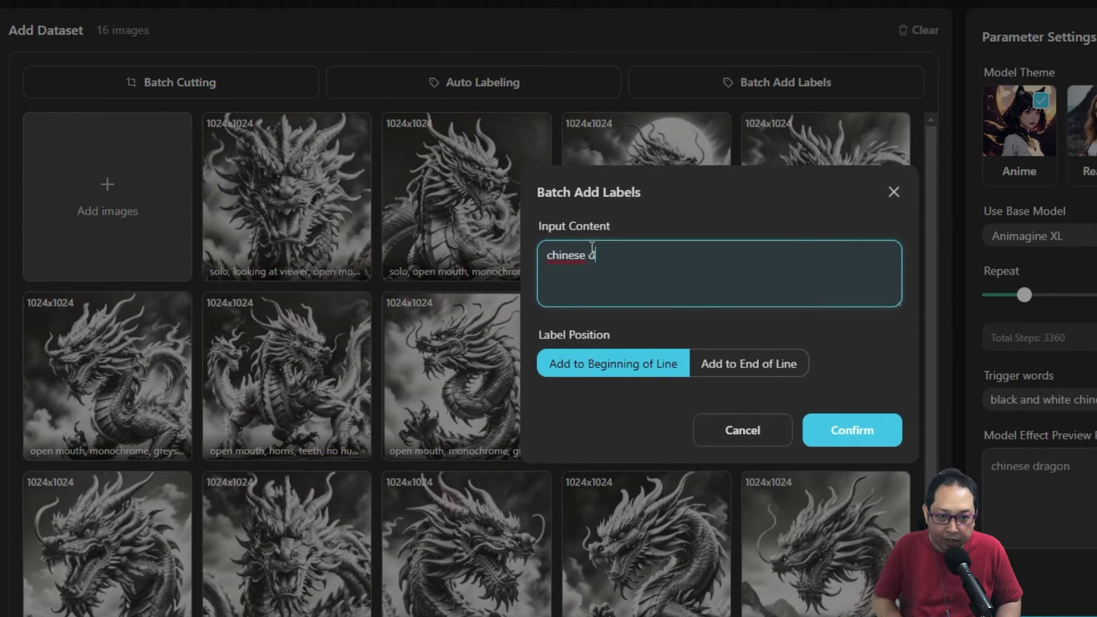
pyautogui.write('dragon')
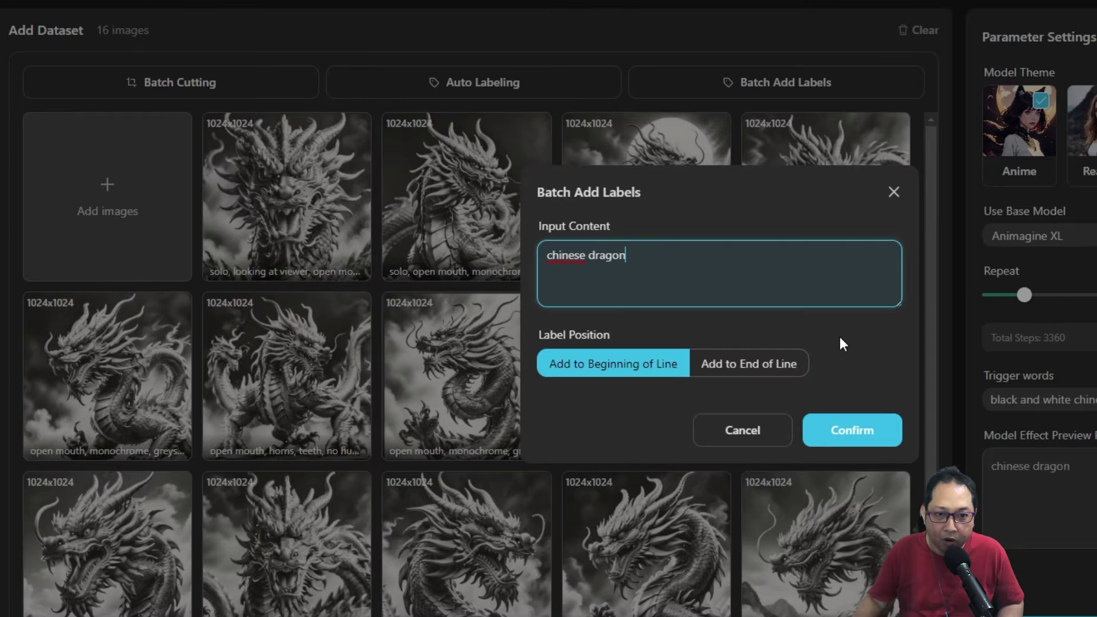
pyautogui.click(861, 435)
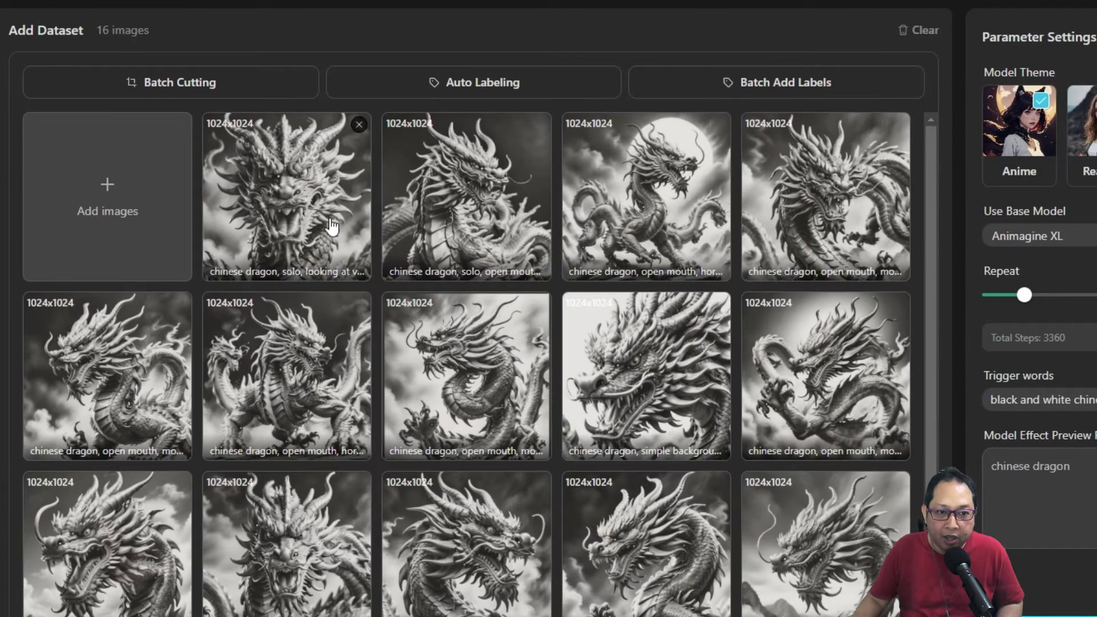
# - Check the labels across the dataset images and start the LoRA training
pyautogui.scroll(-3, 307, 166)
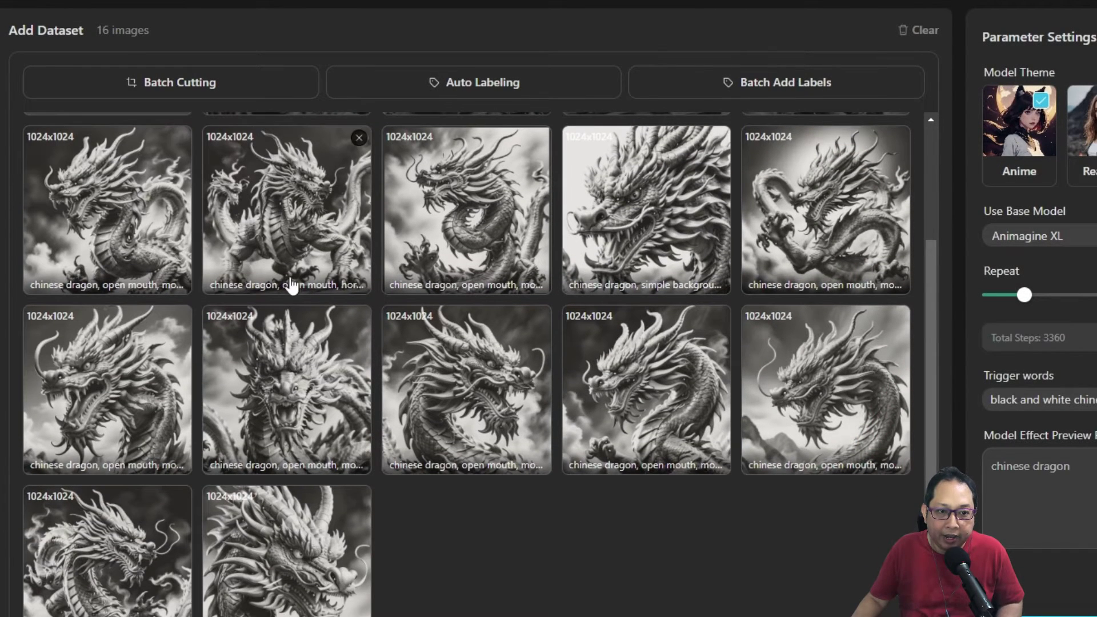
pyautogui.scroll(-1, 330, 326)
pyautogui.scroll(4, 327, 343)
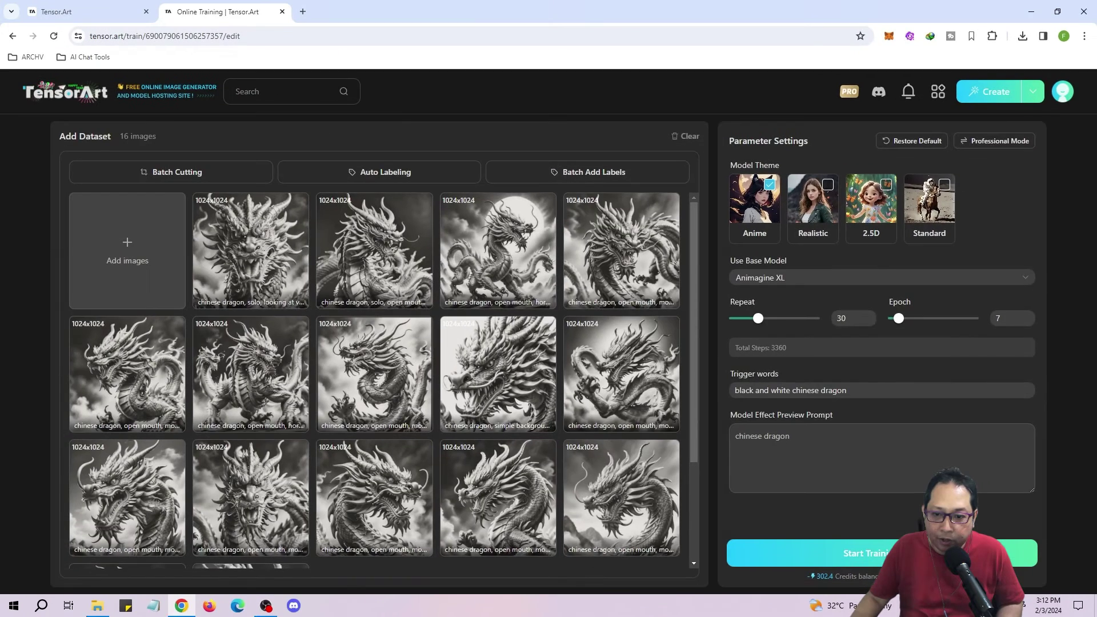
pyautogui.click(800, 551)
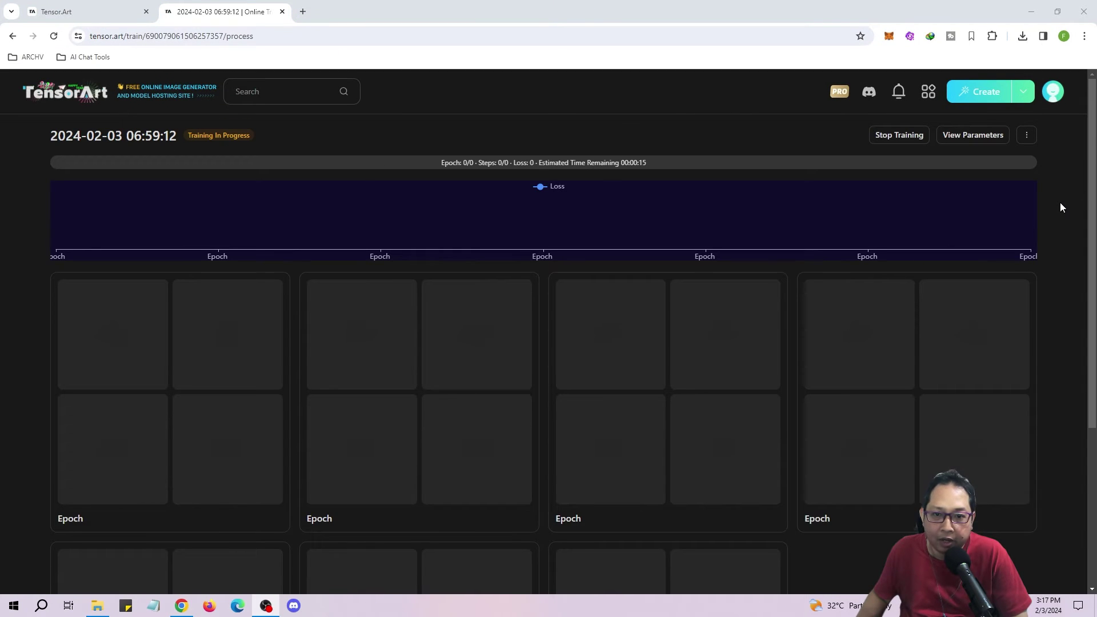
# - Examine the training progress, the epoch preview slots and the Epoch 1 sample images
pyautogui.scroll(-2, 1061, 206)
pyautogui.scroll(-1, 1061, 207)
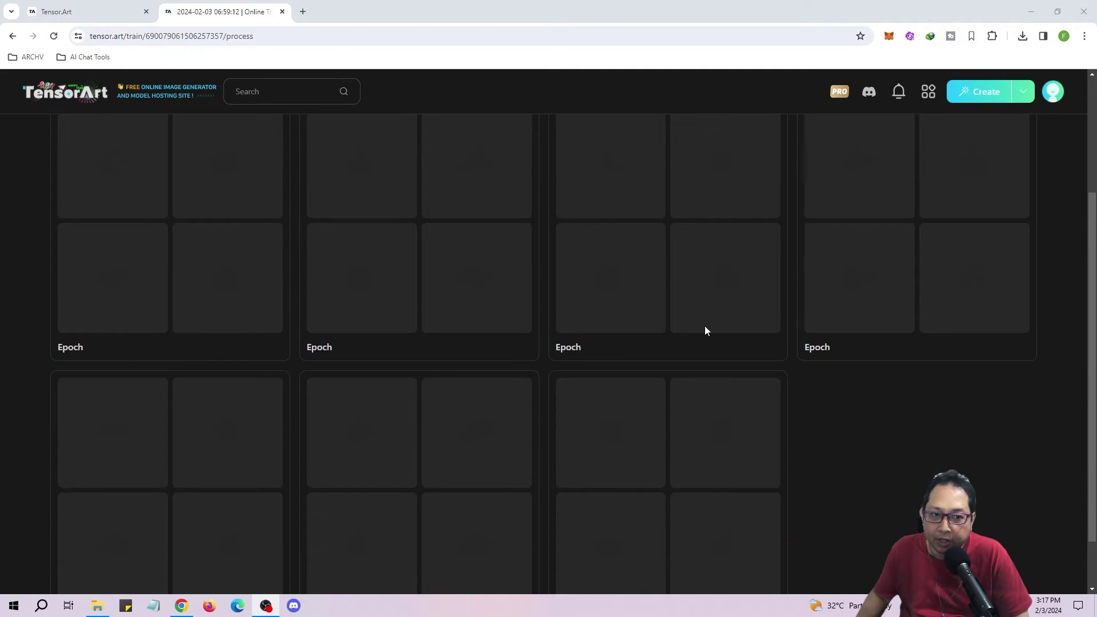
pyautogui.scroll(-1, 1054, 414)
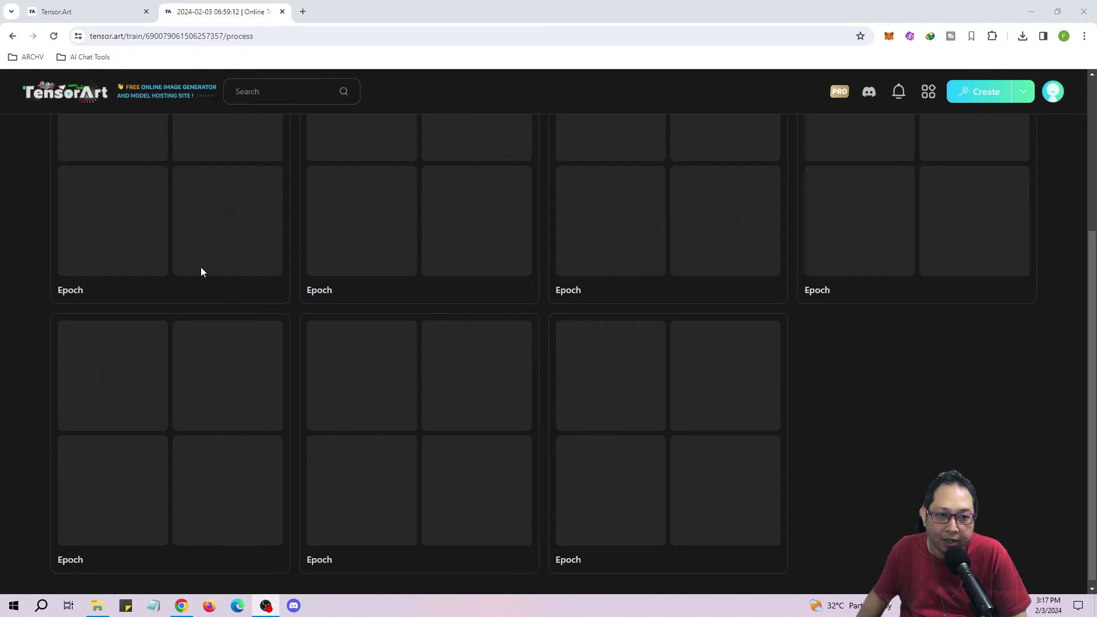
pyautogui.scroll(3, 1073, 403)
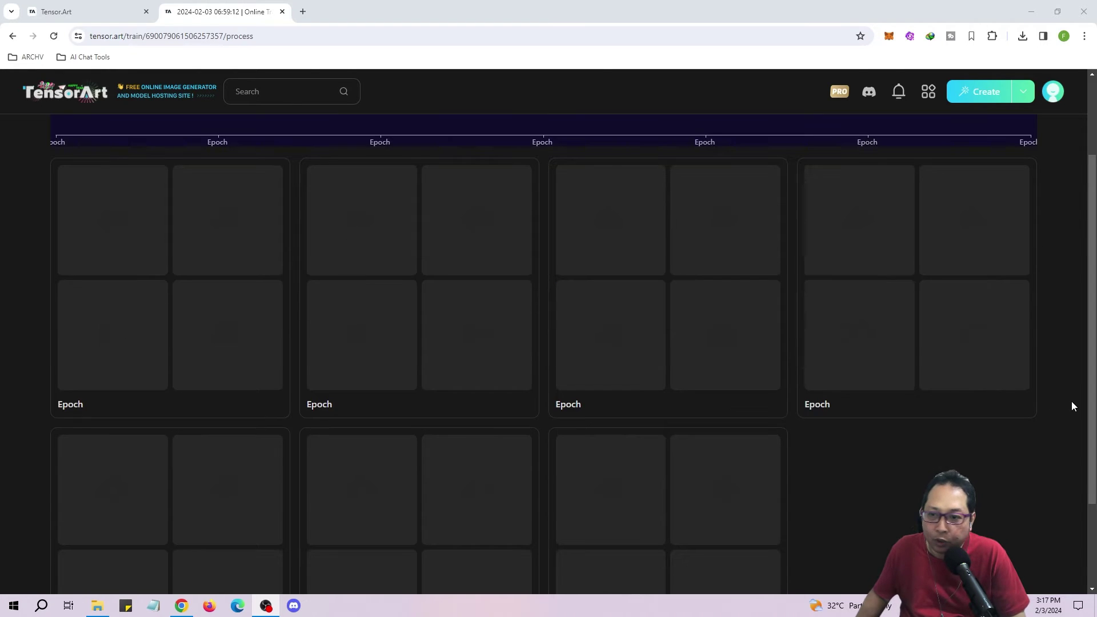
pyautogui.scroll(1, 1071, 402)
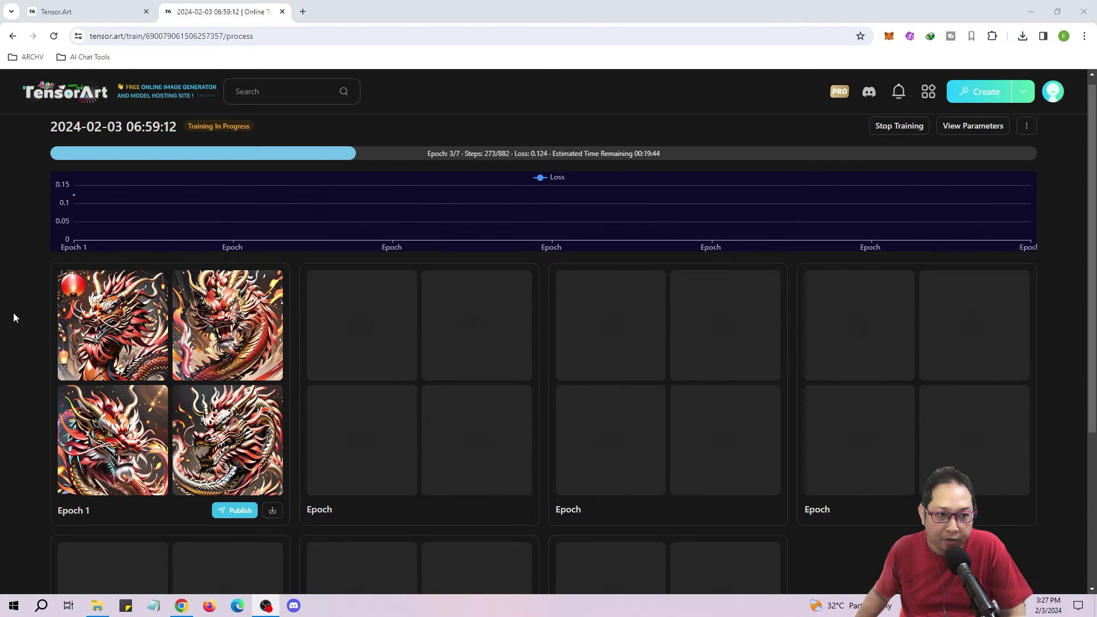
pyautogui.scroll(-1, 33, 288)
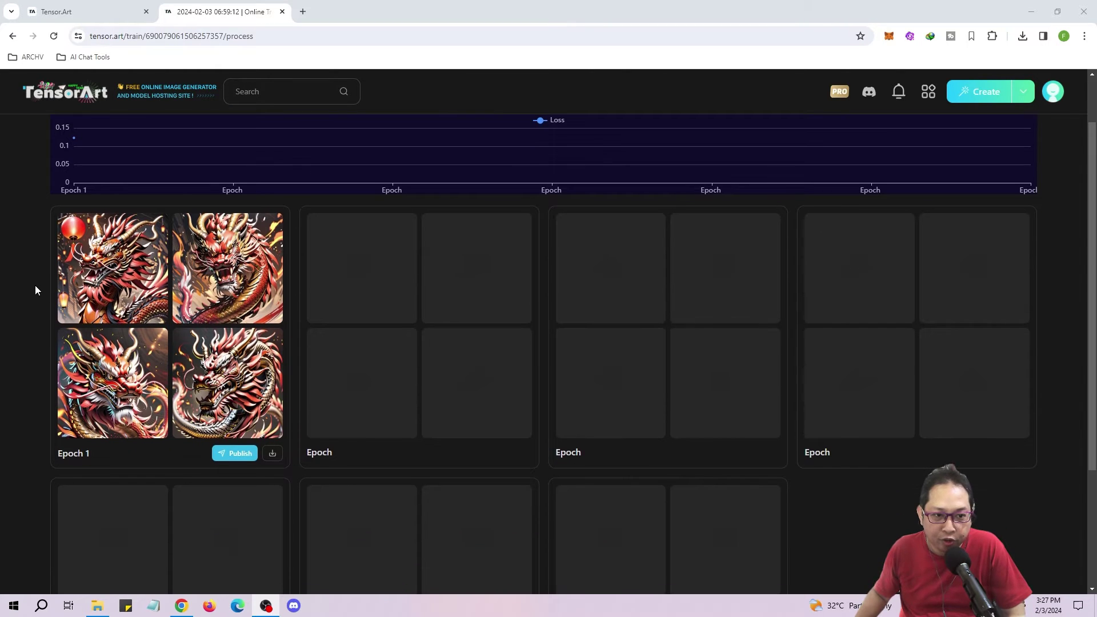
# - Inspect the four Epoch 1 sample images at full size, one after another
pyautogui.click(63, 312)
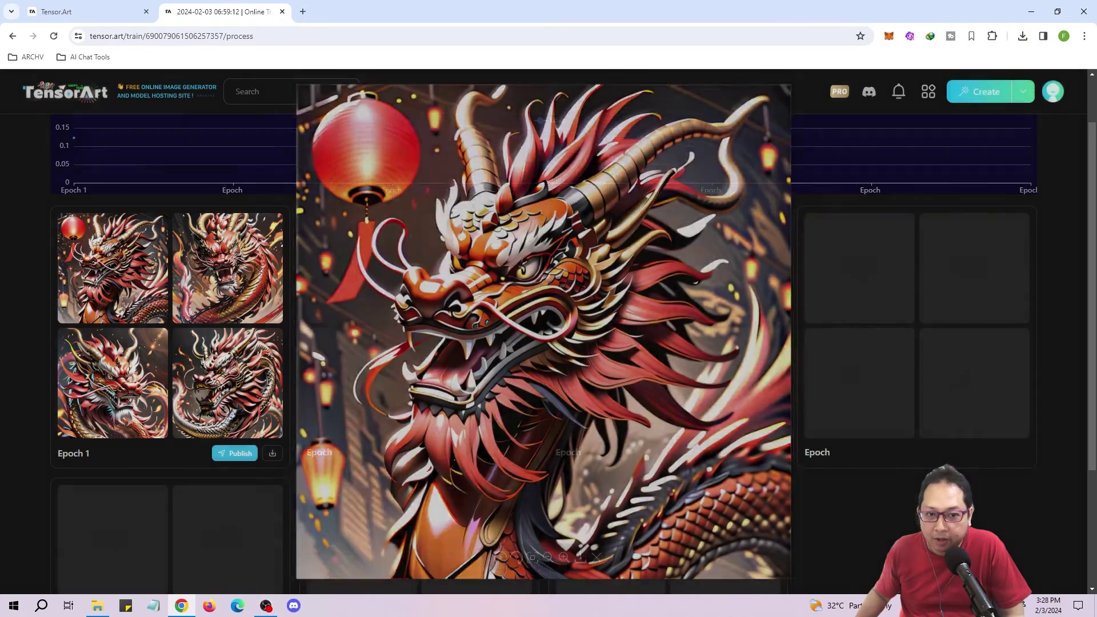
pyautogui.click(261, 283)
pyautogui.click(257, 279)
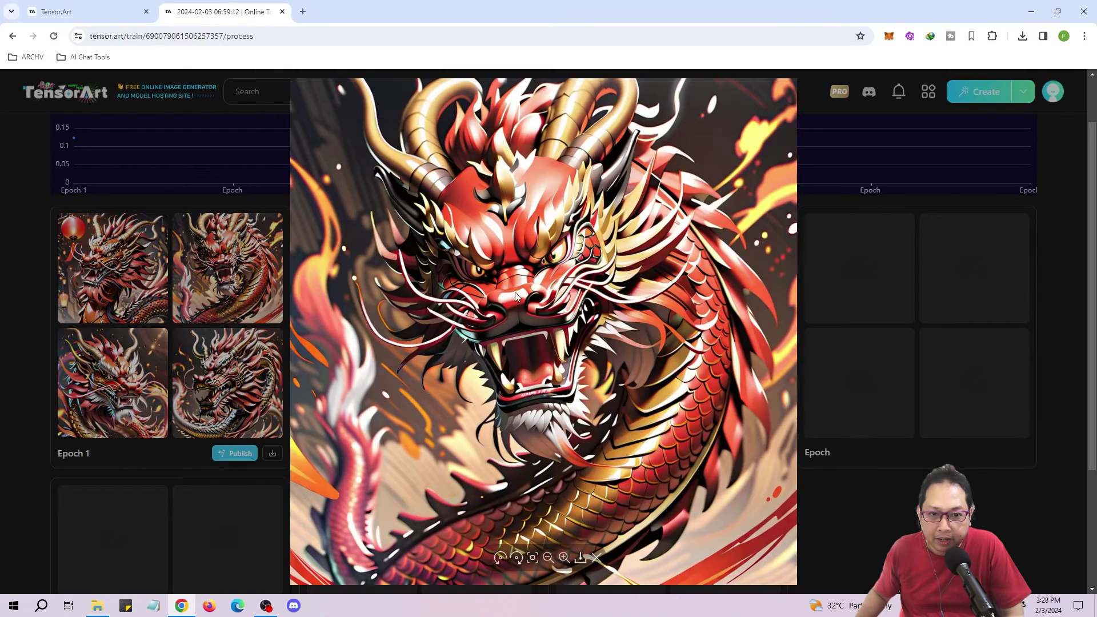
pyautogui.click(365, 396)
pyautogui.click(143, 375)
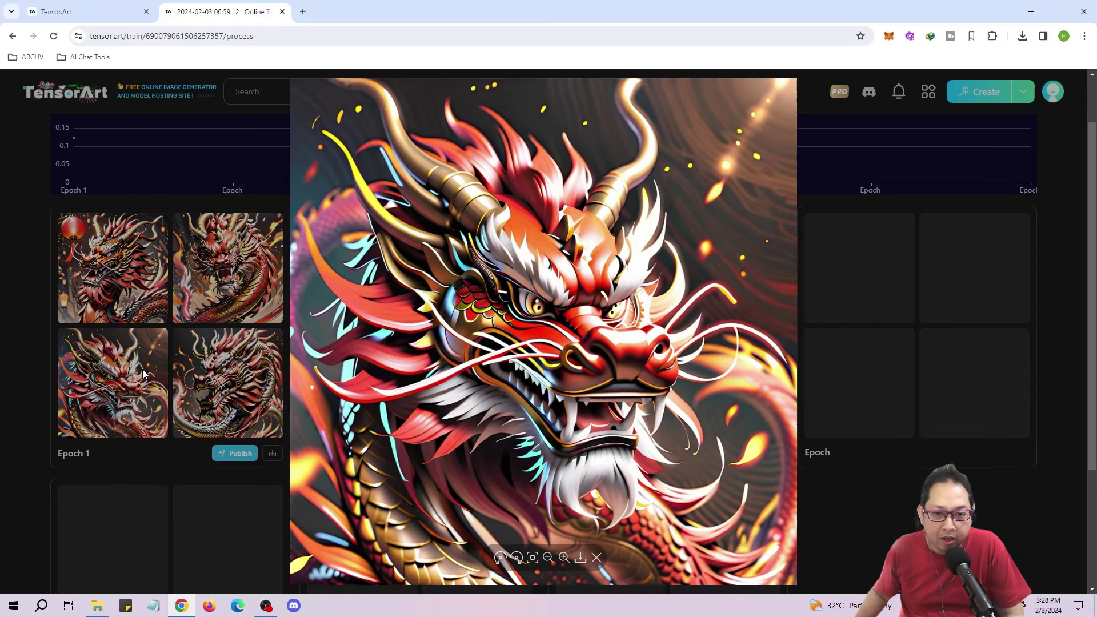
pyautogui.click(292, 394)
pyautogui.click(247, 374)
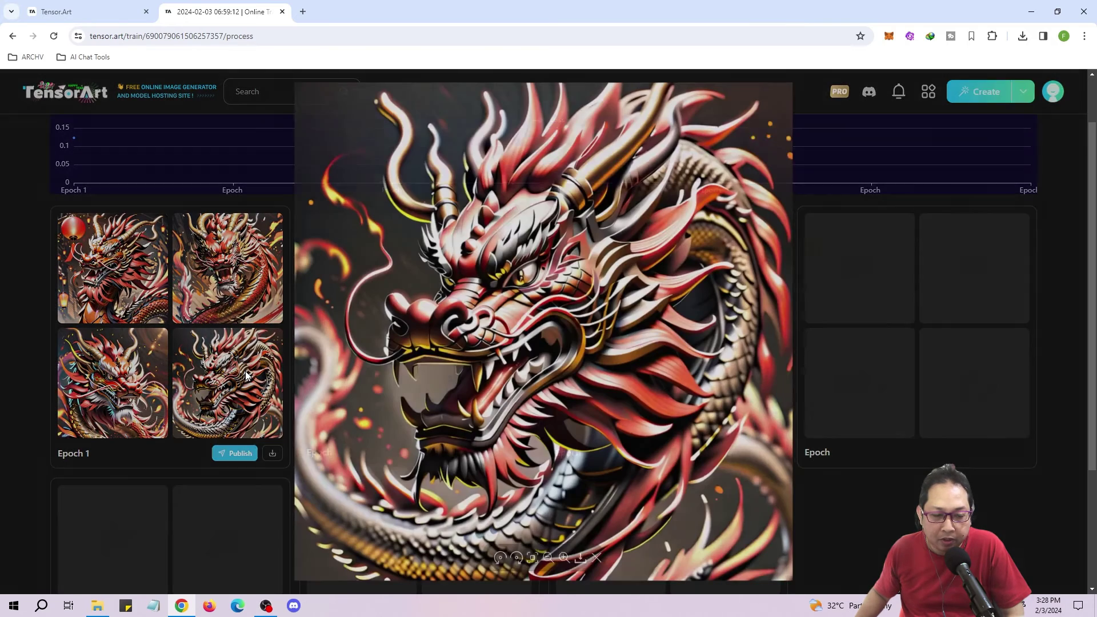
pyautogui.click(869, 504)
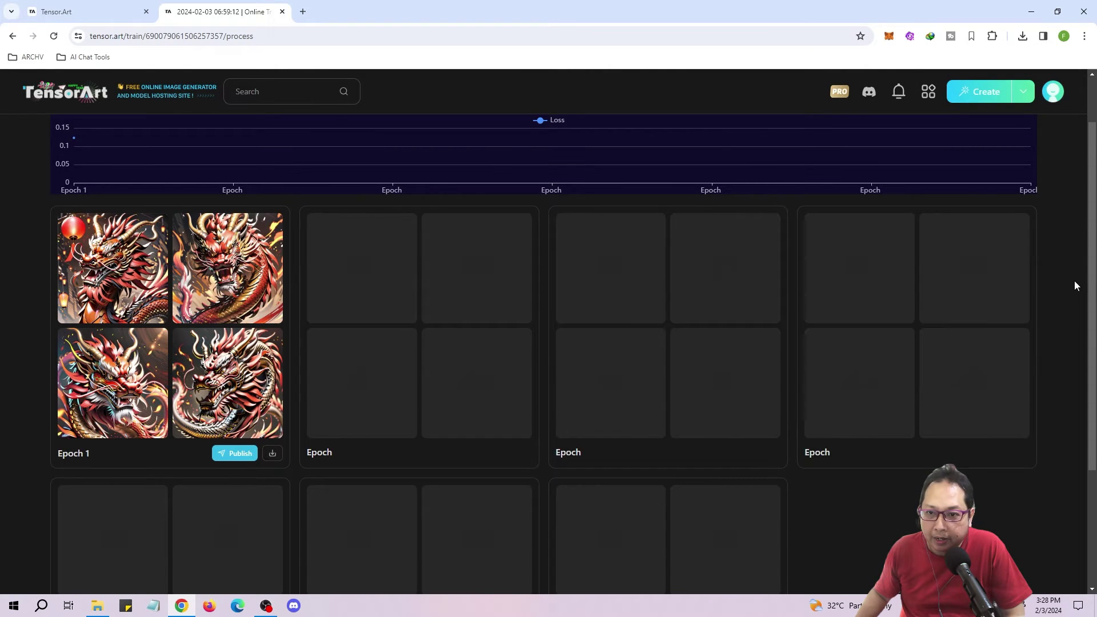
# - Check the training progress and the remaining epoch slots, and view the first three Epoch 2 sample images at full size
pyautogui.scroll(-3, 1074, 286)
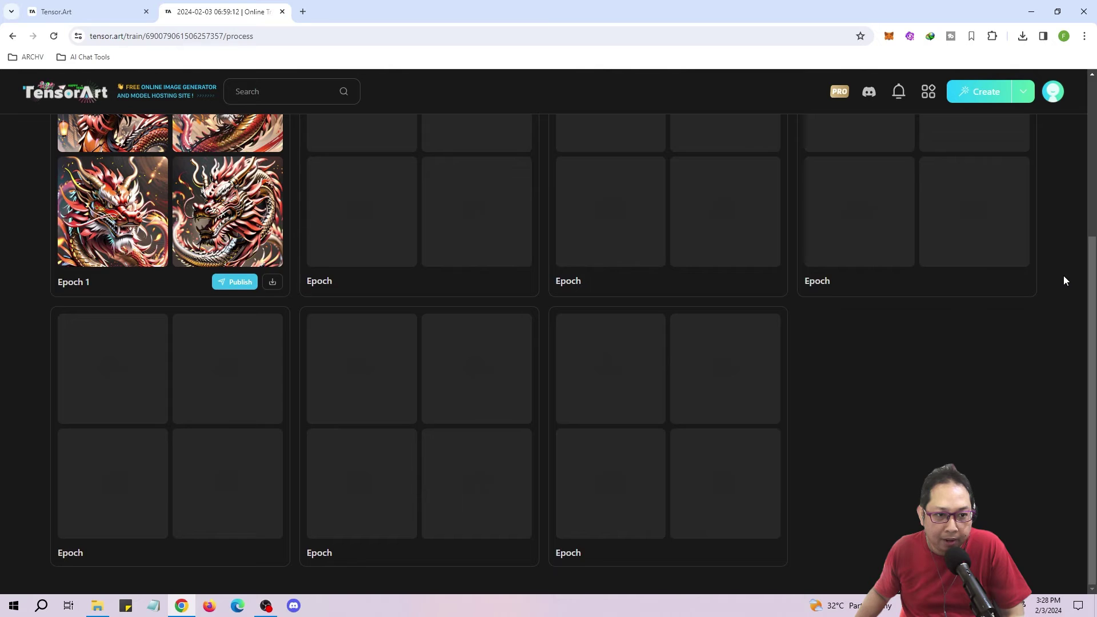
pyautogui.scroll(2, 1063, 275)
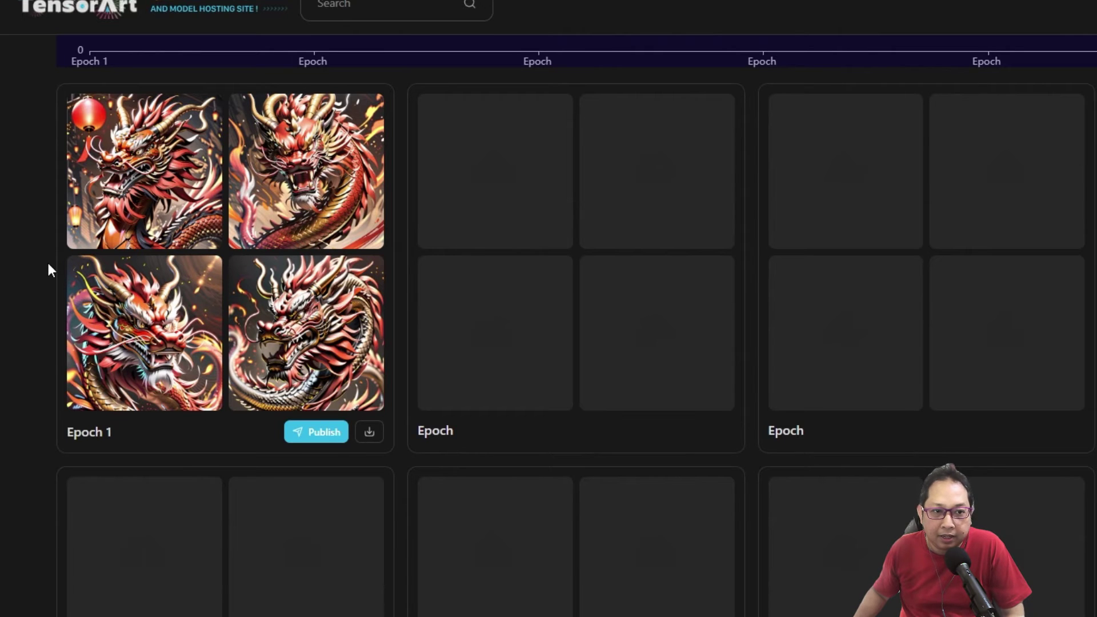
pyautogui.scroll(3, 48, 263)
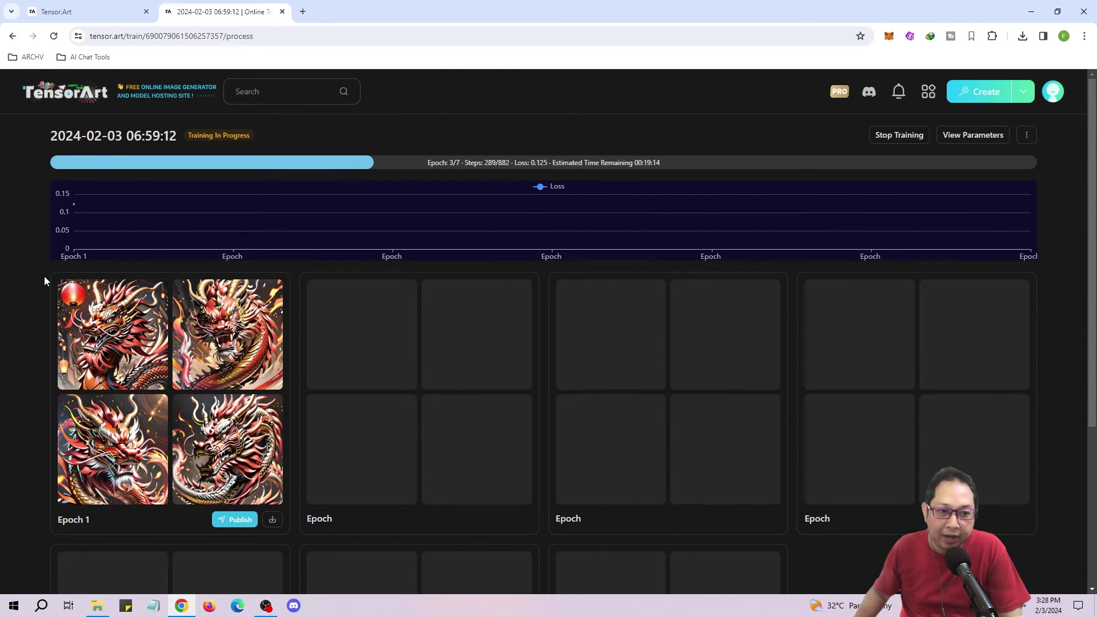
pyautogui.scroll(-2, 1073, 339)
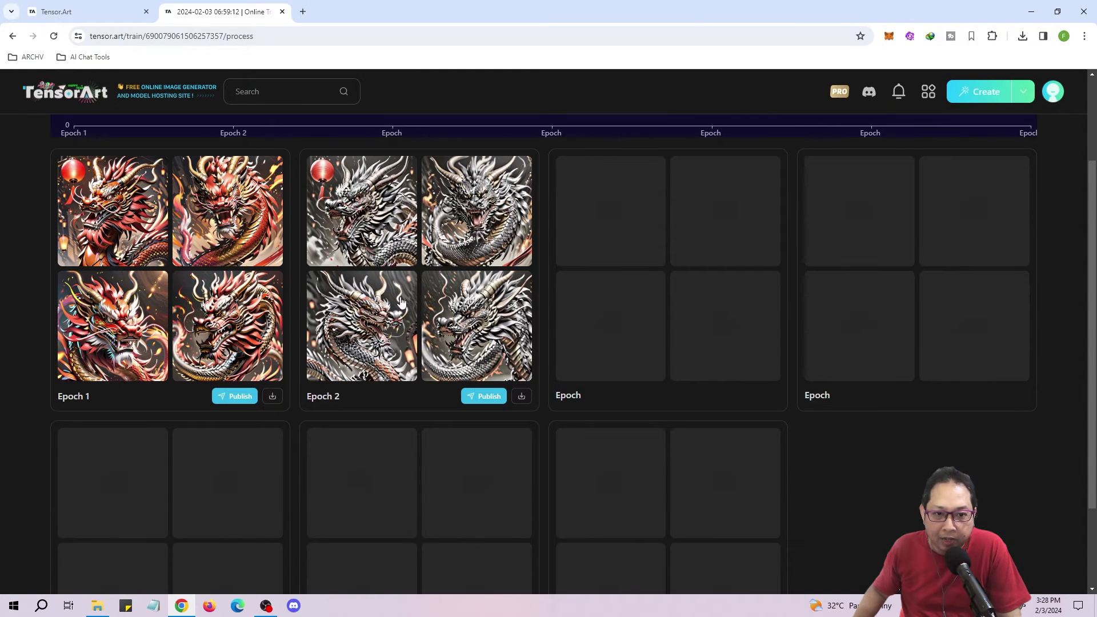
pyautogui.click(372, 223)
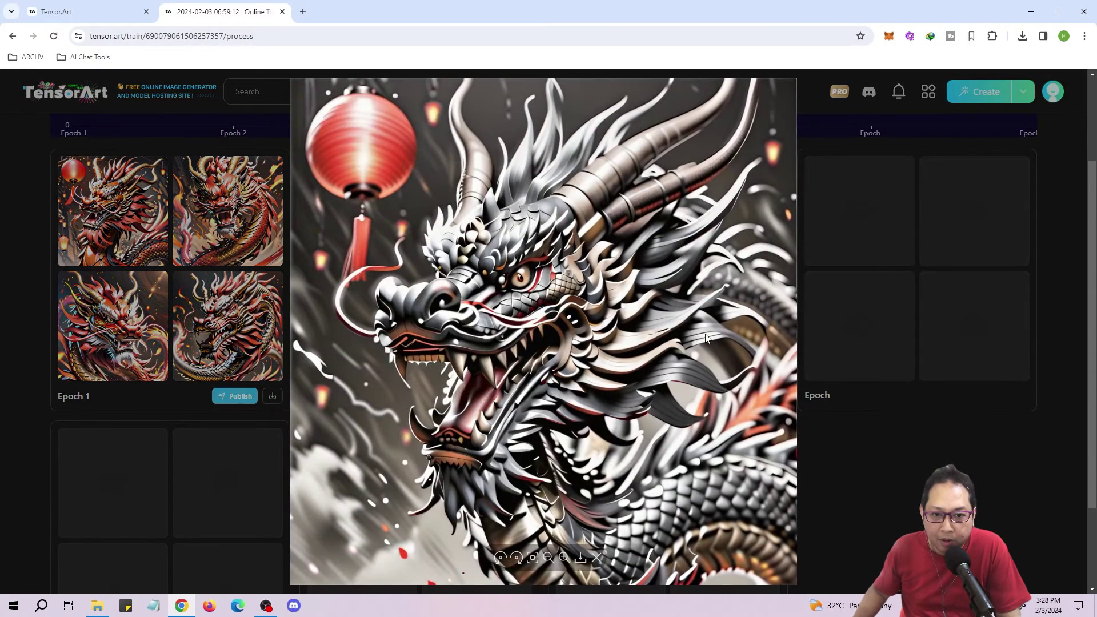
pyautogui.click(828, 461)
pyautogui.click(472, 209)
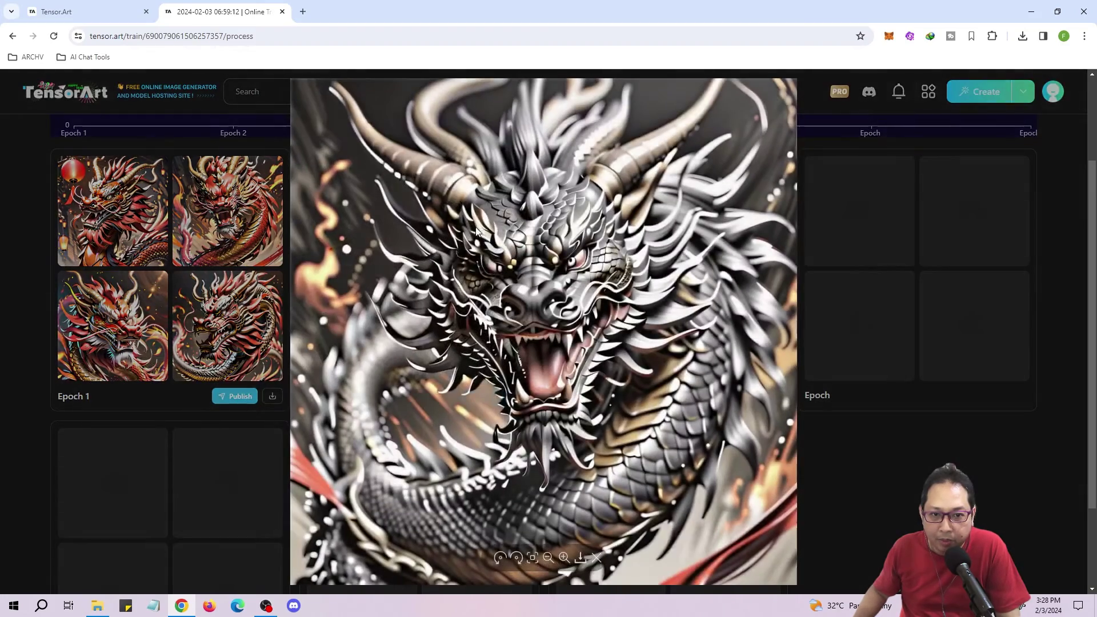
pyautogui.click(881, 480)
pyautogui.click(361, 332)
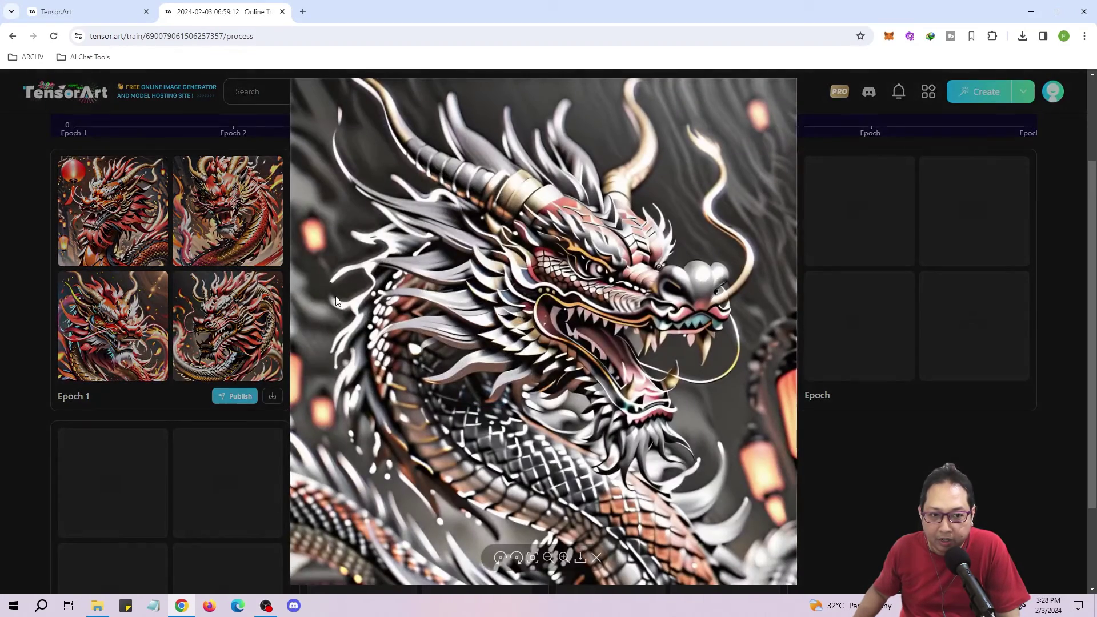
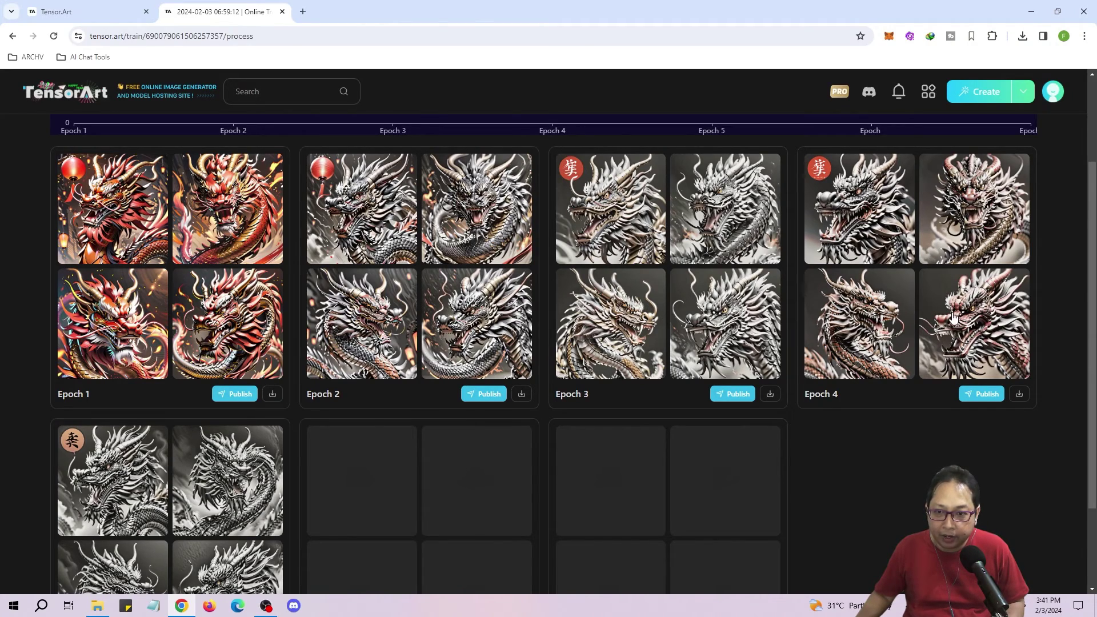
# - Inspect sample images from Epoch 4 and Epoch 5 at full size, and check the training progress and loss chart
pyautogui.click(989, 308)
pyautogui.click(1014, 300)
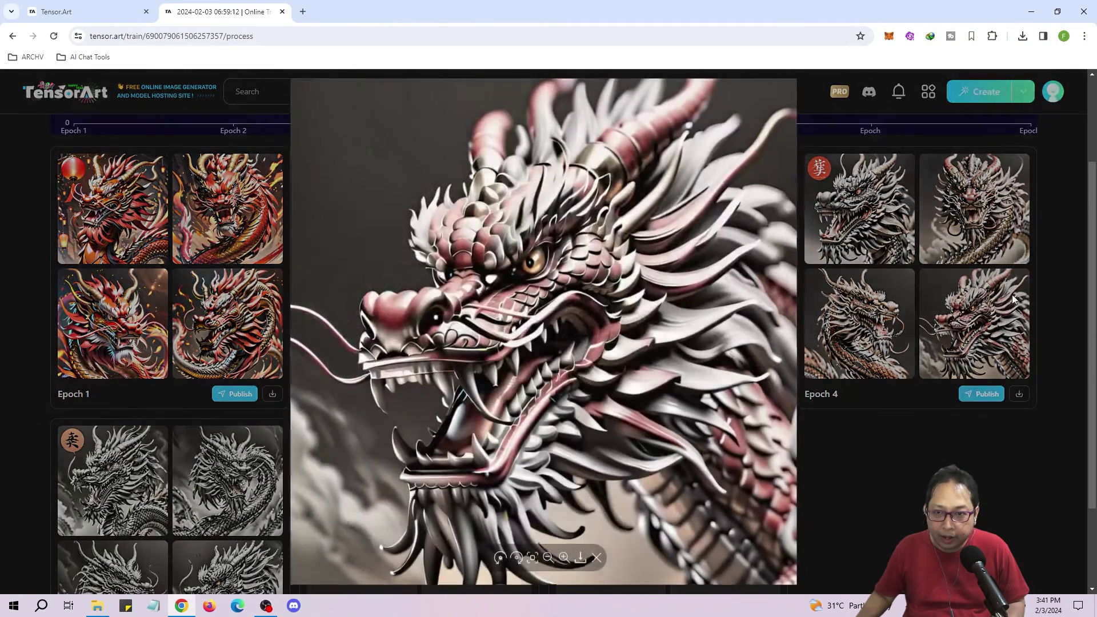
pyautogui.click(1027, 329)
pyautogui.scroll(-2, 144, 415)
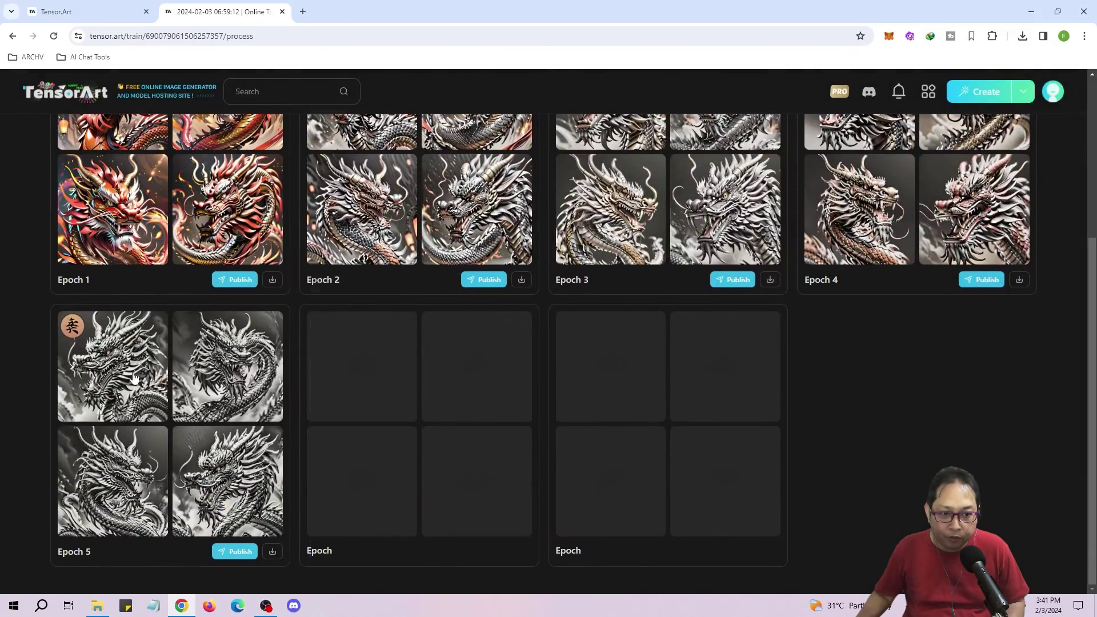
pyautogui.click(145, 415)
pyautogui.click(879, 414)
pyautogui.click(279, 399)
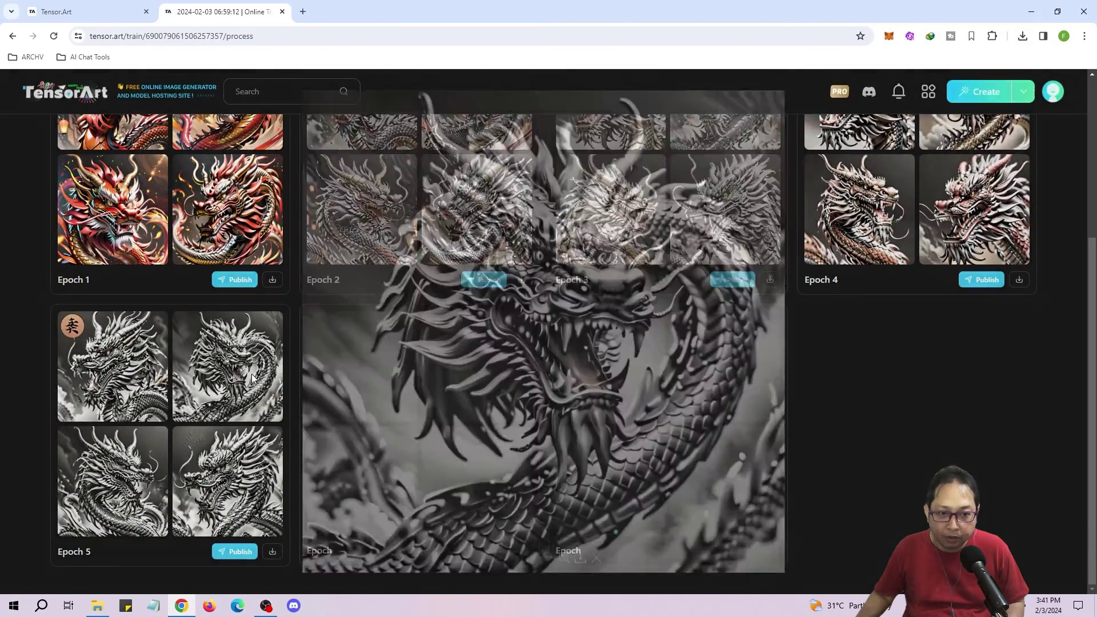
pyautogui.scroll(2, 920, 436)
pyautogui.click(879, 389)
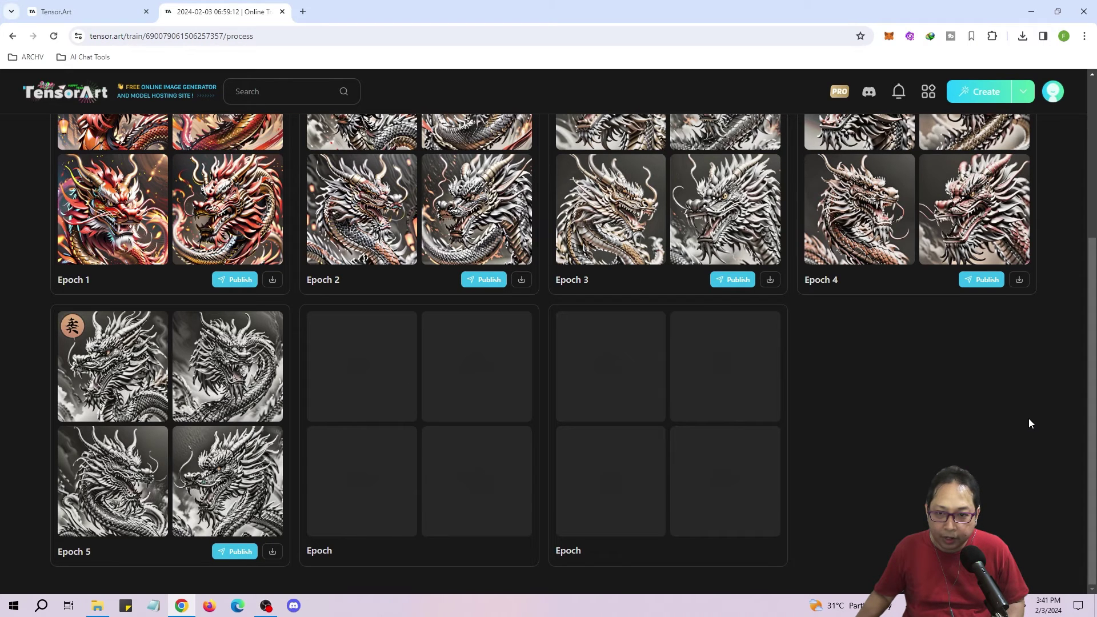
pyautogui.scroll(4, 1038, 400)
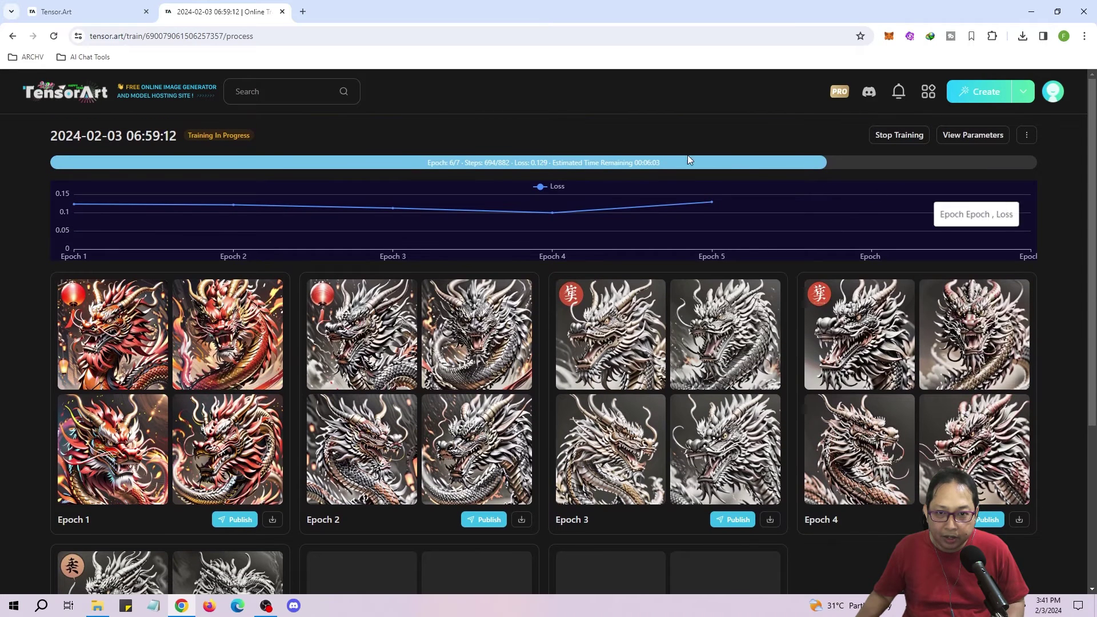
pyautogui.scroll(-4, 1062, 348)
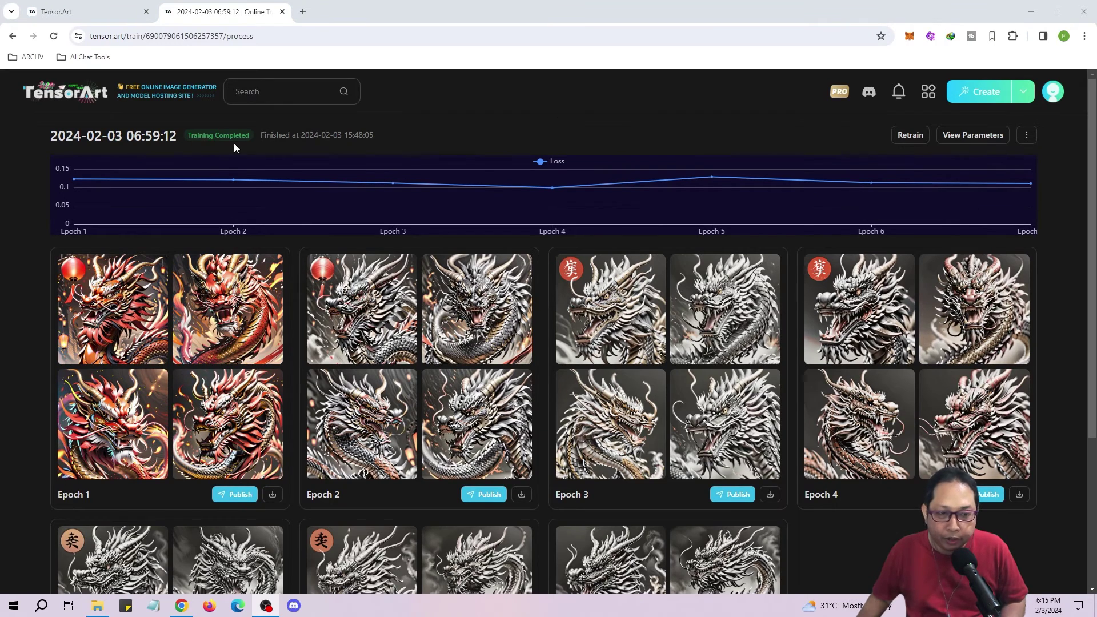
# - Compare the sample images of all seven epochs of the completed training and inspect the Epoch 7 samples at full size
pyautogui.scroll(-3, 1063, 228)
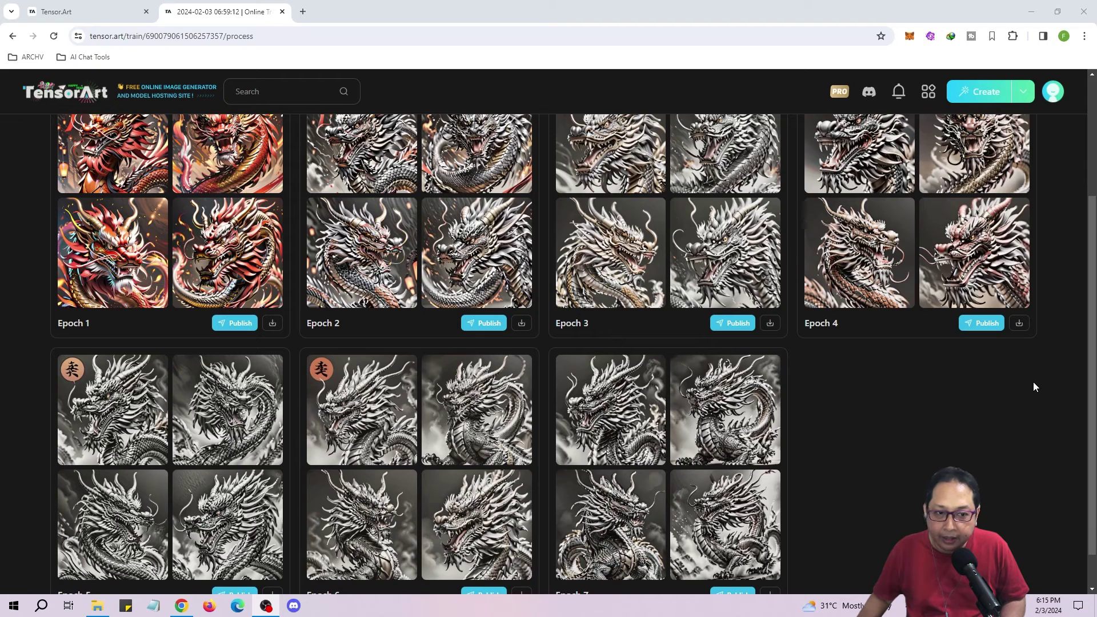
pyautogui.scroll(-1, 976, 396)
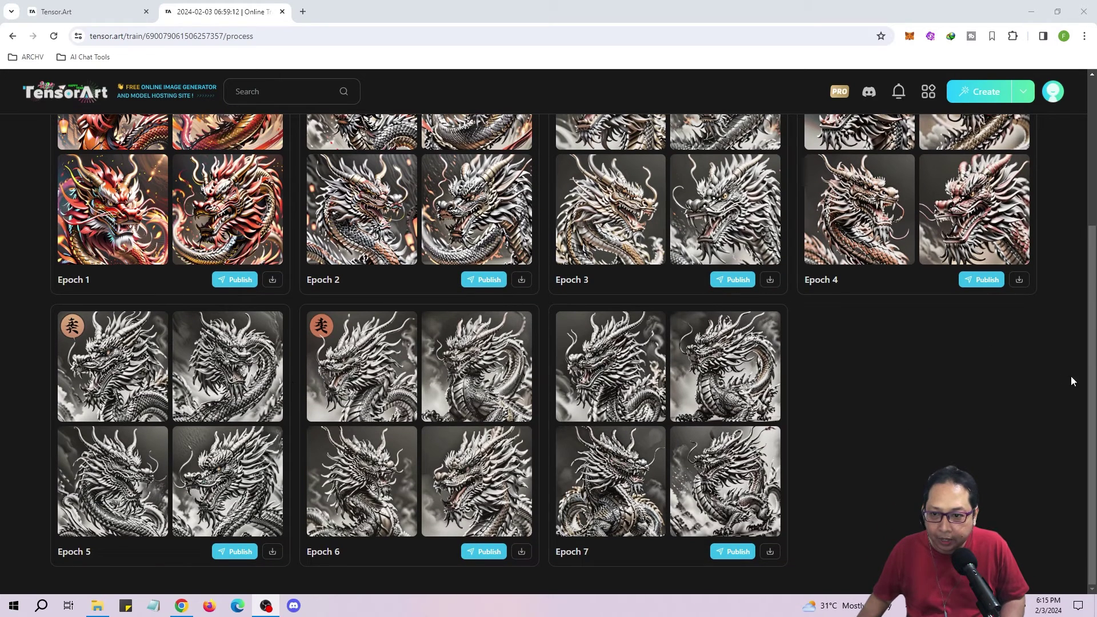
pyautogui.scroll(3, 1051, 352)
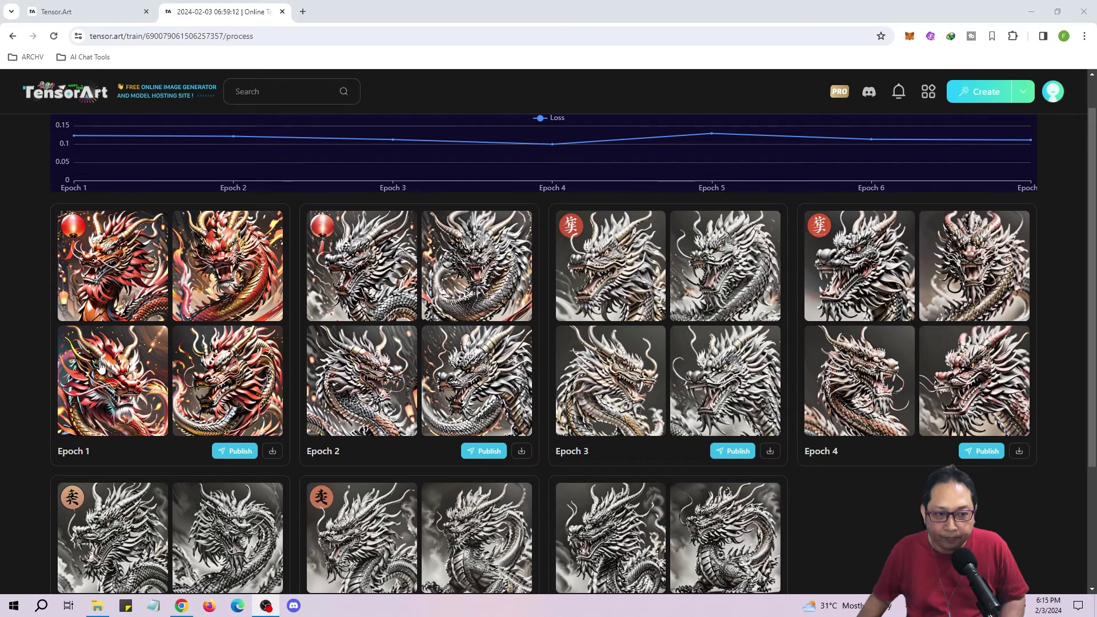
pyautogui.scroll(-2, 913, 399)
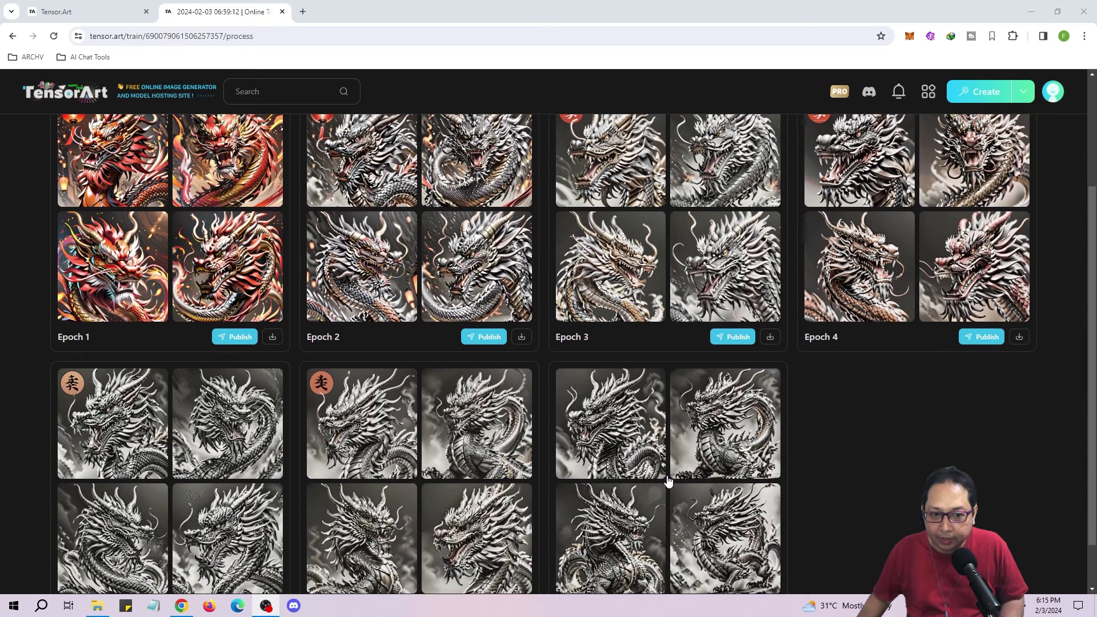
pyautogui.scroll(-1, 870, 435)
pyautogui.click(657, 409)
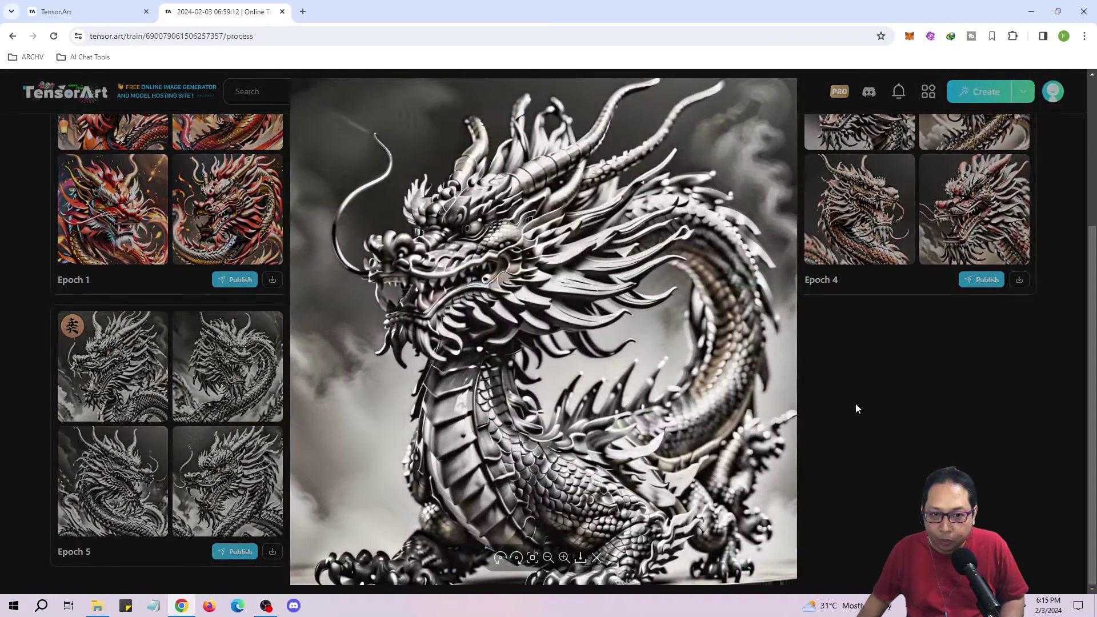
pyautogui.click(855, 403)
pyautogui.click(678, 508)
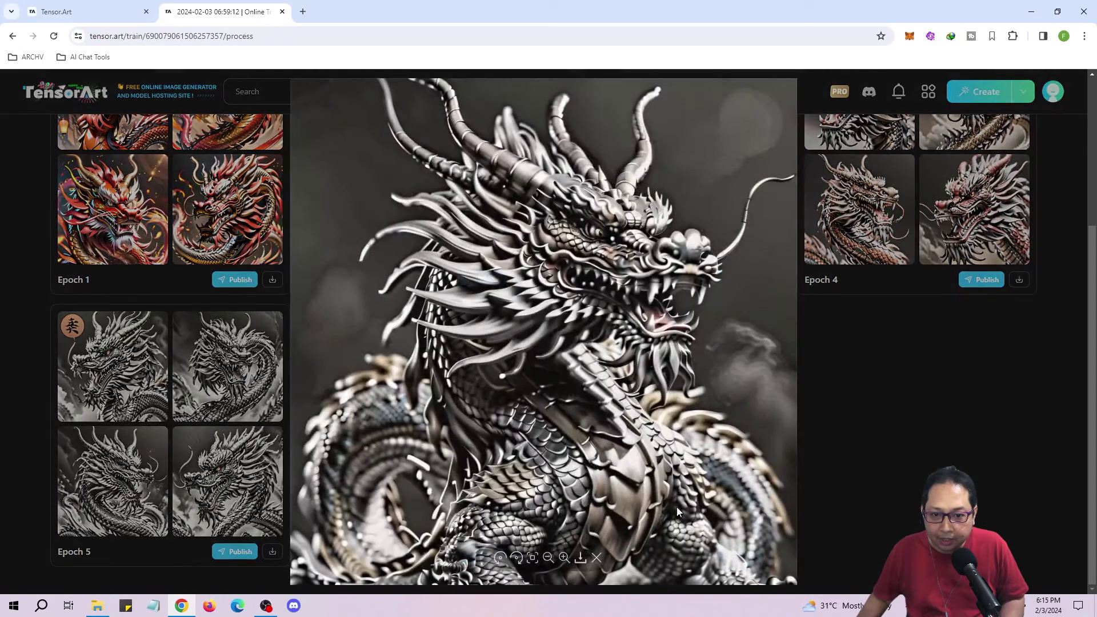
pyautogui.click(851, 454)
pyautogui.click(493, 259)
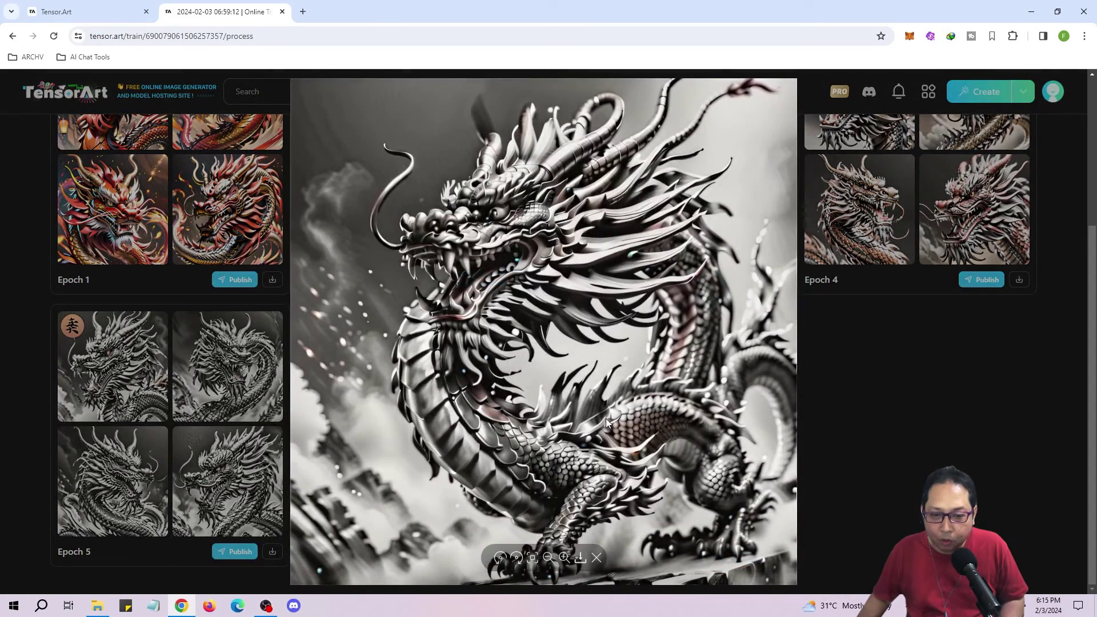
pyautogui.click(914, 404)
# - Go through all four Epoch 1 sample images enlarged again to compare them with the final epoch
pyautogui.scroll(2, 448, 250)
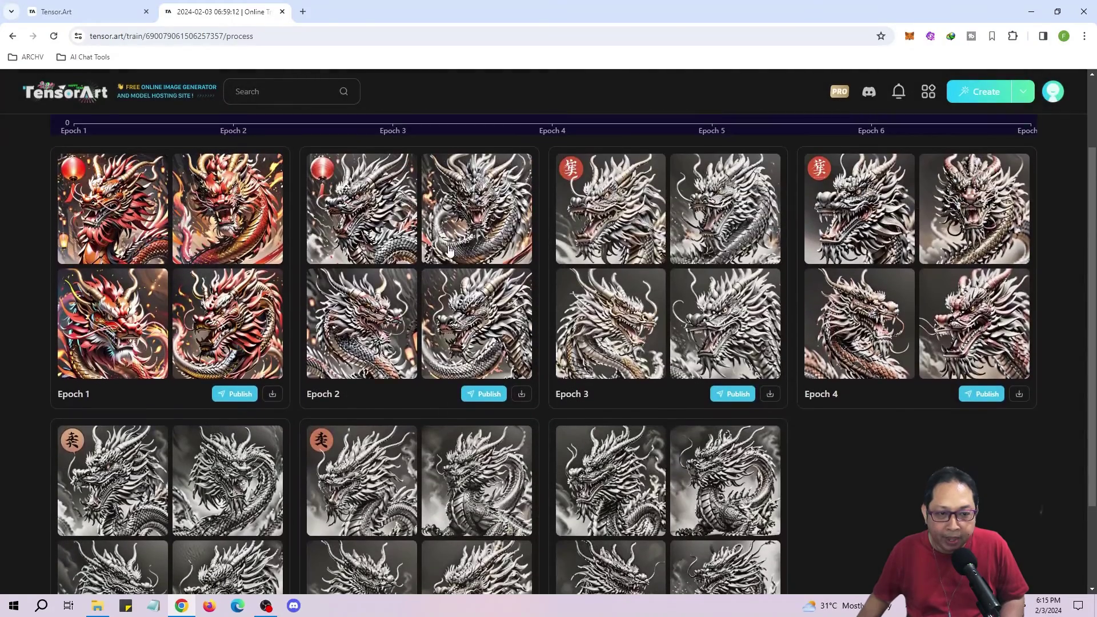
pyautogui.click(112, 223)
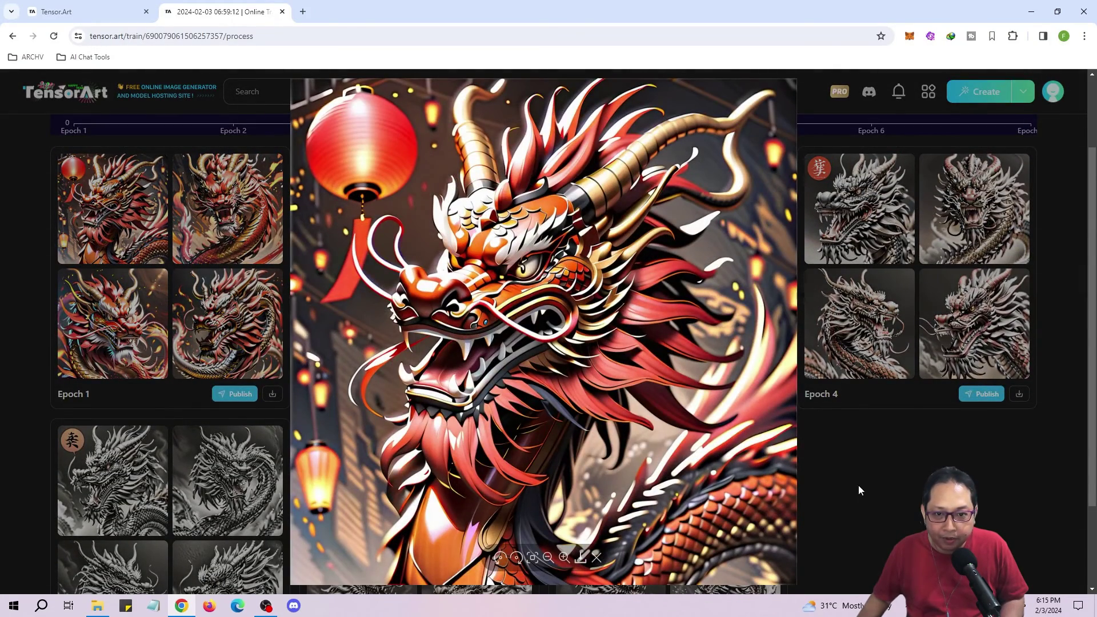
pyautogui.press('Right')
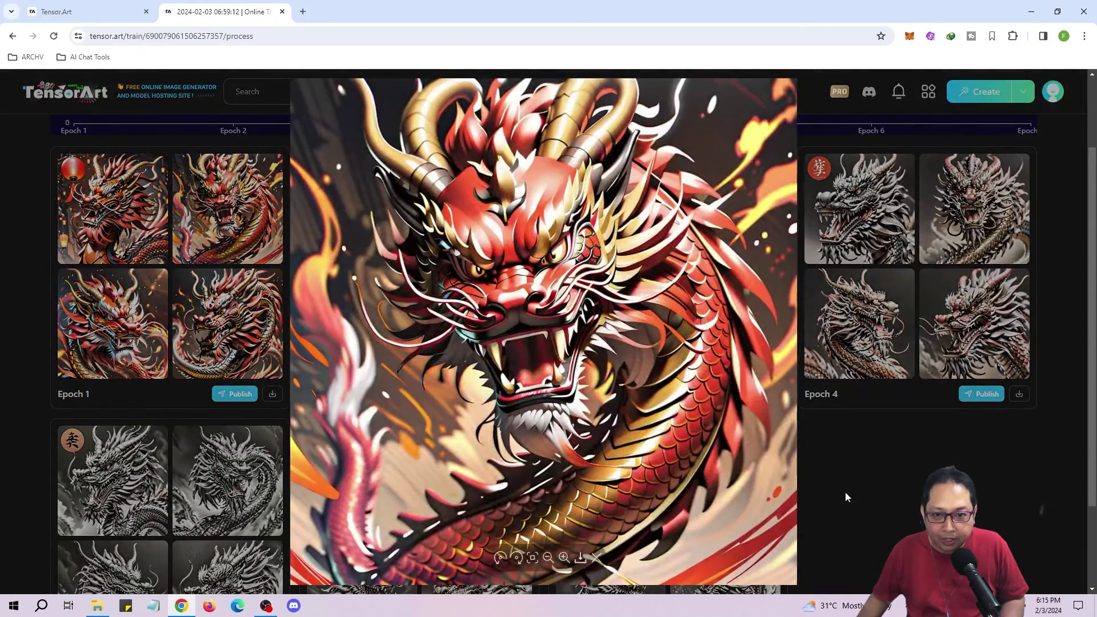
pyautogui.press('Right')
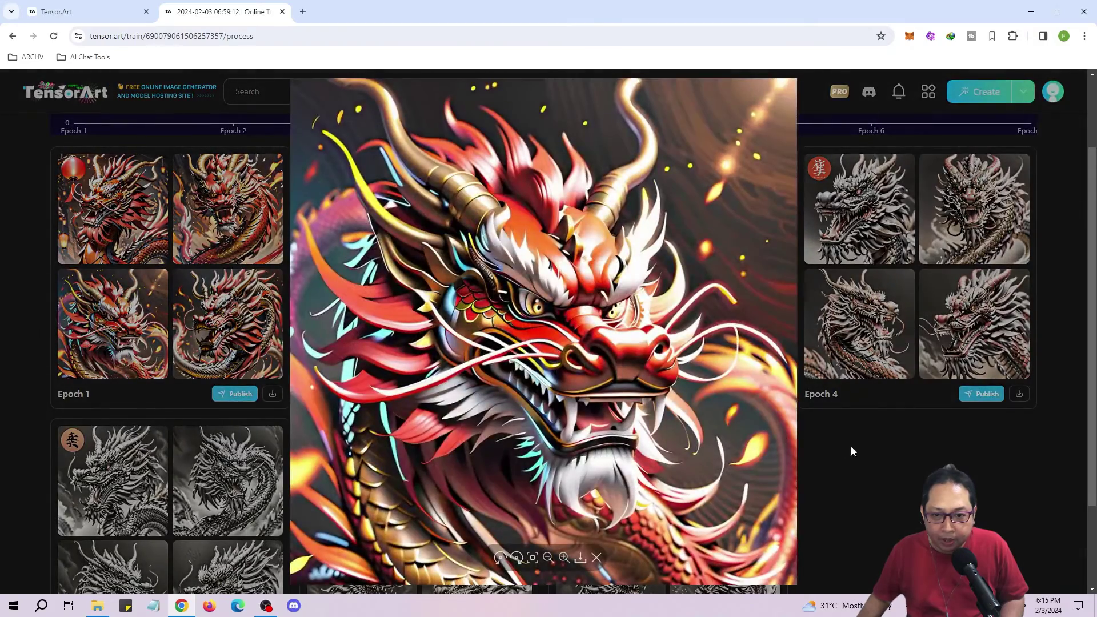
pyautogui.press('Right')
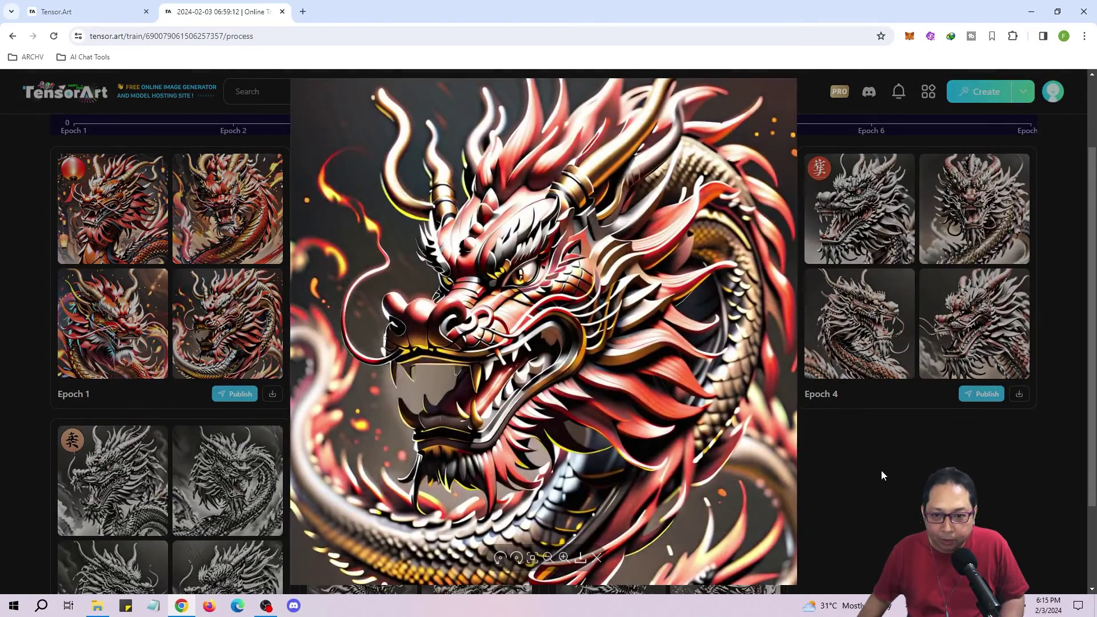
pyautogui.press('Escape')
# - Start publishing the Epoch 7 model by creating a new LoRA project named "Ferocious Black Dragon"
pyautogui.scroll(-2, 889, 451)
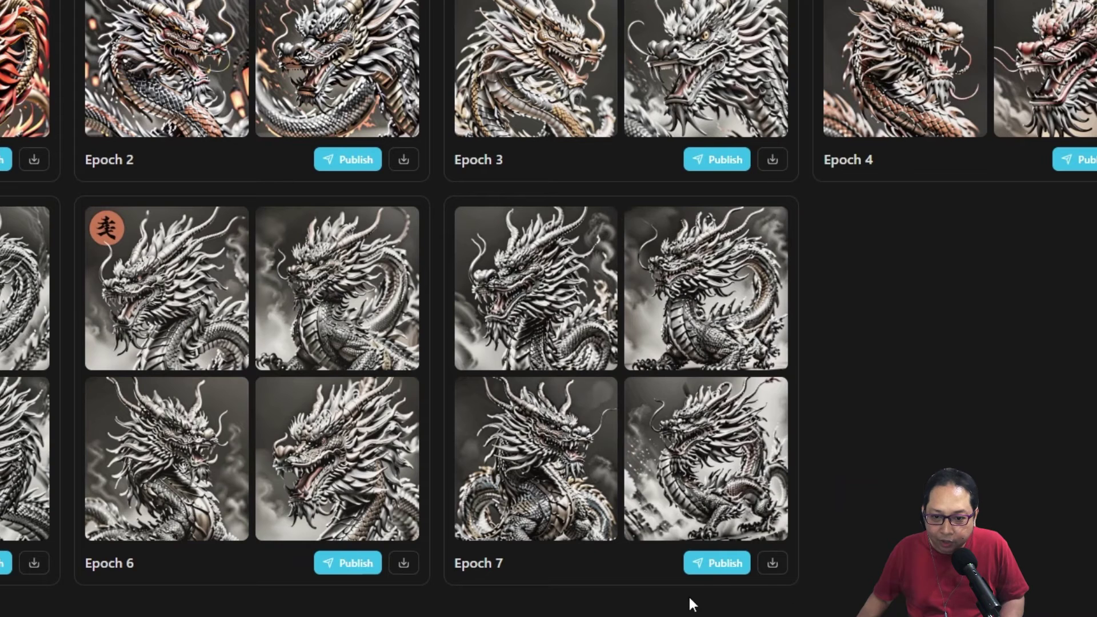
pyautogui.click(721, 569)
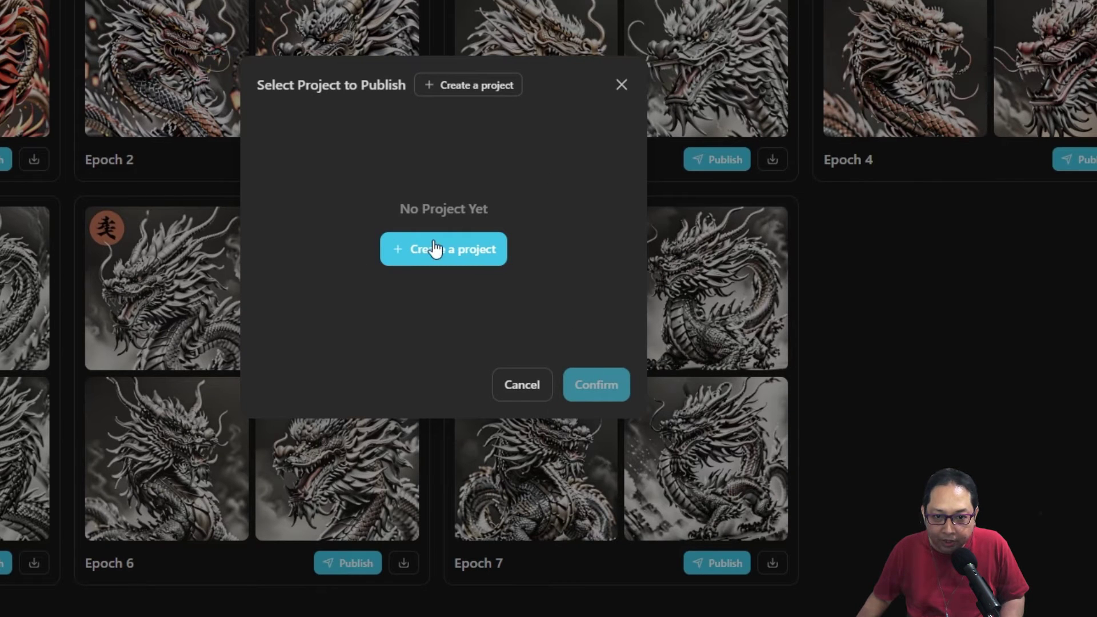
pyautogui.click(458, 258)
pyautogui.click(169, 54)
pyautogui.write('Ferocious Black Dragon')
pyautogui.click(320, 82)
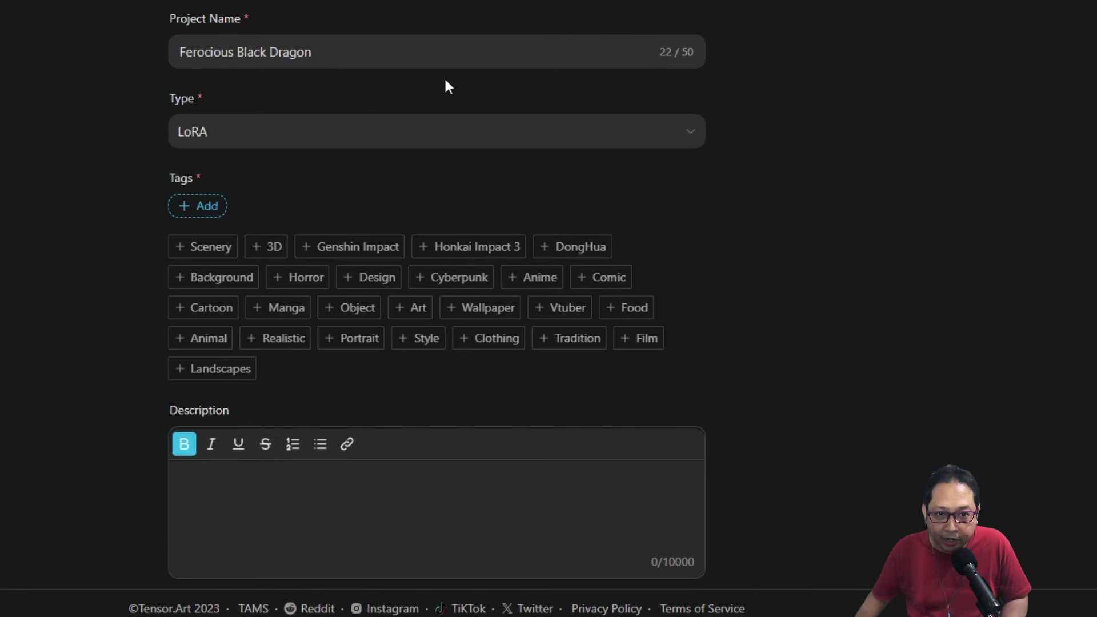
# - Enter "Black and White Ferocious Asian Dragon" in bold as the project description
pyautogui.scroll(-3, 811, 91)
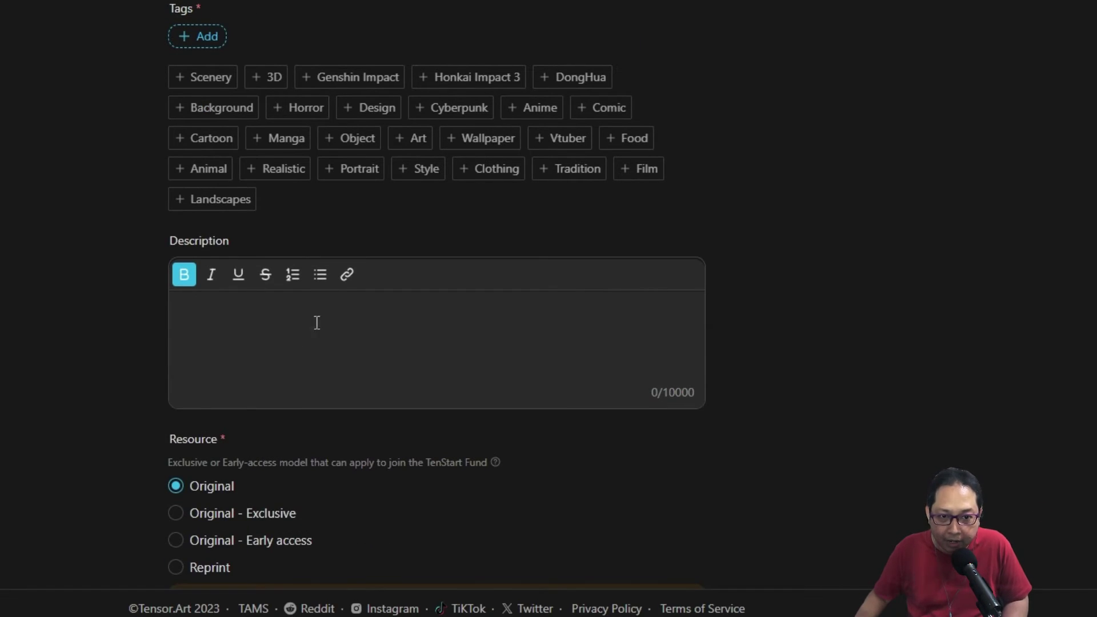
pyautogui.write('B')
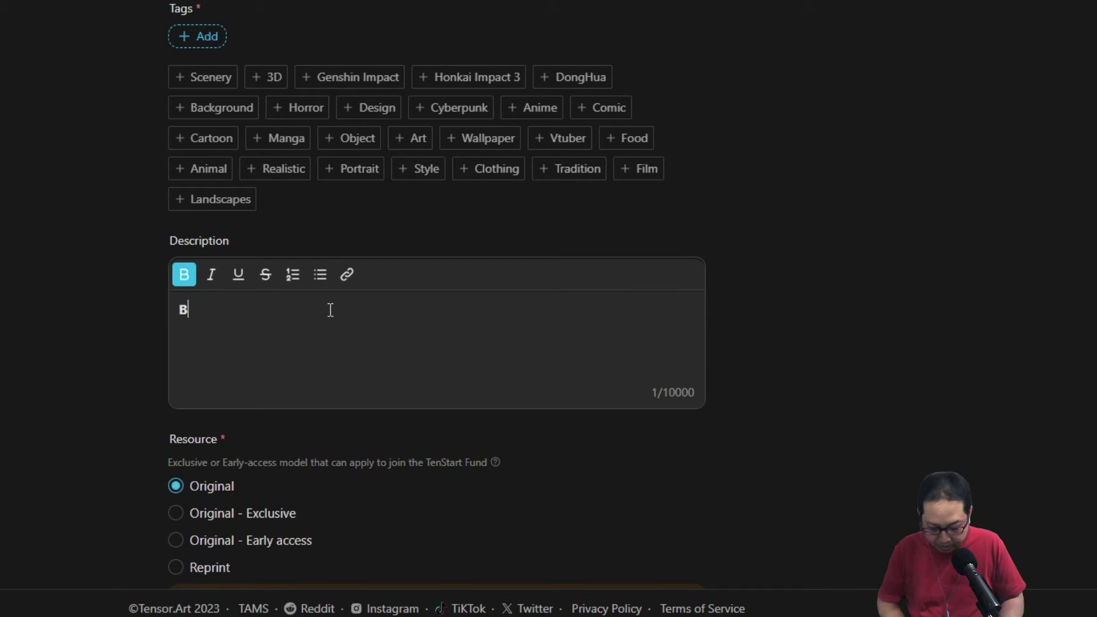
pyautogui.write('lack and Whi')
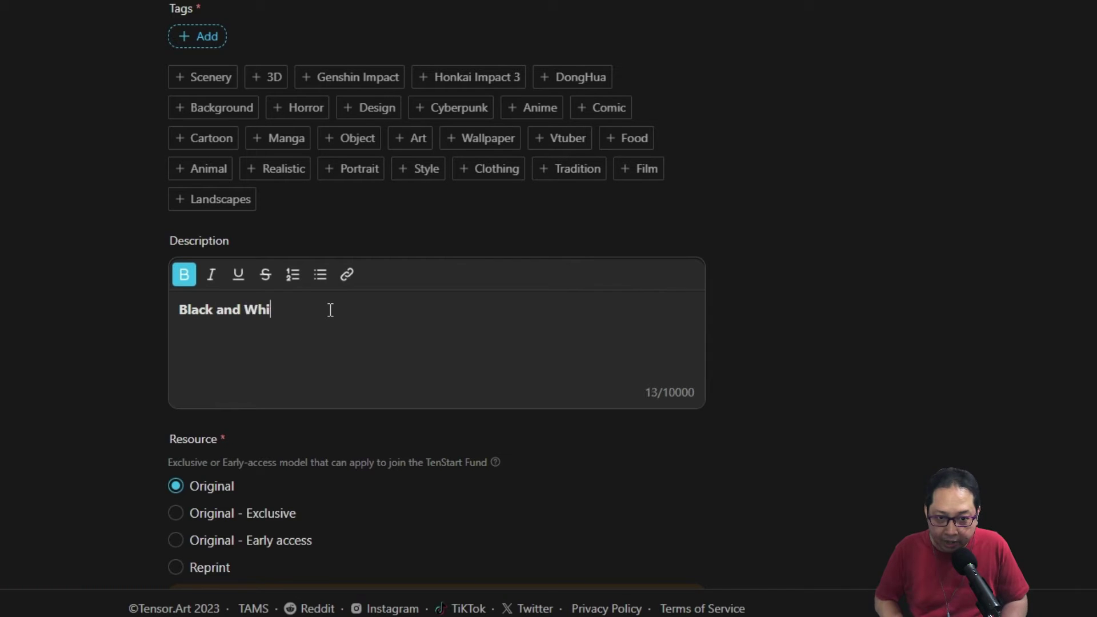
pyautogui.write('te Ferocious ')
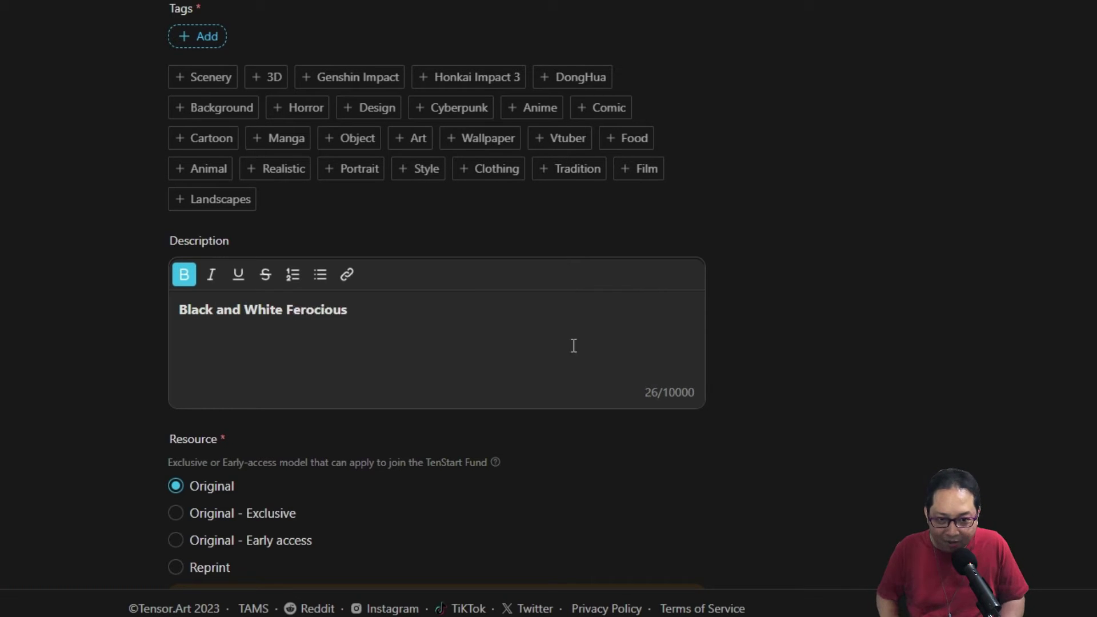
pyautogui.write('Asig')
pyautogui.press('BackSpace')
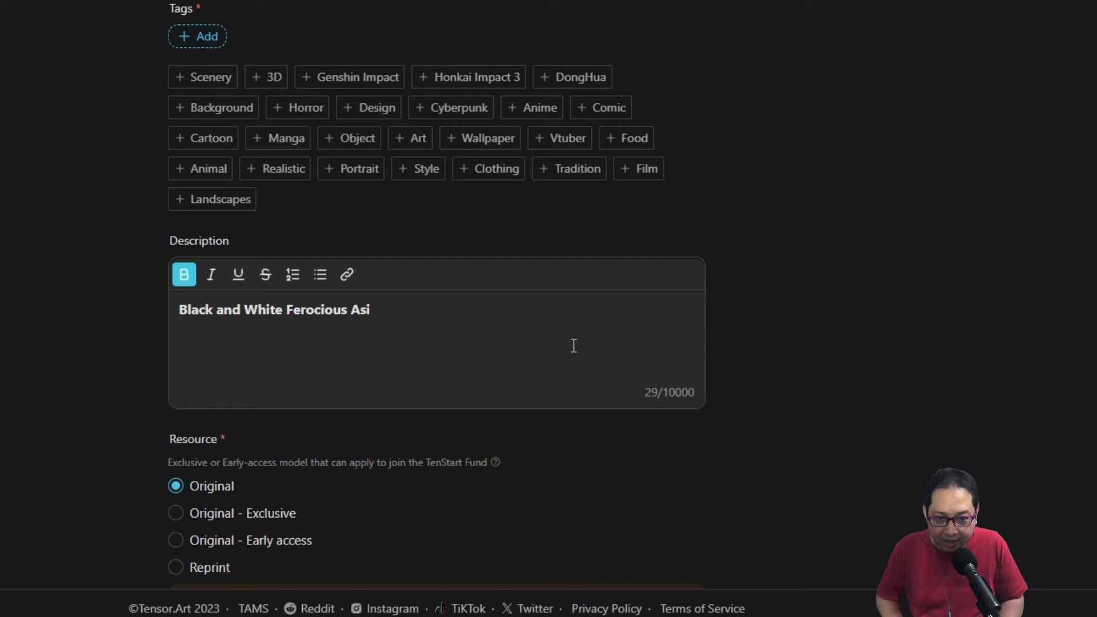
pyautogui.write('an Dragon')
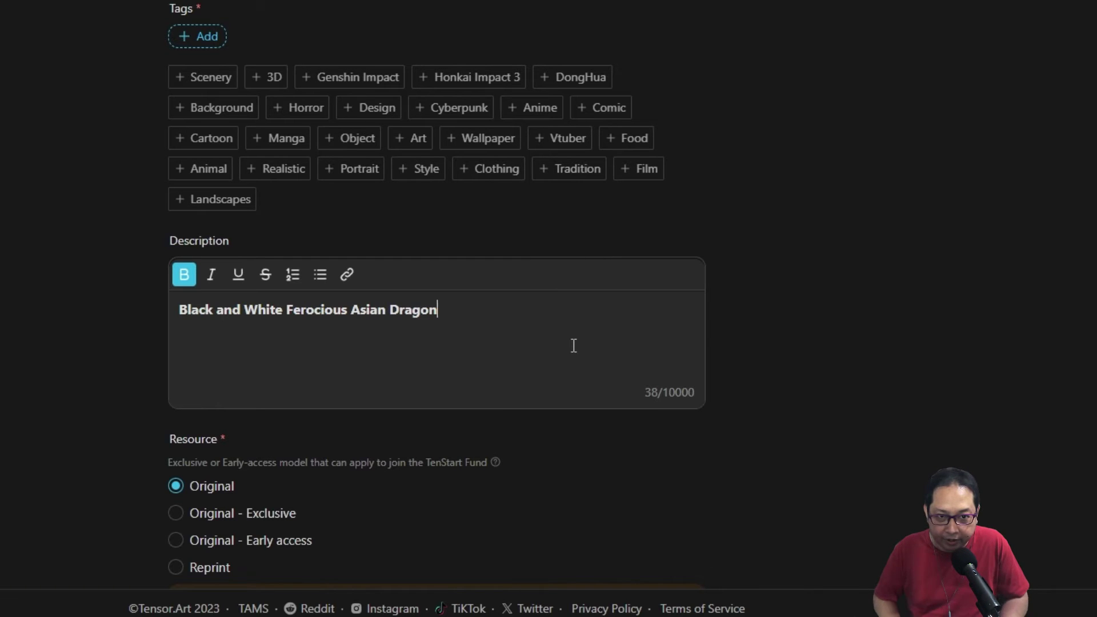
# - Add the tags dragon, eastern, Bnw and Monochrome to the project
pyautogui.click(170, 38)
pyautogui.write('dragon')
pyautogui.press('Return')
pyautogui.click(294, 40)
pyautogui.write('easter')
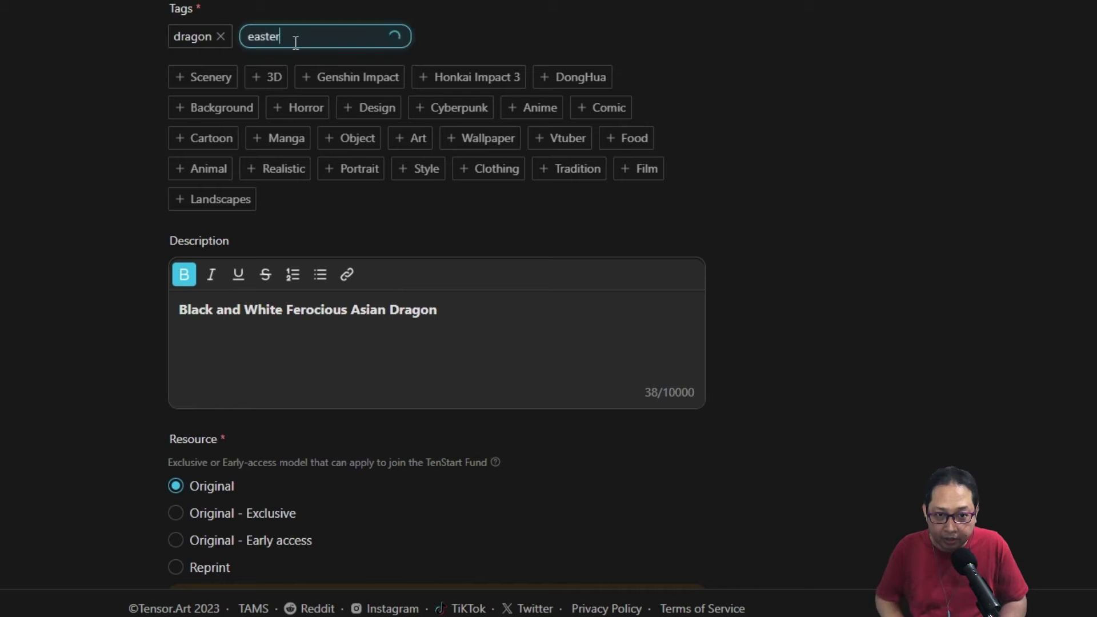
pyautogui.write('n')
pyautogui.press('Return')
pyautogui.click(343, 38)
pyautogui.write('Bnw')
pyautogui.press('Return')
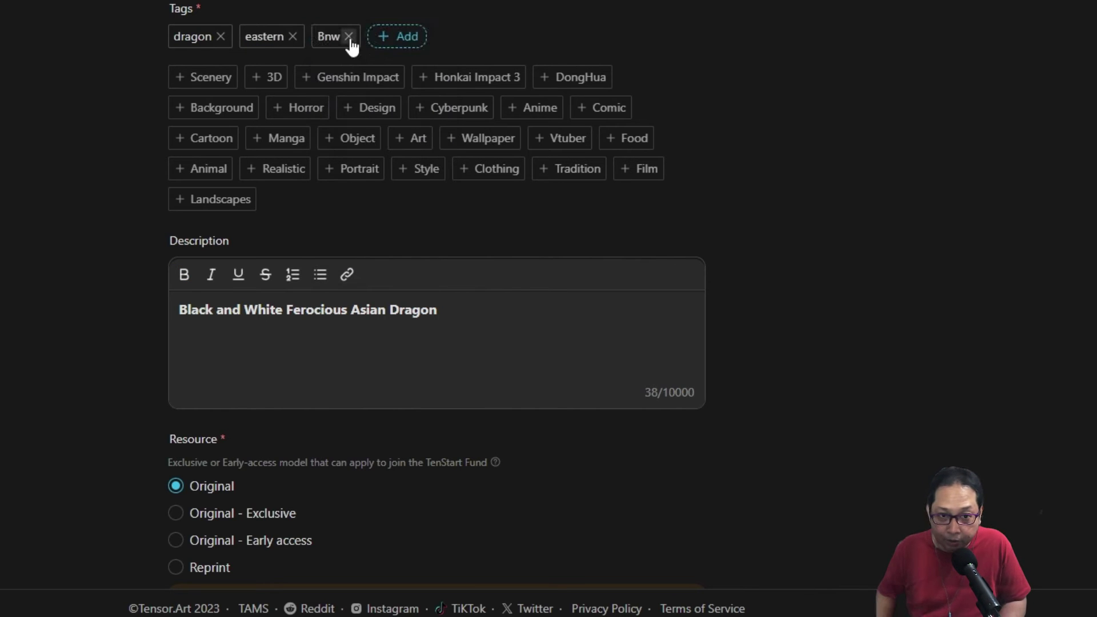
pyautogui.click(397, 38)
pyautogui.write('Monochrome')
pyautogui.press('Return')
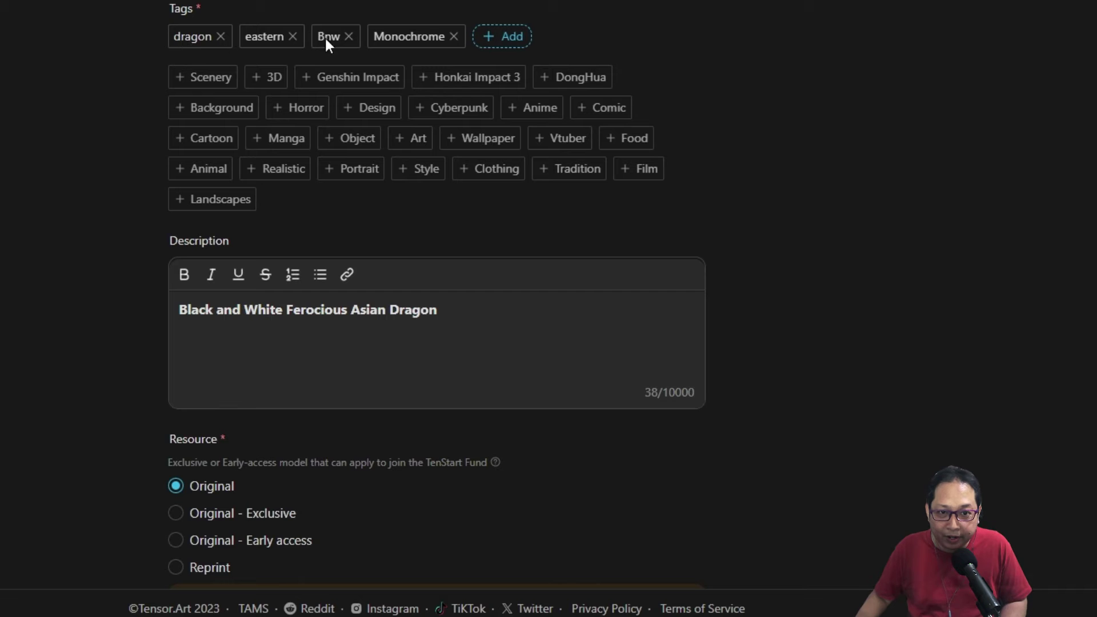
# - Set the project's resource type to Original - Exclusive
pyautogui.scroll(-3, 97, 215)
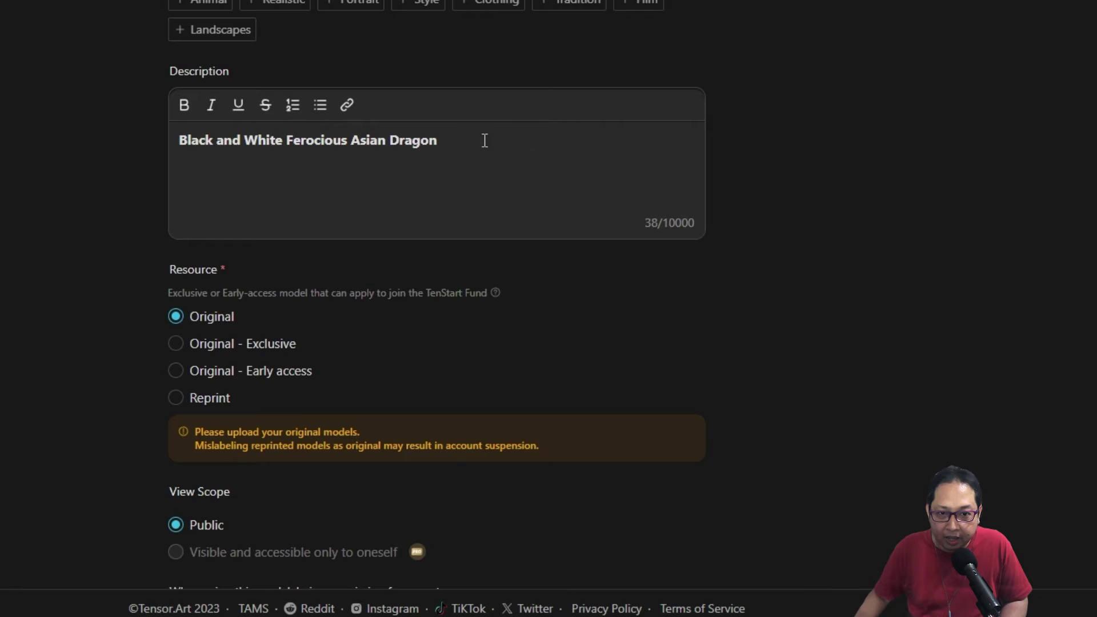
pyautogui.scroll(-2, 483, 136)
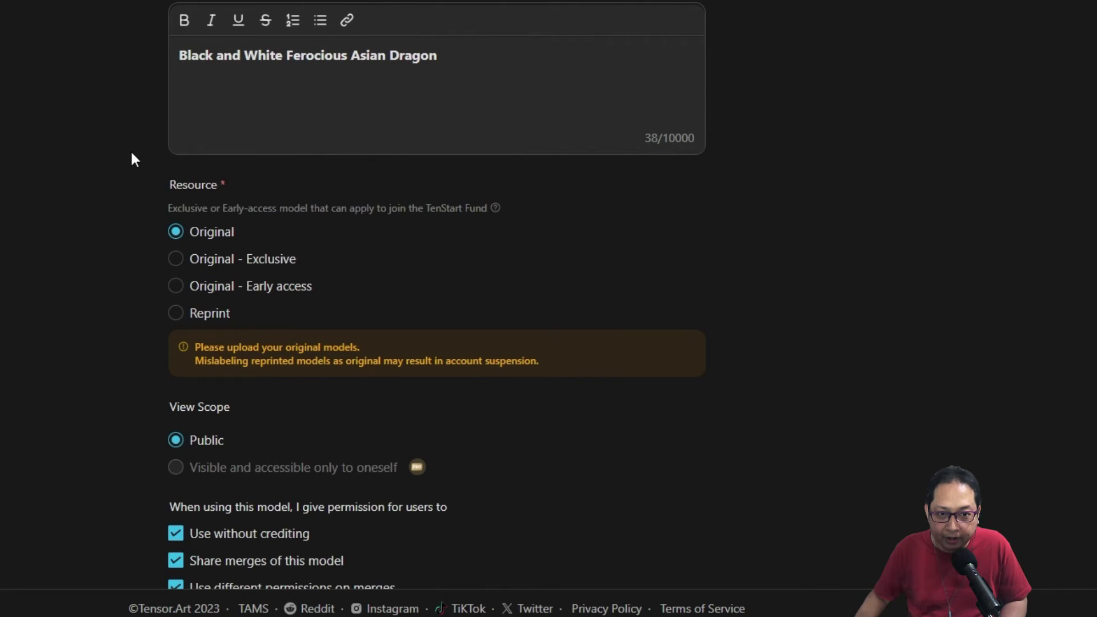
pyautogui.scroll(-2, 134, 151)
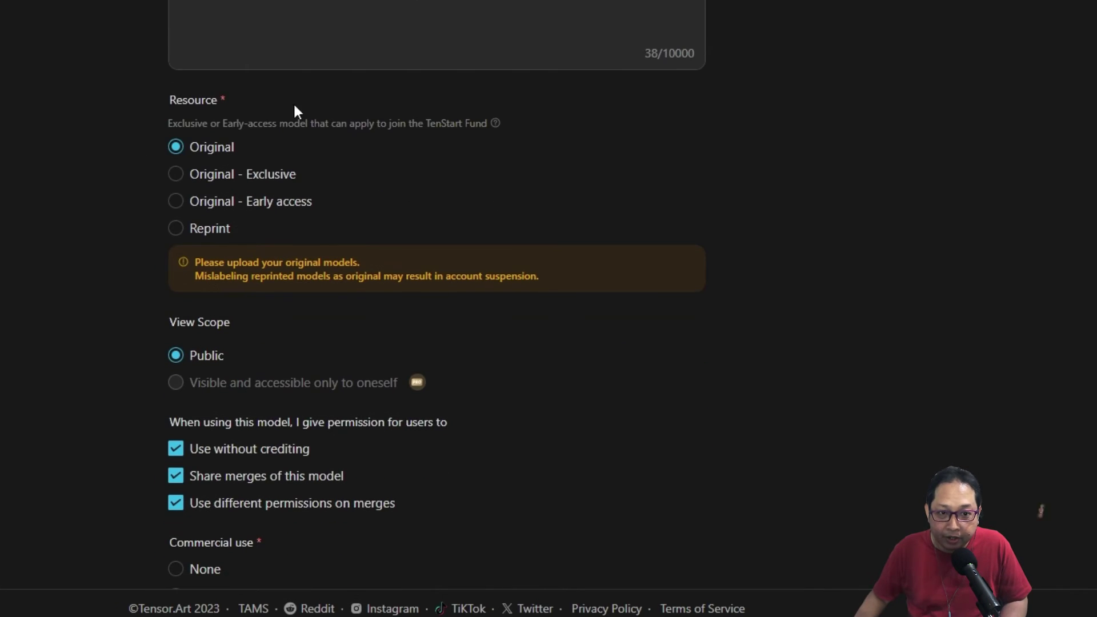
pyautogui.click(176, 174)
# - Set commercial use to "Use on generation services", review the project details and create the project
pyautogui.scroll(-3, 98, 173)
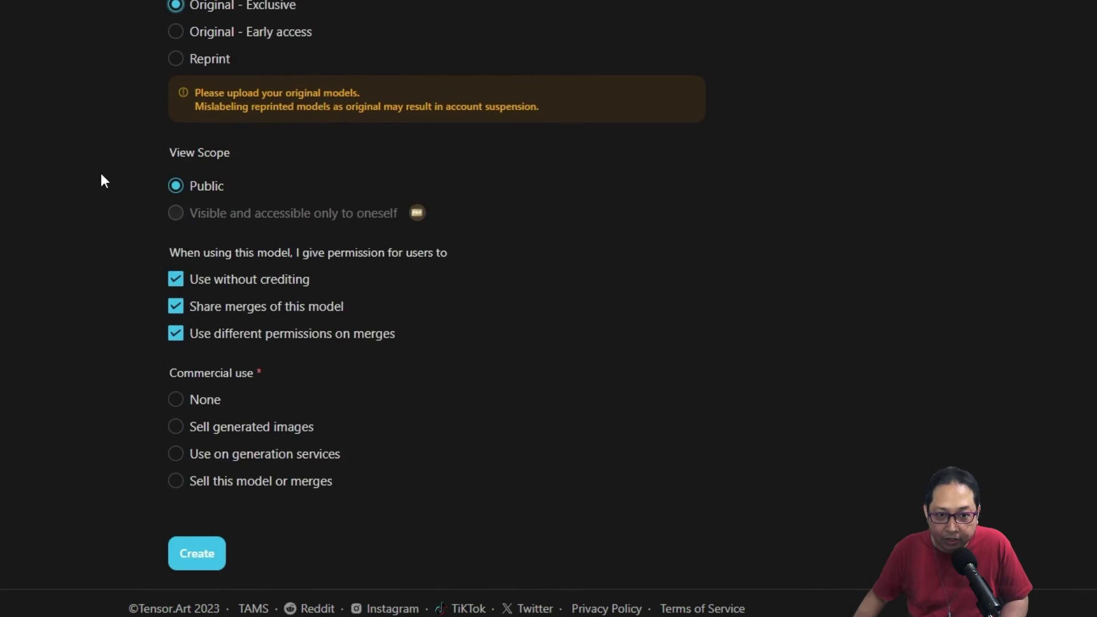
pyautogui.scroll(10, 100, 170)
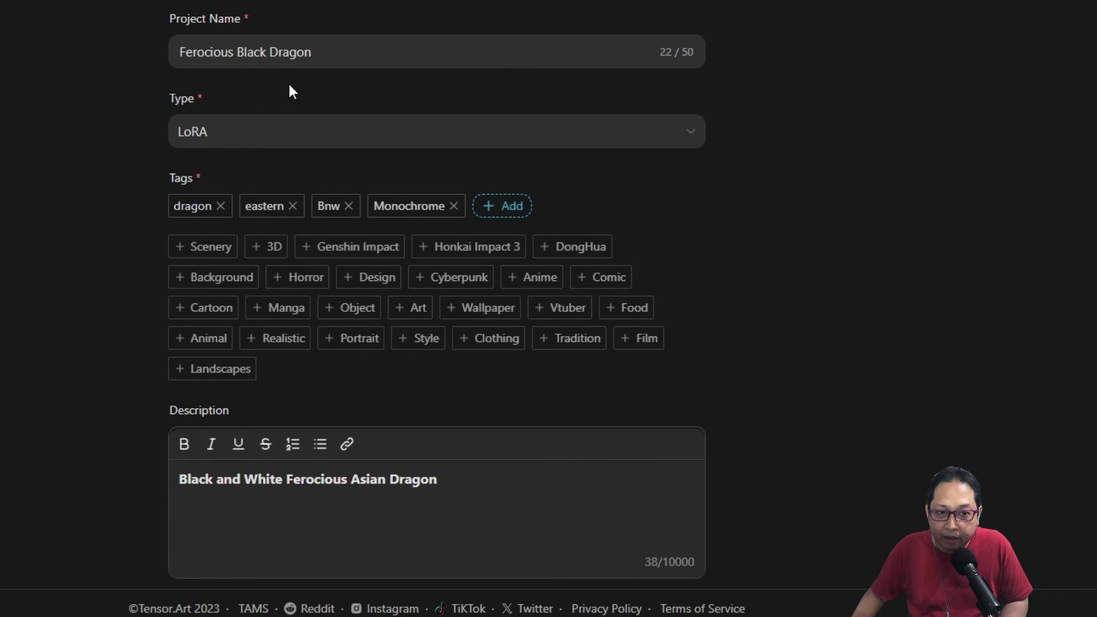
pyautogui.scroll(-4, 728, 117)
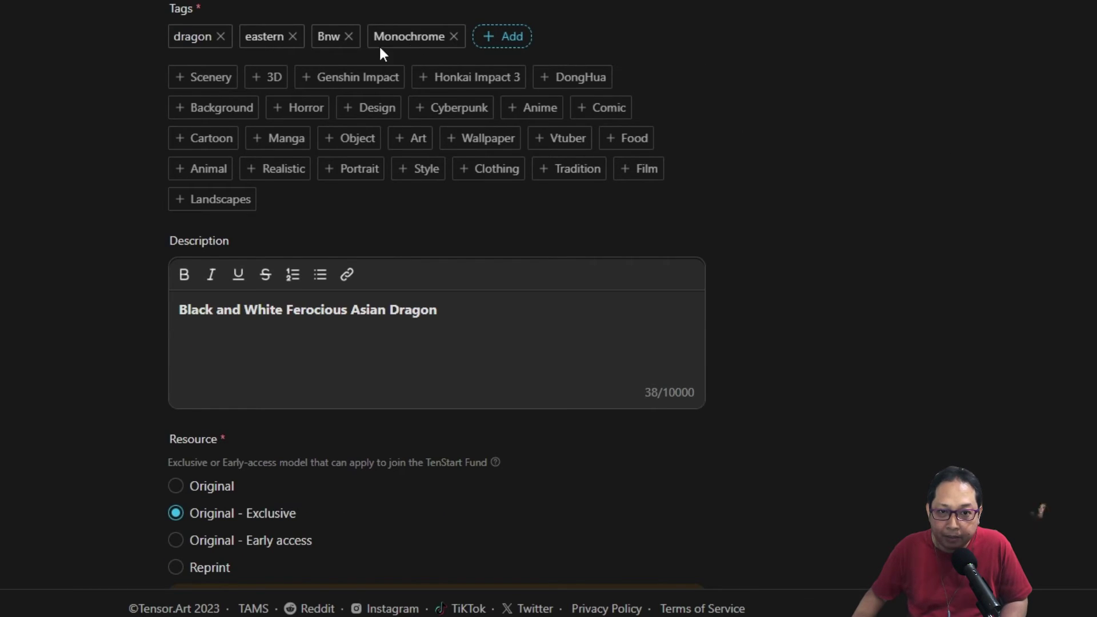
pyautogui.scroll(-8, 946, 147)
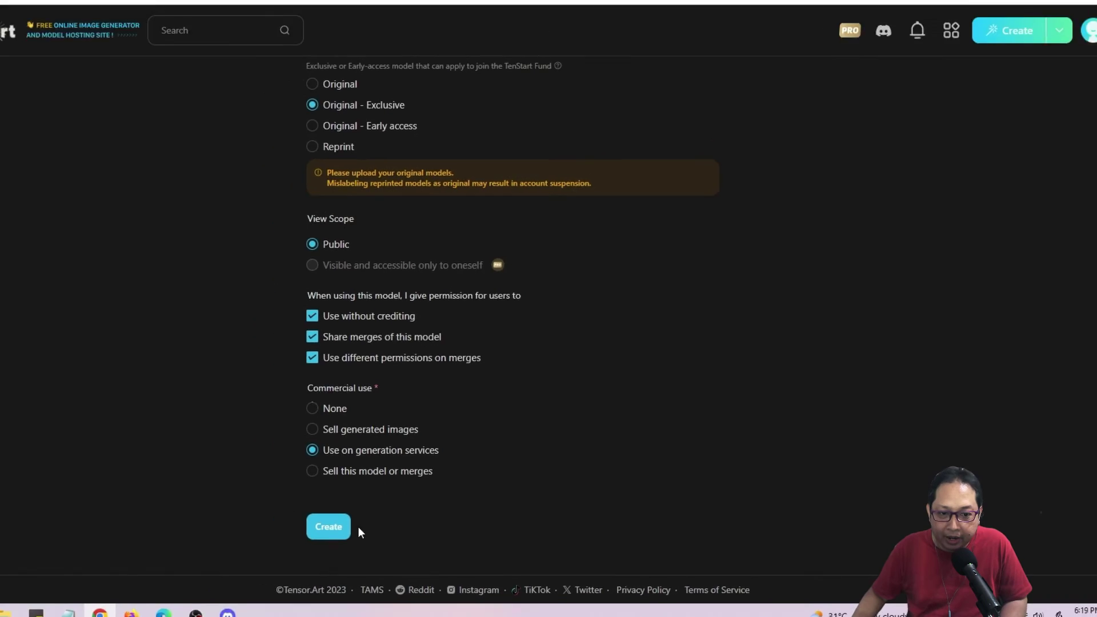
pyautogui.click(331, 526)
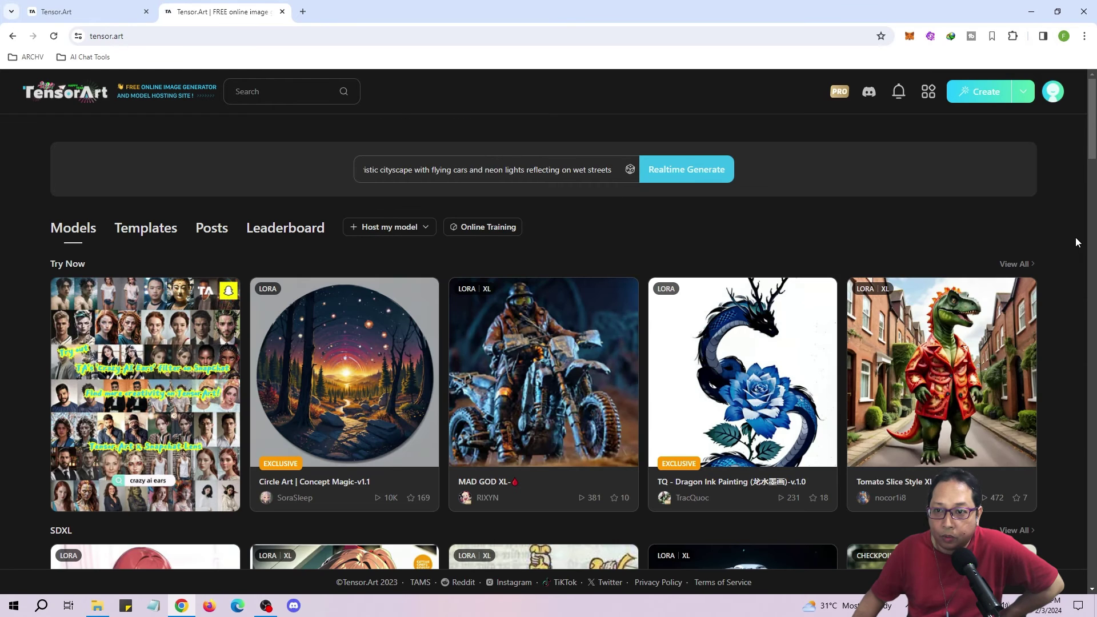
# - Reopen the completed training from the training history and choose the Ferocious Black Dragon project for publishing Epoch 7
pyautogui.moveTo(1056, 94)
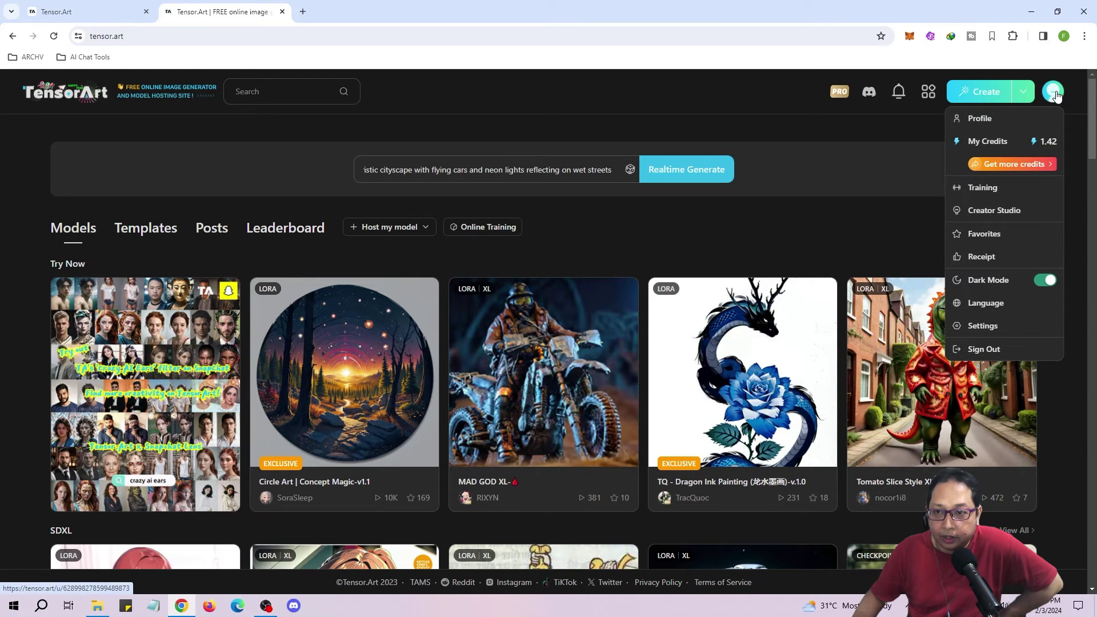
pyautogui.click(984, 188)
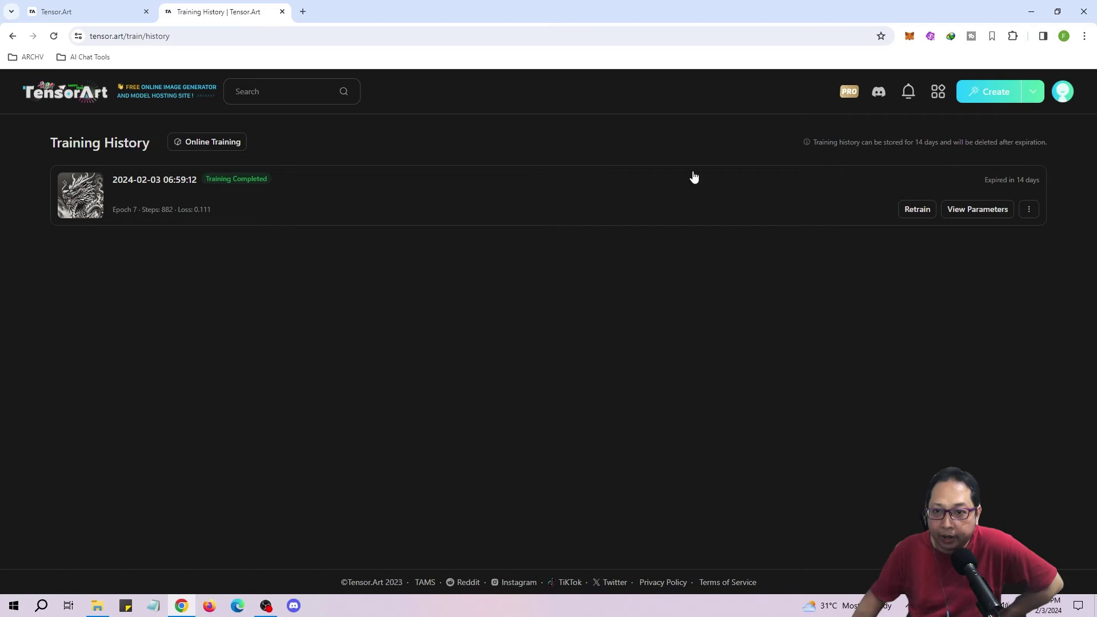
pyautogui.click(854, 186)
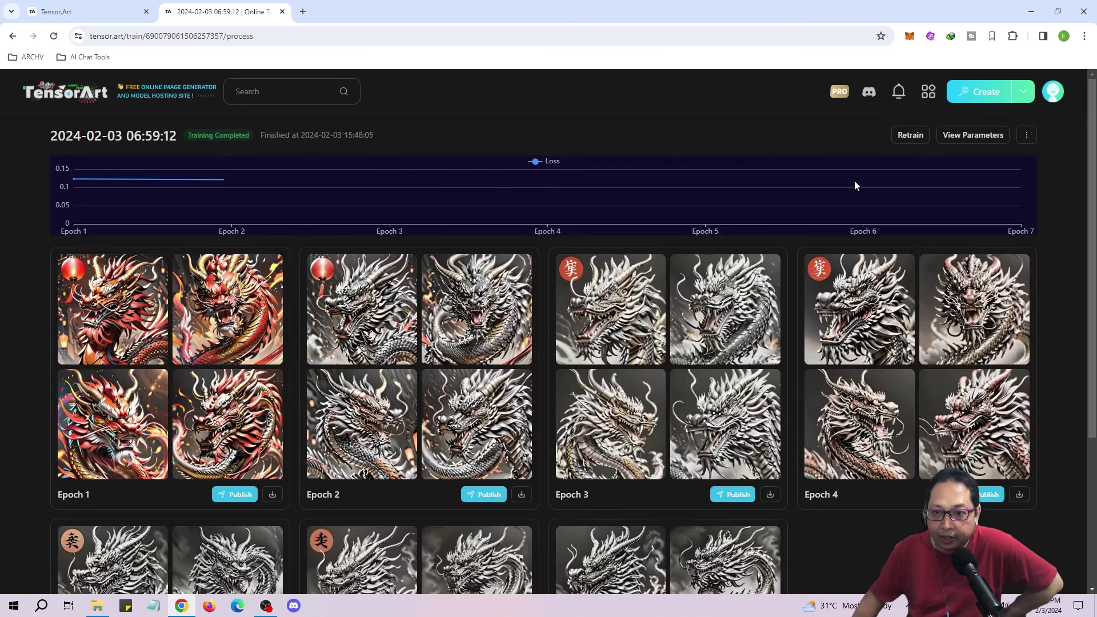
pyautogui.scroll(-3, 1060, 265)
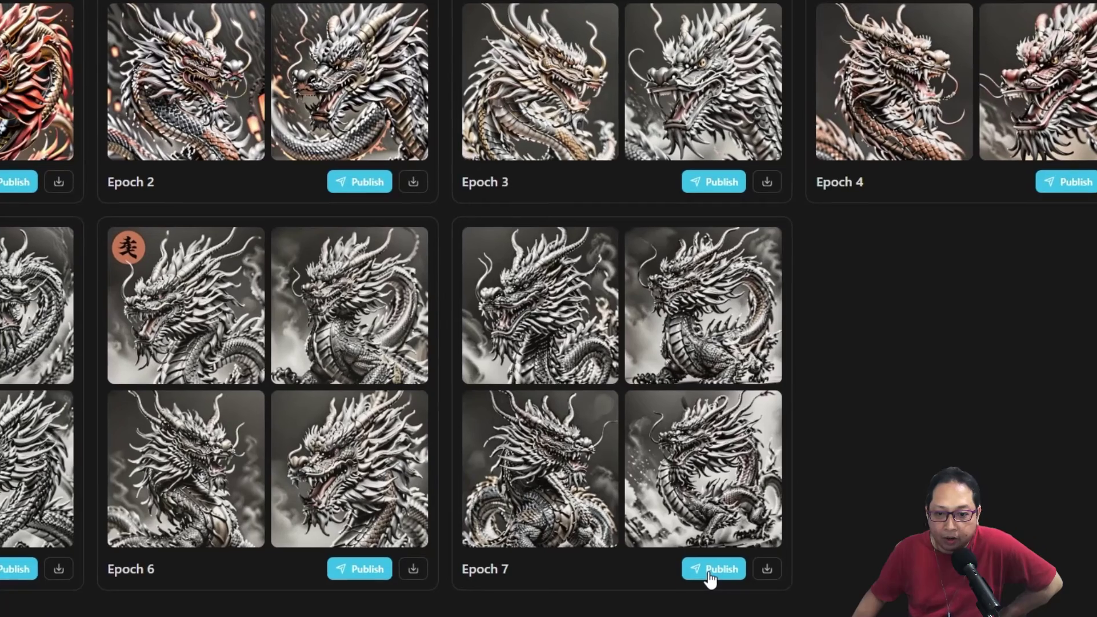
pyautogui.click(710, 578)
pyautogui.click(280, 192)
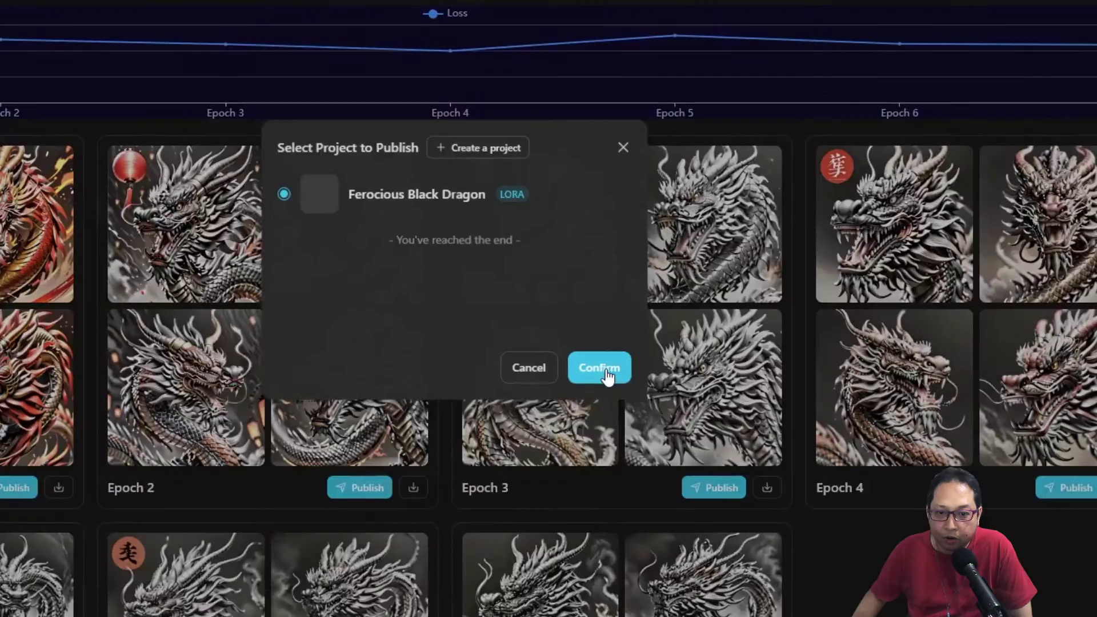
pyautogui.click(605, 370)
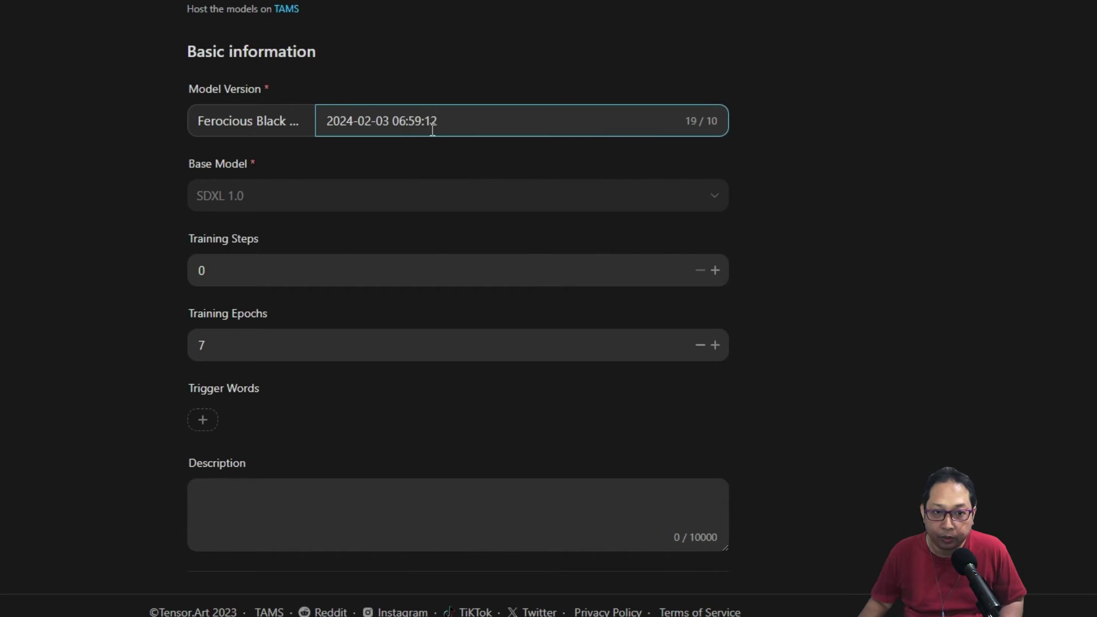
# - Add the trigger words black and white dragon, bnw dragon, monochrome dragon, greyscale dragon, asian dragon, eastern dragon and chinese dragon to the model version
pyautogui.scroll(-1, 779, 186)
pyautogui.scroll(-1, 117, 164)
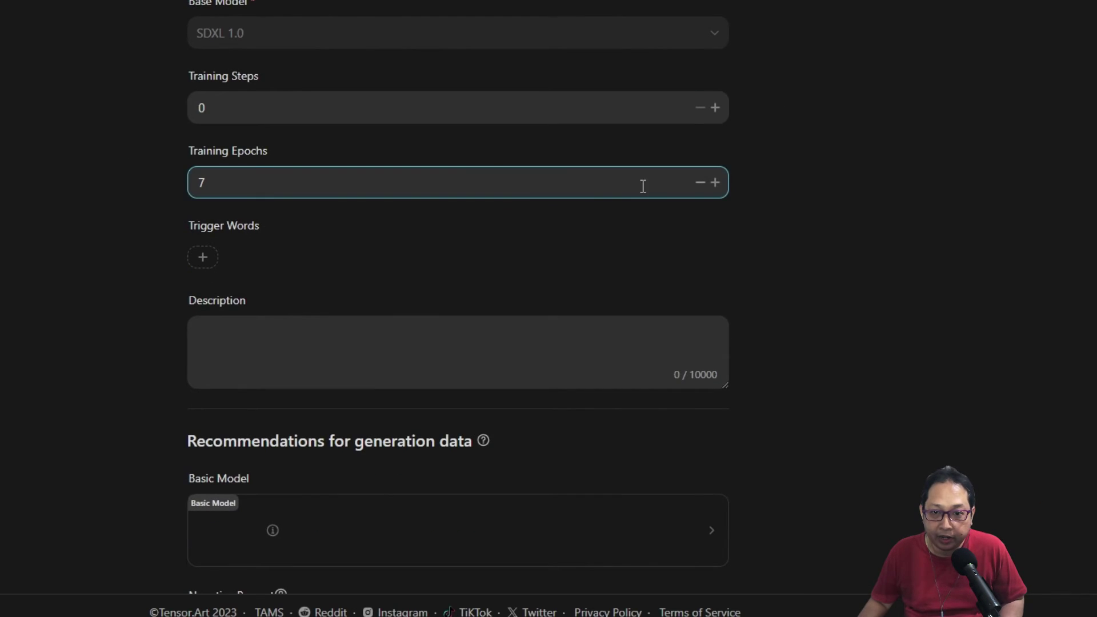
pyautogui.scroll(-1, 811, 182)
pyautogui.scroll(-1, 343, 183)
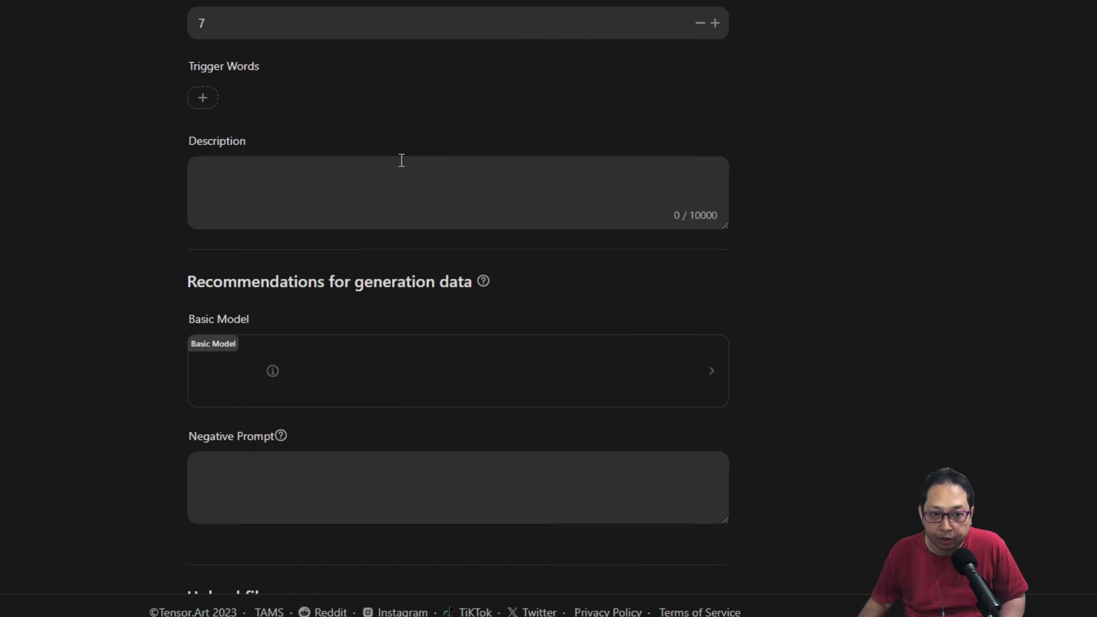
pyautogui.click(202, 94)
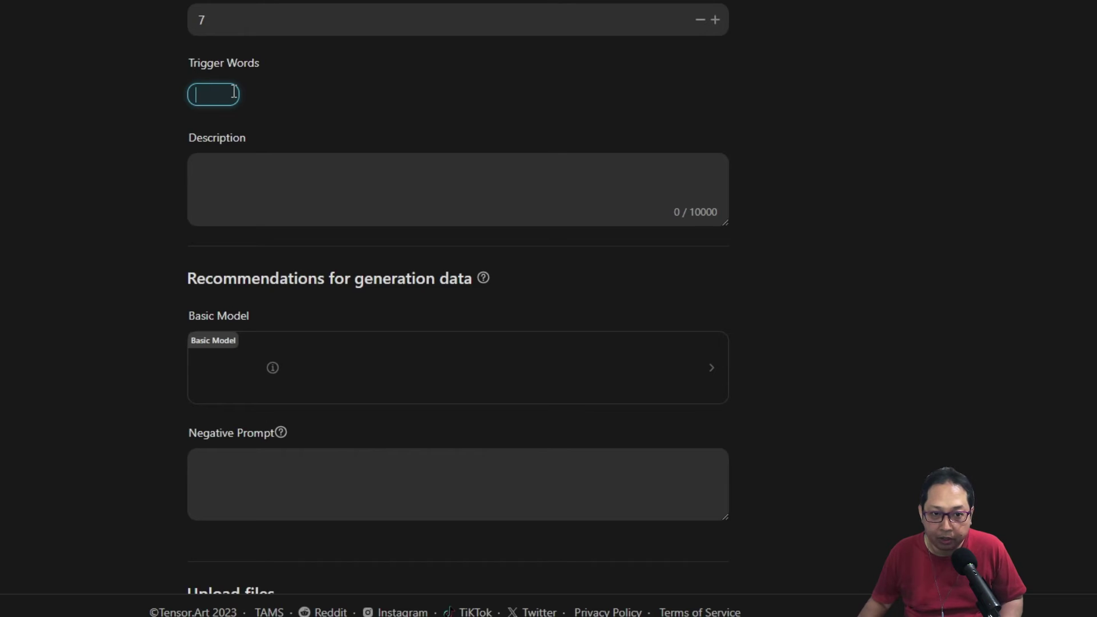
pyautogui.write('black and white dragon')
pyautogui.press('Return')
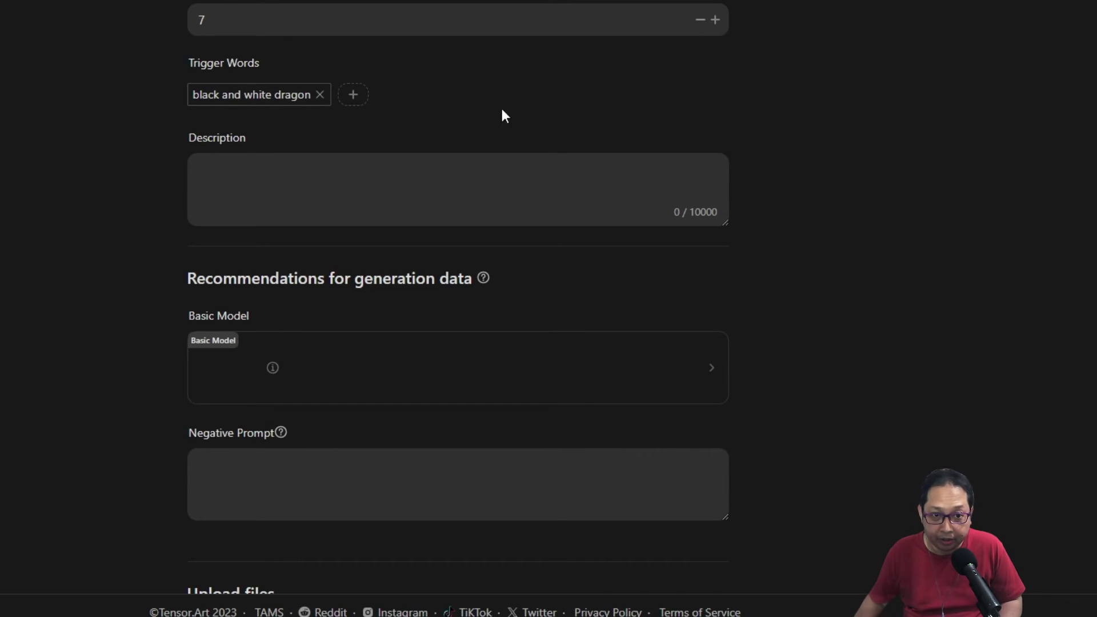
pyautogui.click(354, 95)
pyautogui.write('bnw dragon')
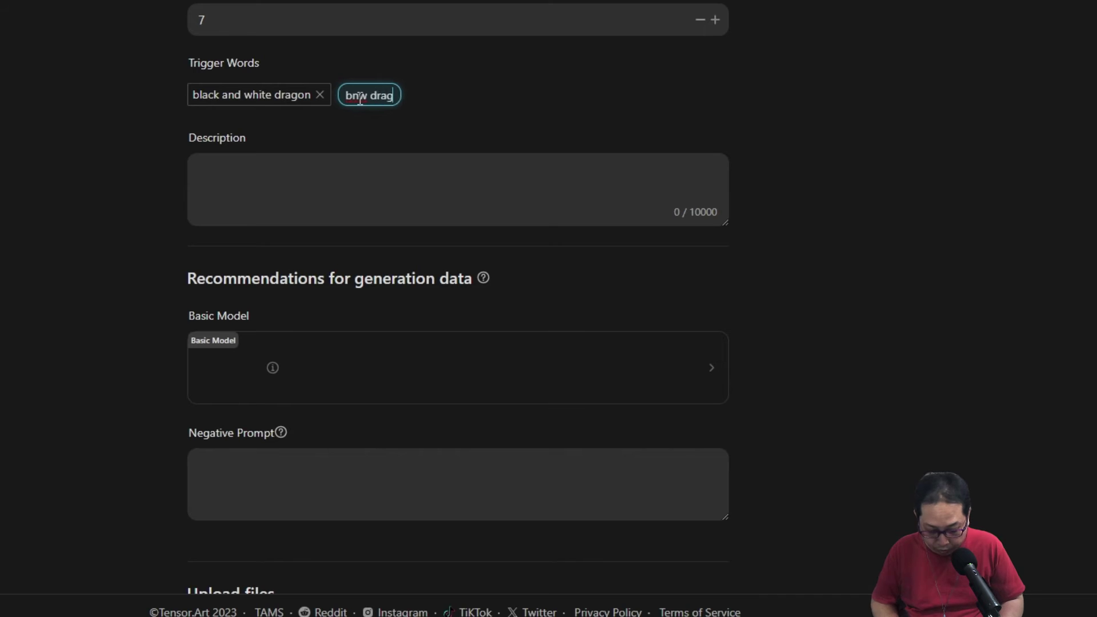
pyautogui.press('Return')
pyautogui.click(447, 94)
pyautogui.write('monochrome d')
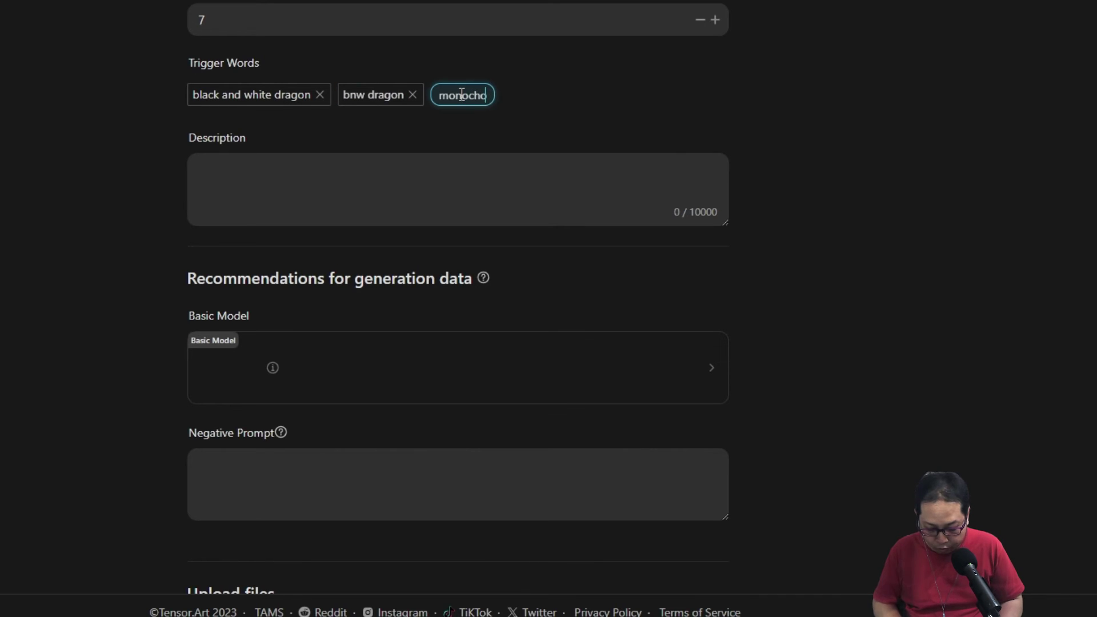
pyautogui.write('ragon')
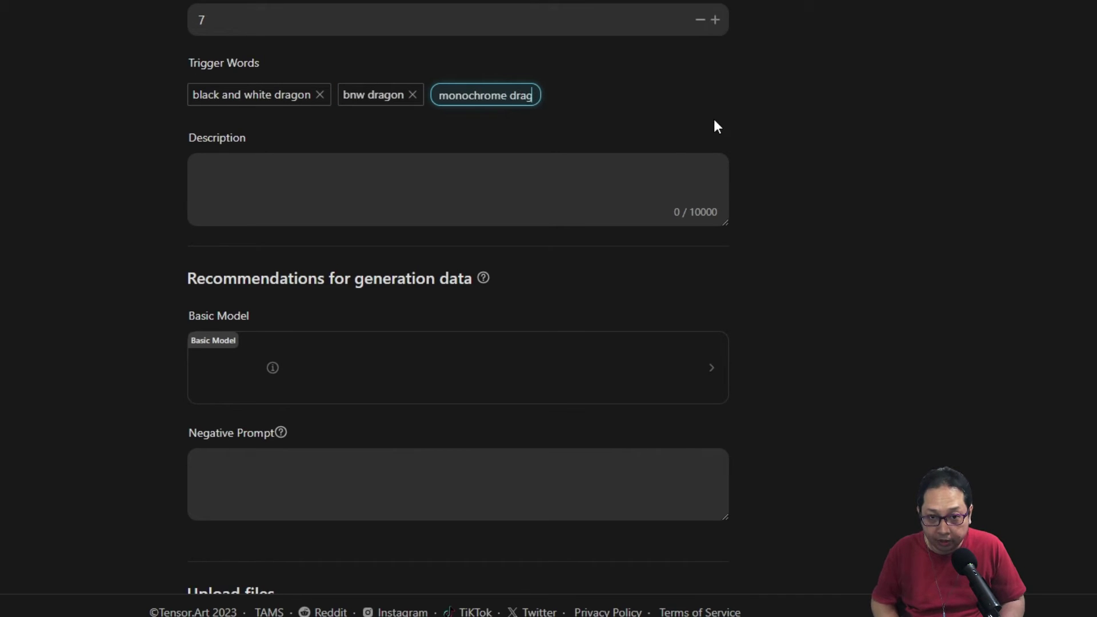
pyautogui.press('Return')
pyautogui.click(596, 96)
pyautogui.write('greyscale dragon')
pyautogui.press('Return')
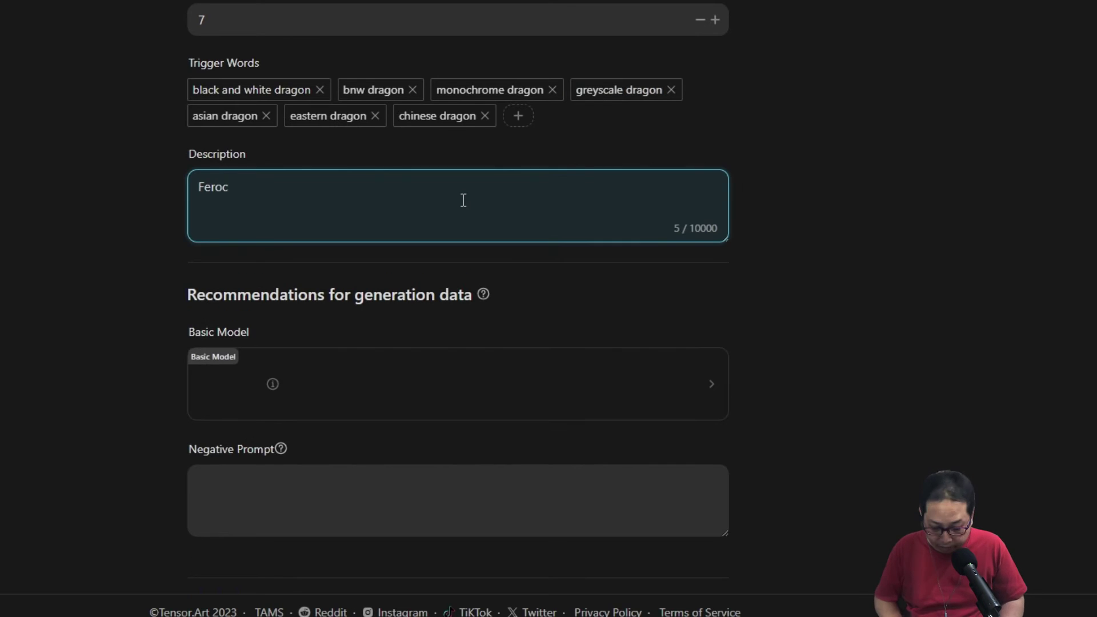
# - Complete the version description as "Ferocious Asian Black Dragon" and choose Stable Diffusion XL(SDXL)1.0 - Base as the recommended basic model
pyautogui.write('ious Asian Black Drag')
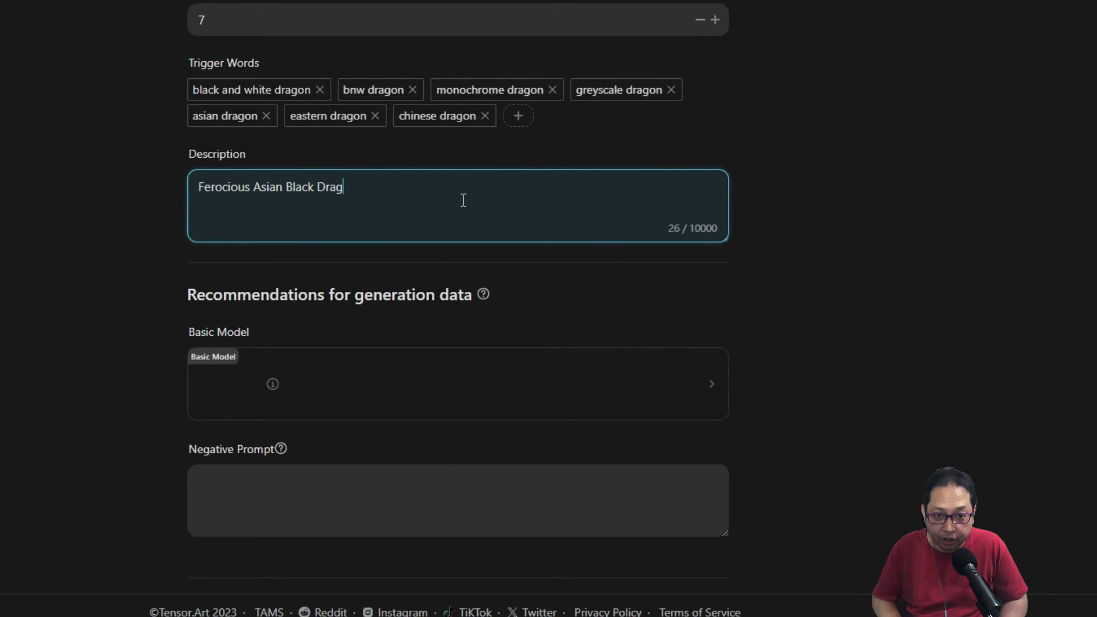
pyautogui.click(841, 236)
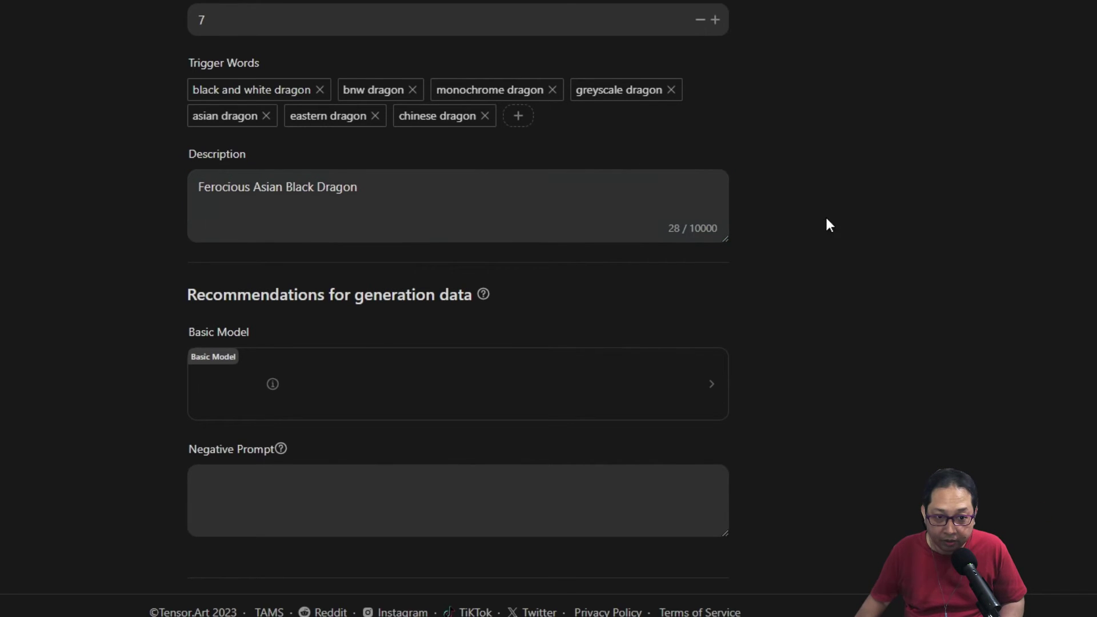
pyautogui.scroll(-3, 825, 215)
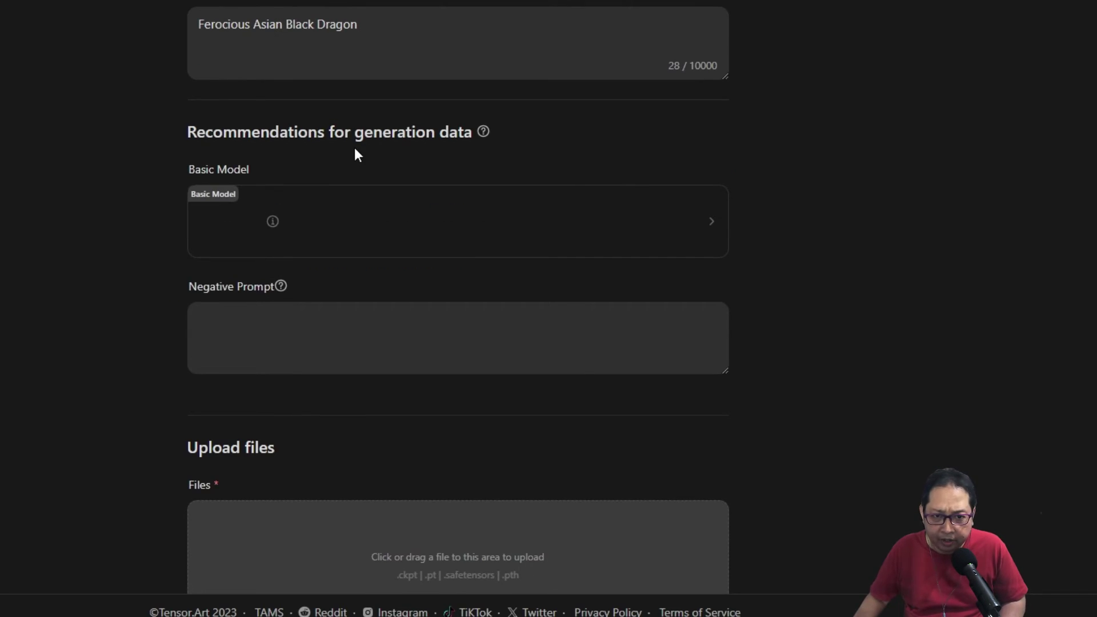
pyautogui.click(607, 226)
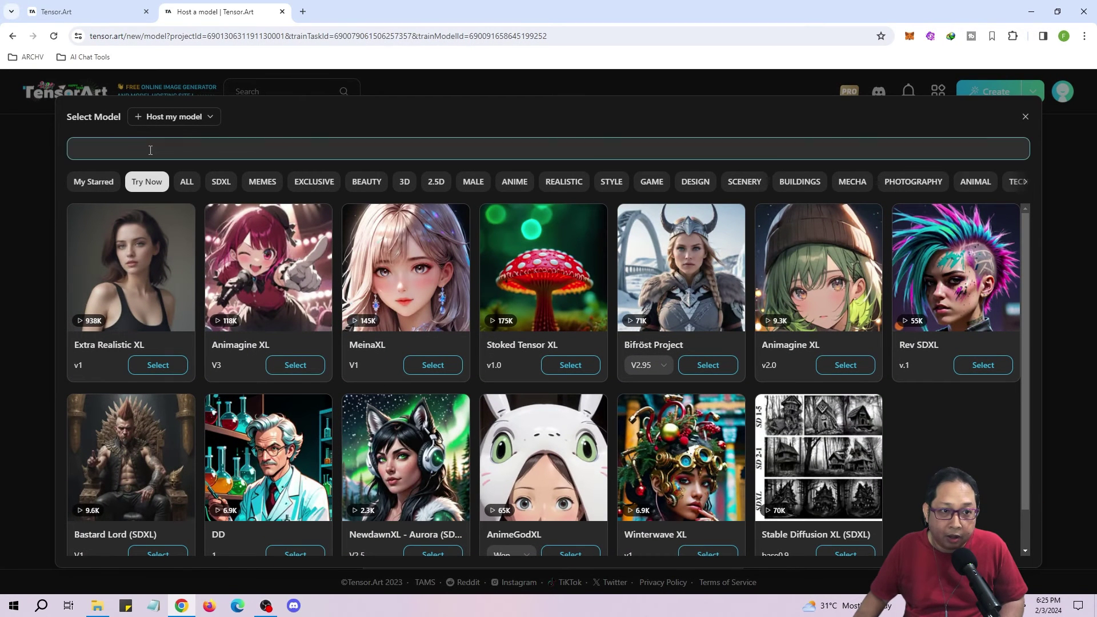
pyautogui.click(224, 185)
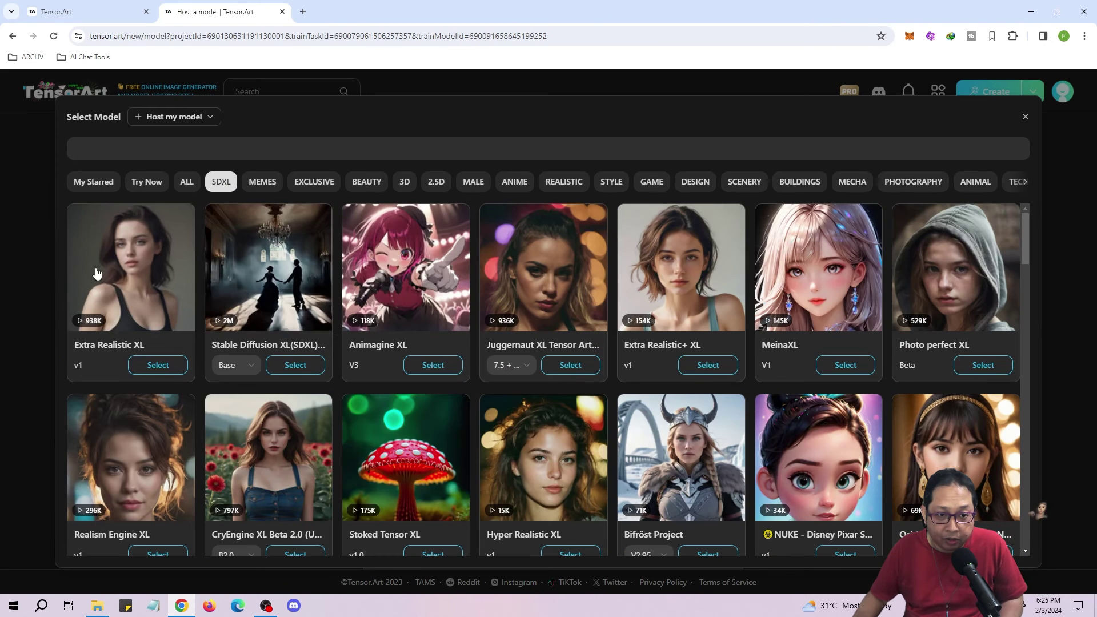
pyautogui.click(296, 365)
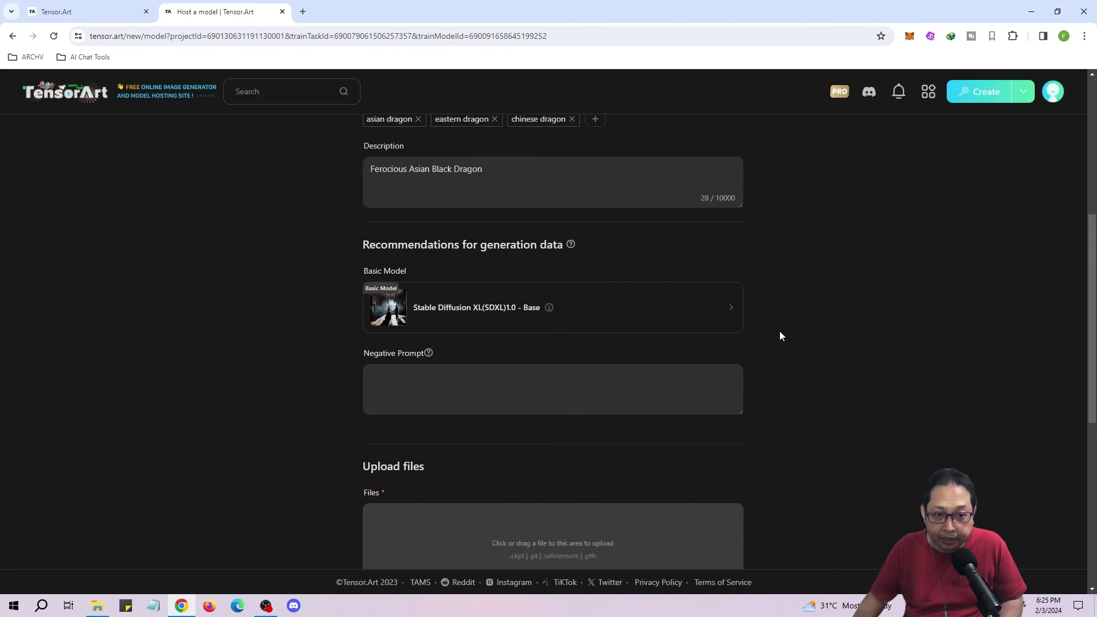
# - Check the file, showcase and download permission settings, publish the model with free download and look over its page
pyautogui.scroll(-1, 828, 302)
pyautogui.scroll(-2, 829, 296)
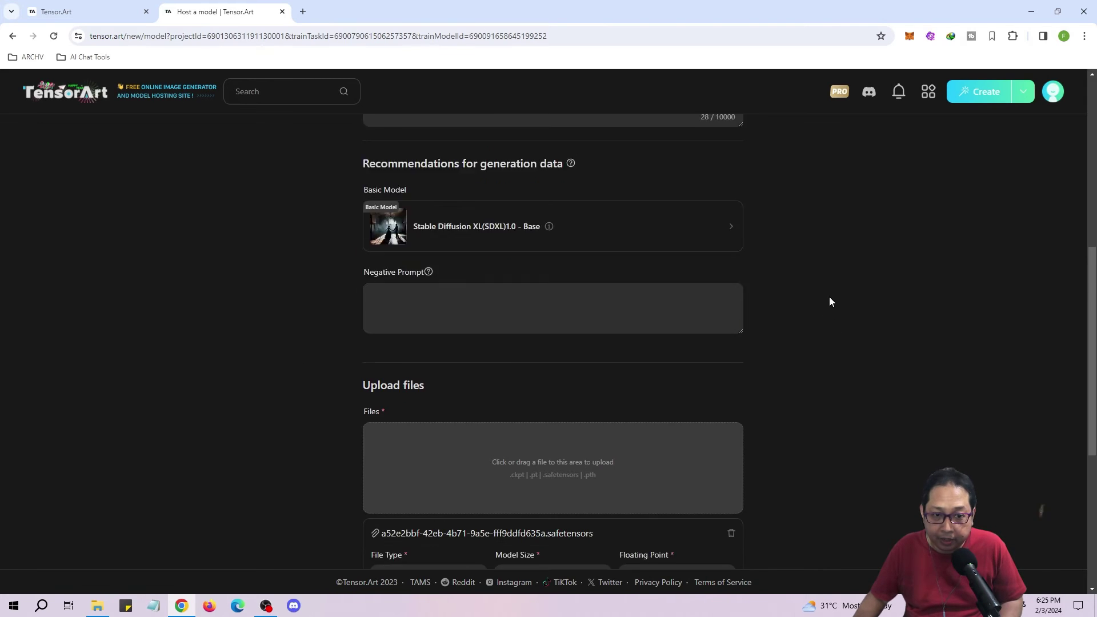
pyautogui.scroll(-1, 830, 301)
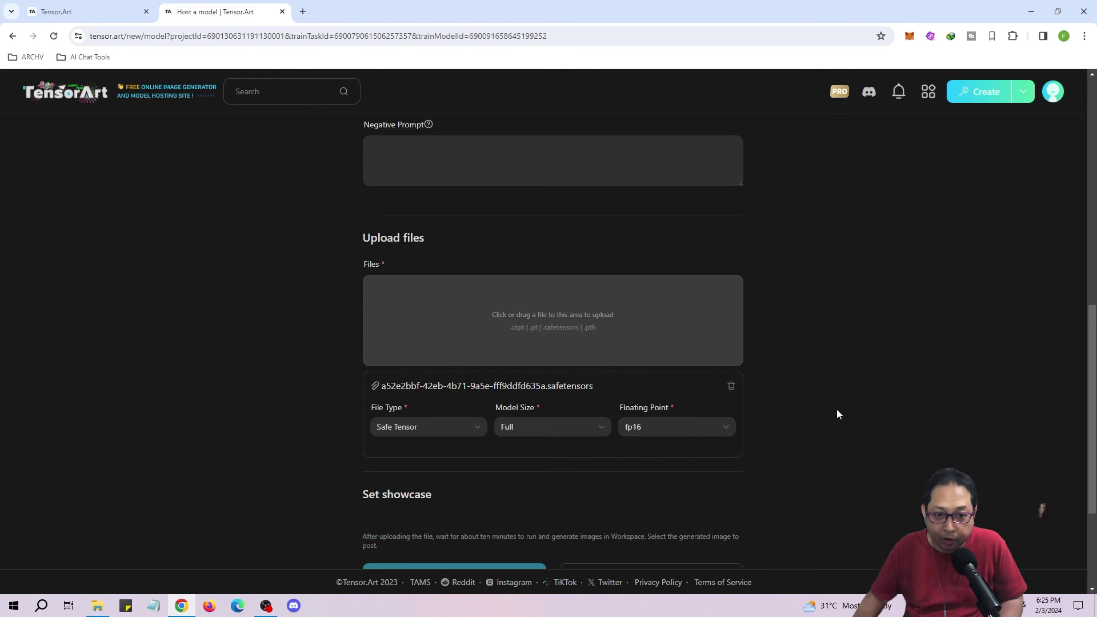
pyautogui.scroll(-1, 839, 406)
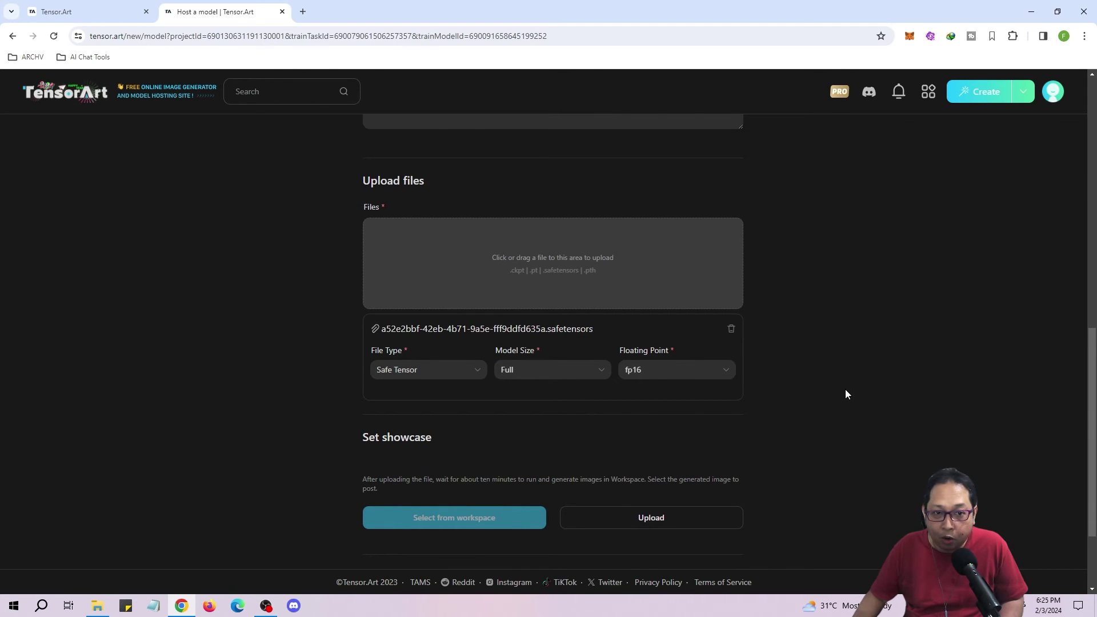
pyautogui.scroll(7, 846, 392)
pyautogui.scroll(2, 847, 394)
pyautogui.scroll(-10, 847, 394)
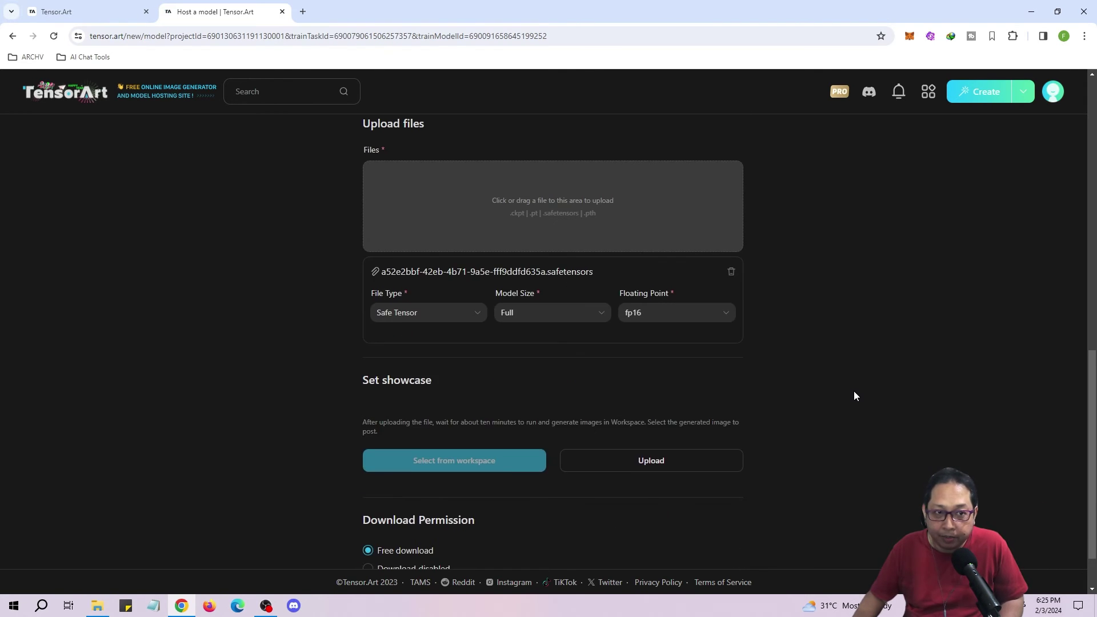
pyautogui.scroll(-2, 855, 394)
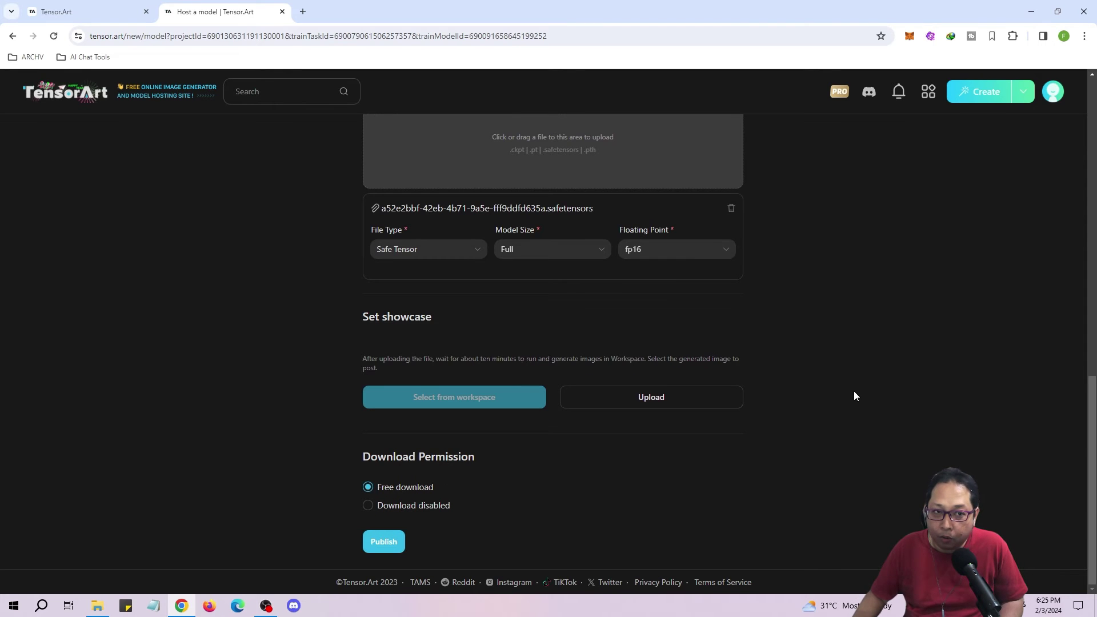
pyautogui.click(389, 546)
pyautogui.scroll(-1, 1006, 324)
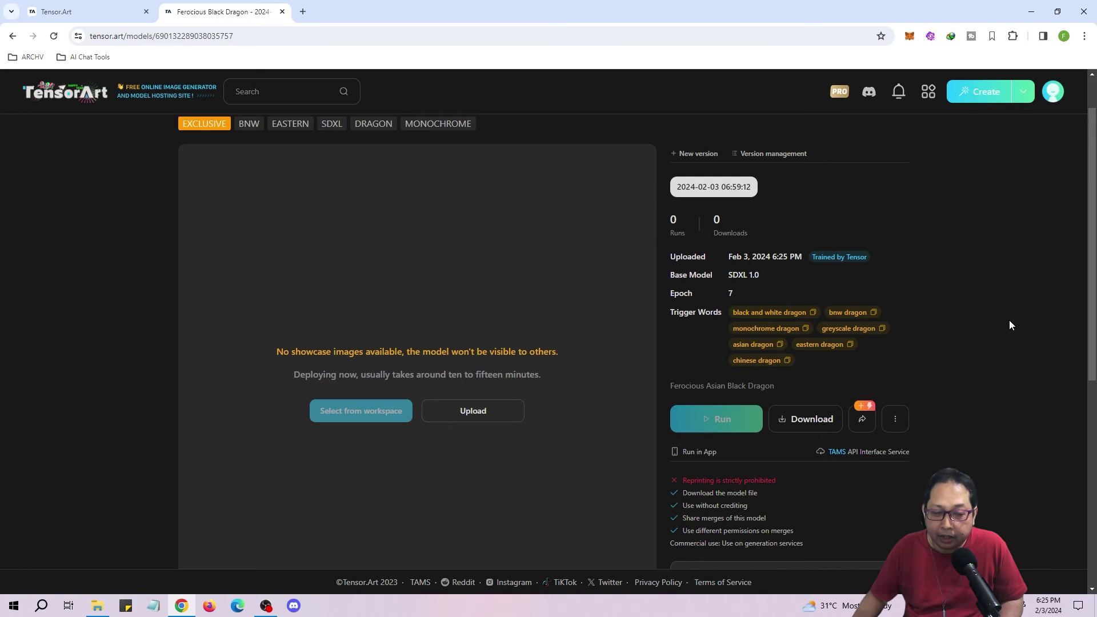
pyautogui.scroll(1, 1009, 325)
pyautogui.scroll(-1, 1009, 326)
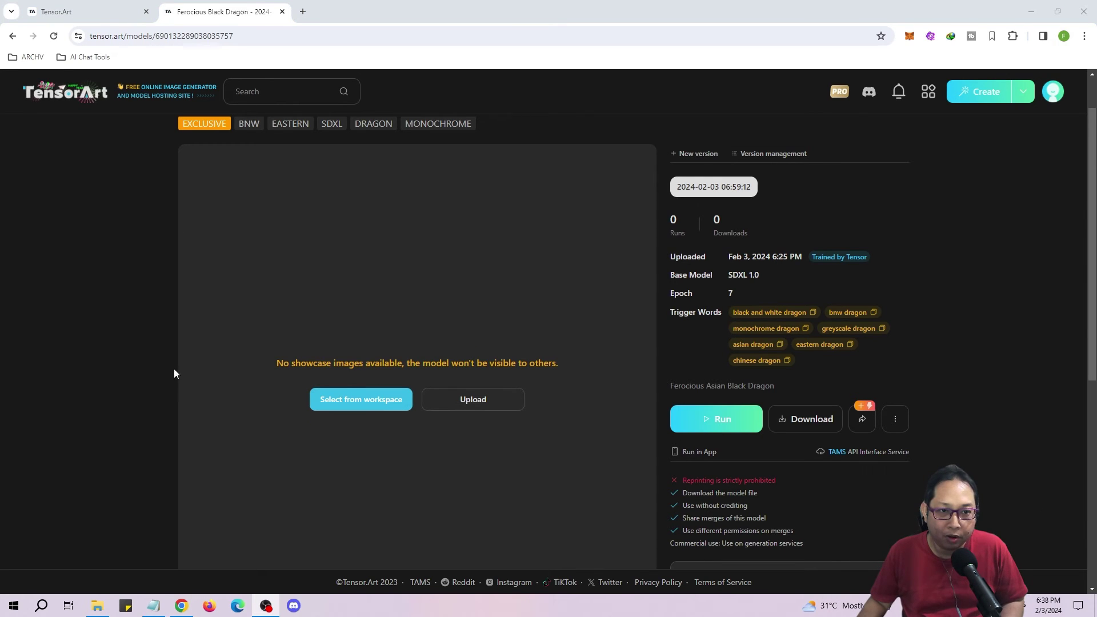
# - Start generating a showcase image with the published model and accept the recommended generation data
pyautogui.click(372, 405)
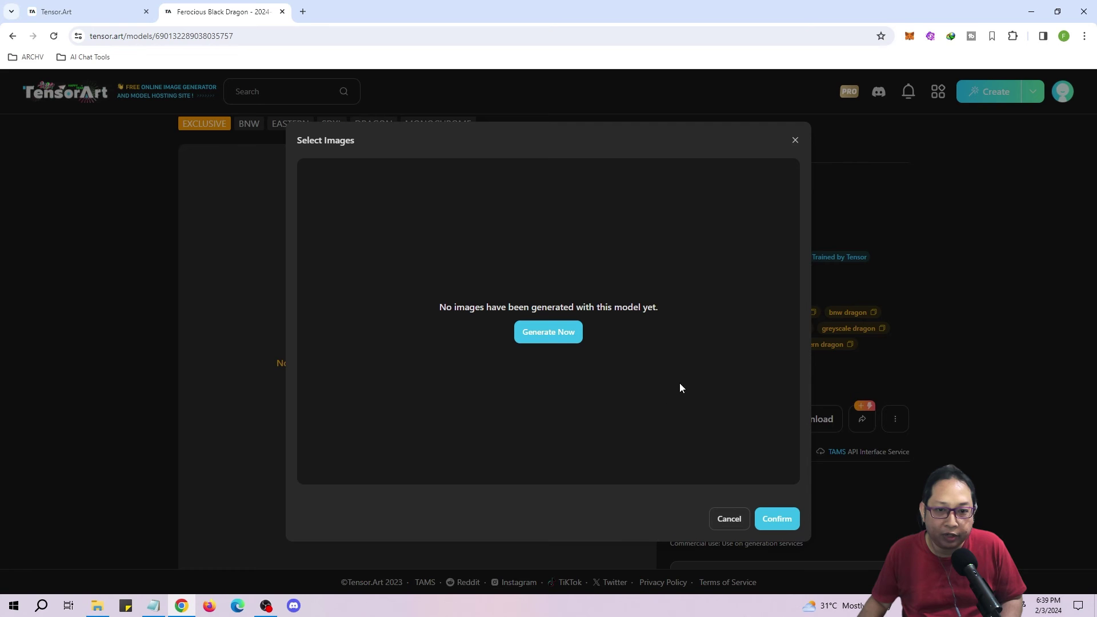
pyautogui.click(554, 333)
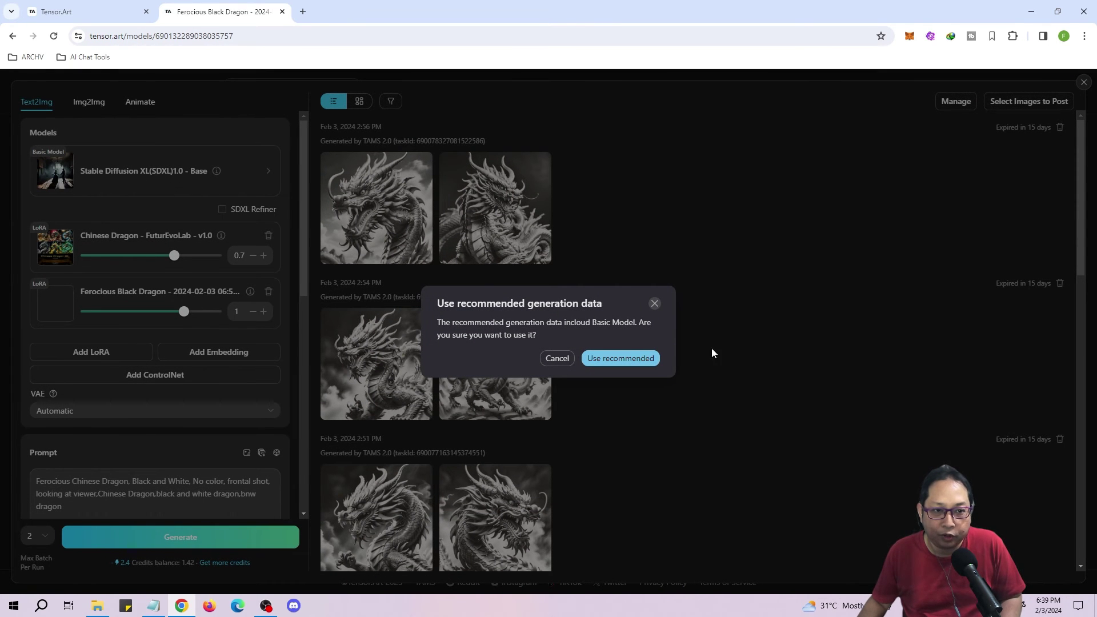
pyautogui.click(626, 360)
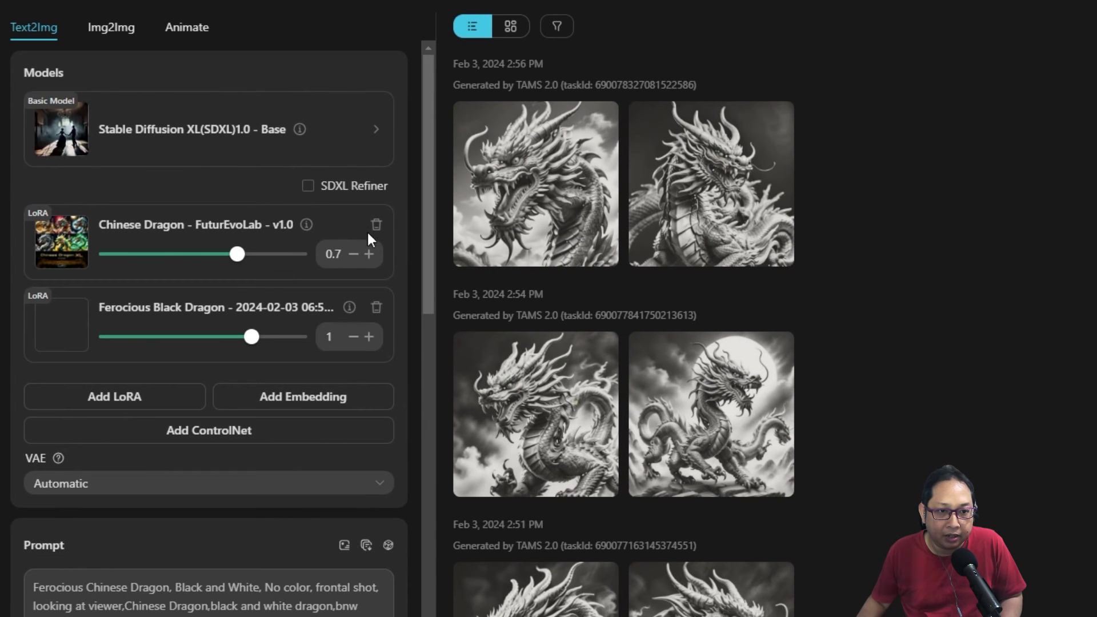
# - Remove the Chinese Dragon - FuturEvoLab LoRA and set the Ferocious Black Dragon LoRA's weight to 0.7
pyautogui.click(378, 226)
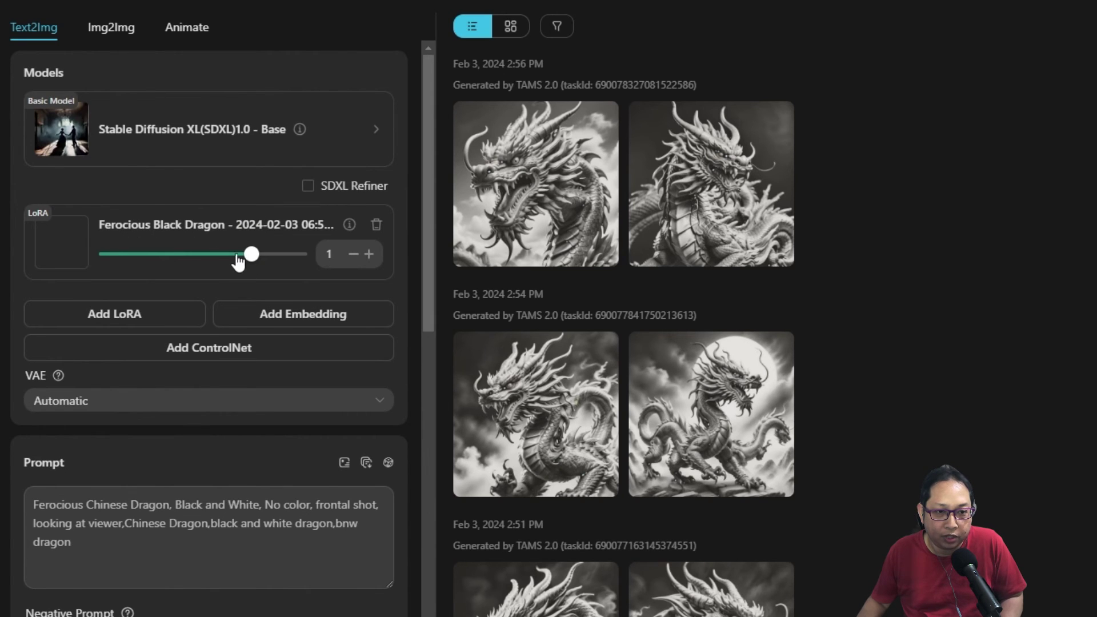
pyautogui.moveTo(251, 256); pyautogui.dragTo(238, 260)
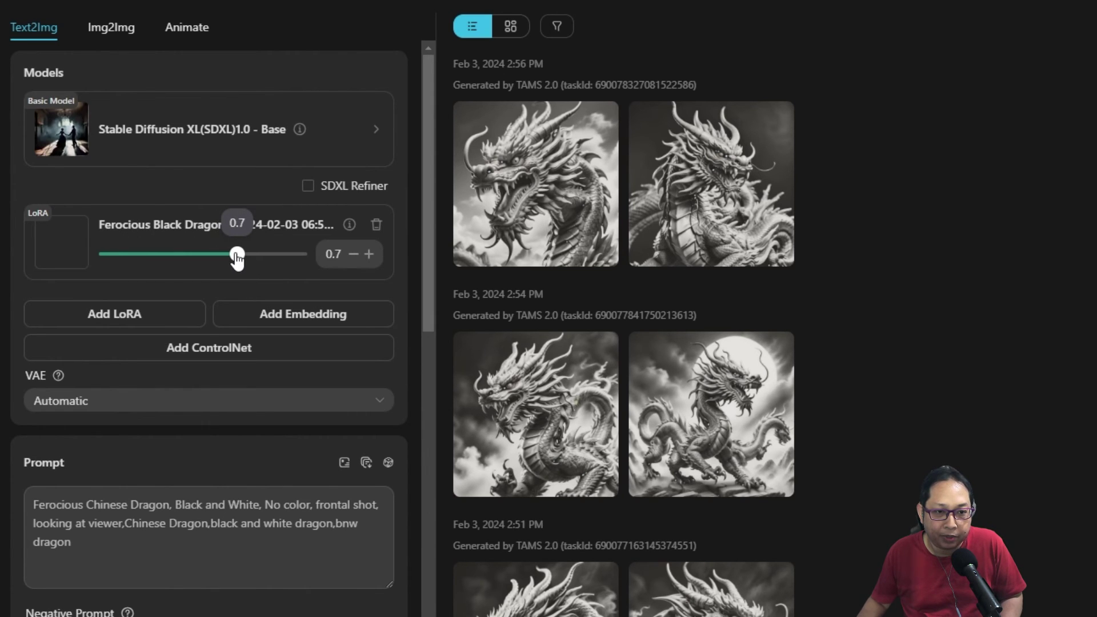
# - Replace the generation prompt with "A ferocious dragon in a cave"
pyautogui.scroll(-2, 272, 352)
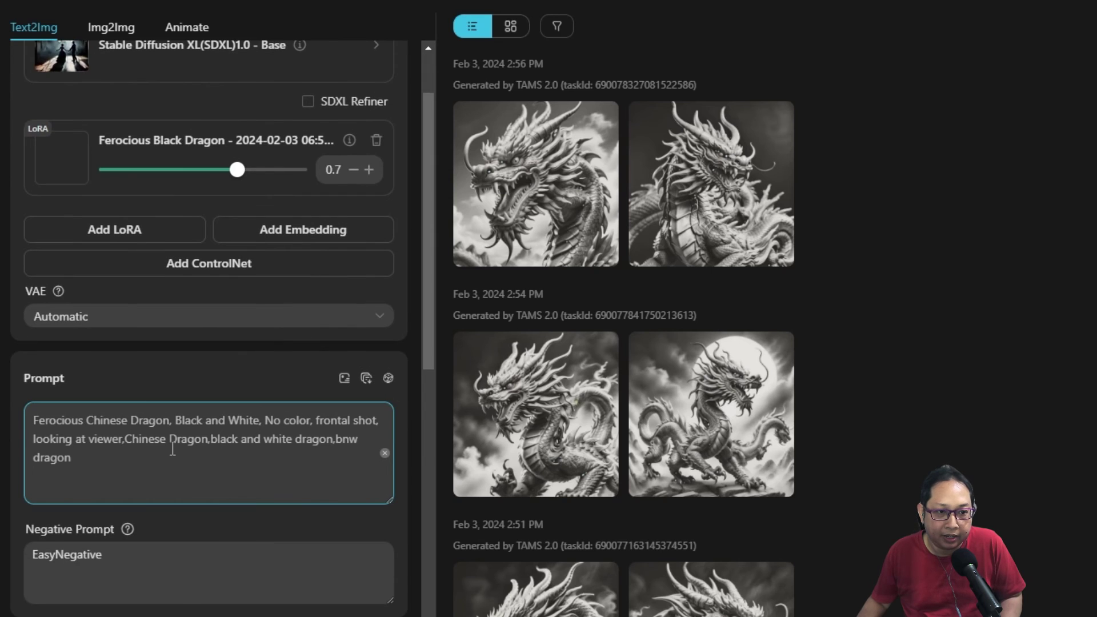
pyautogui.scroll(-2, 173, 448)
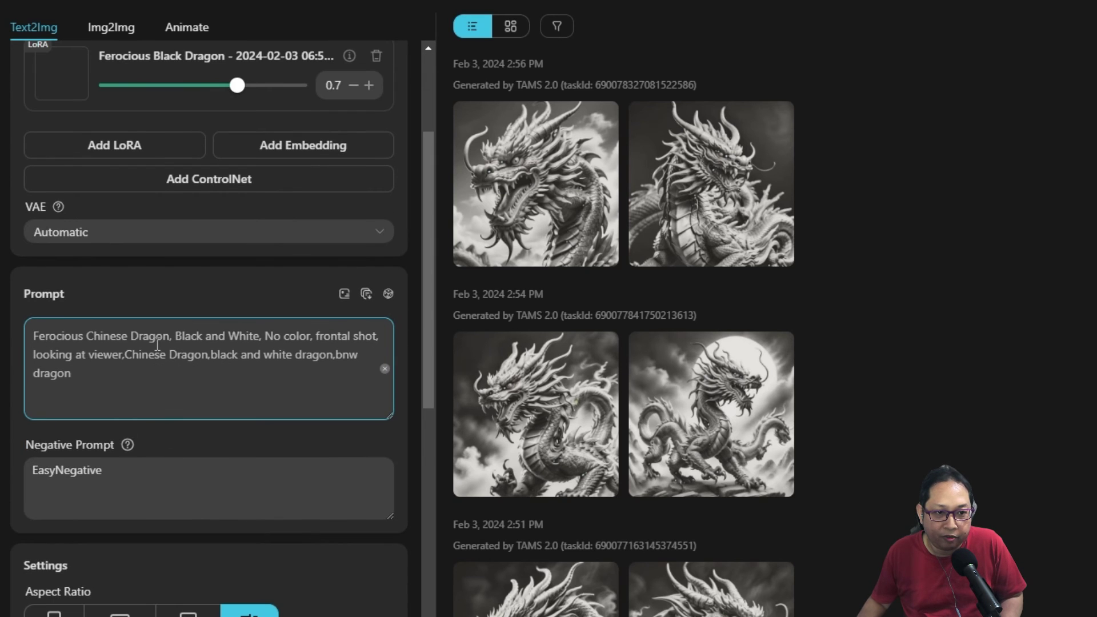
pyautogui.moveTo(97, 382); pyautogui.dragTo(7, 326)
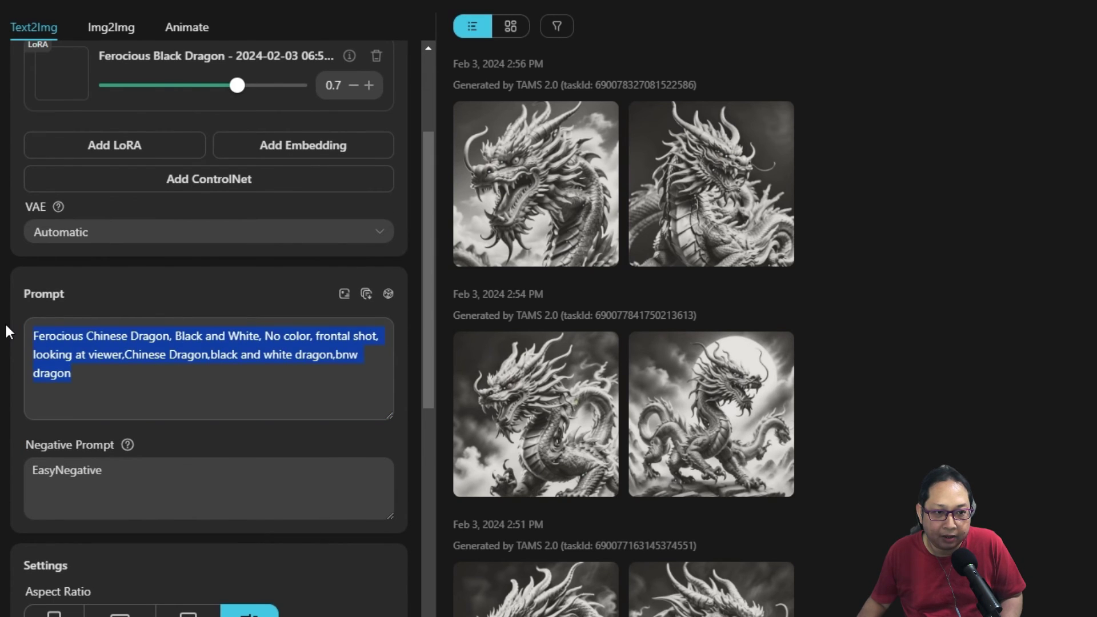
pyautogui.press('BackSpace')
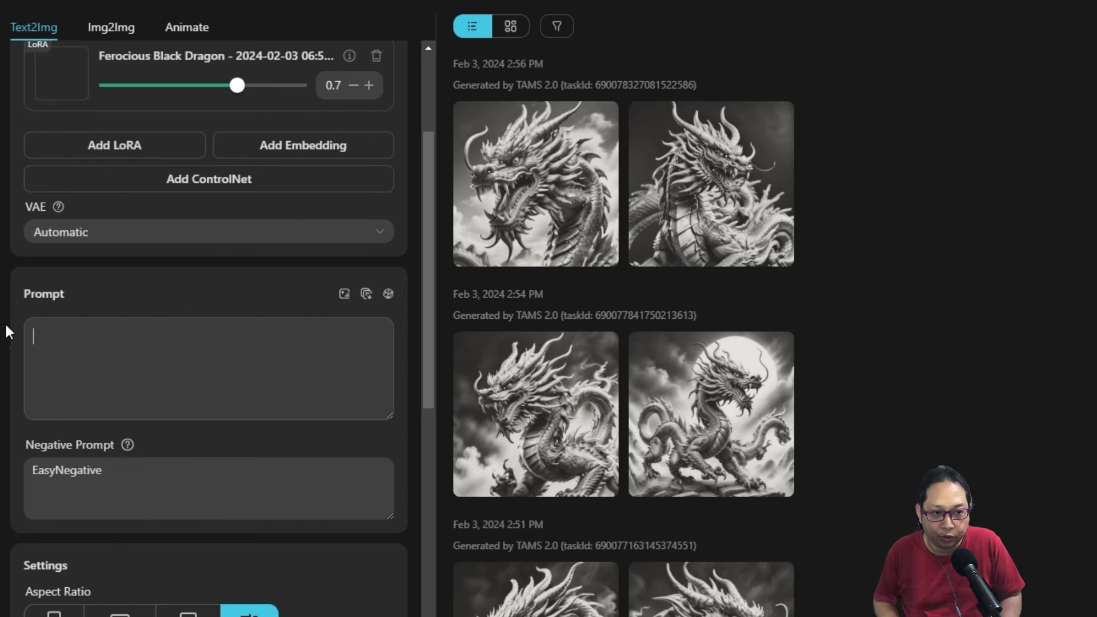
pyautogui.write('A fero')
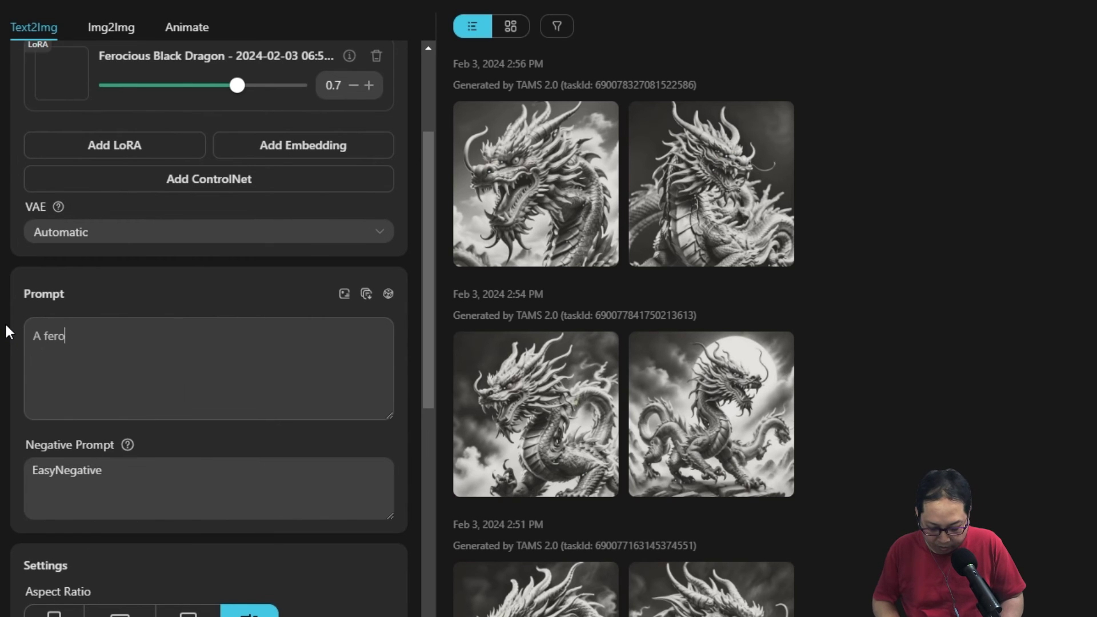
pyautogui.write('cious dragon in he')
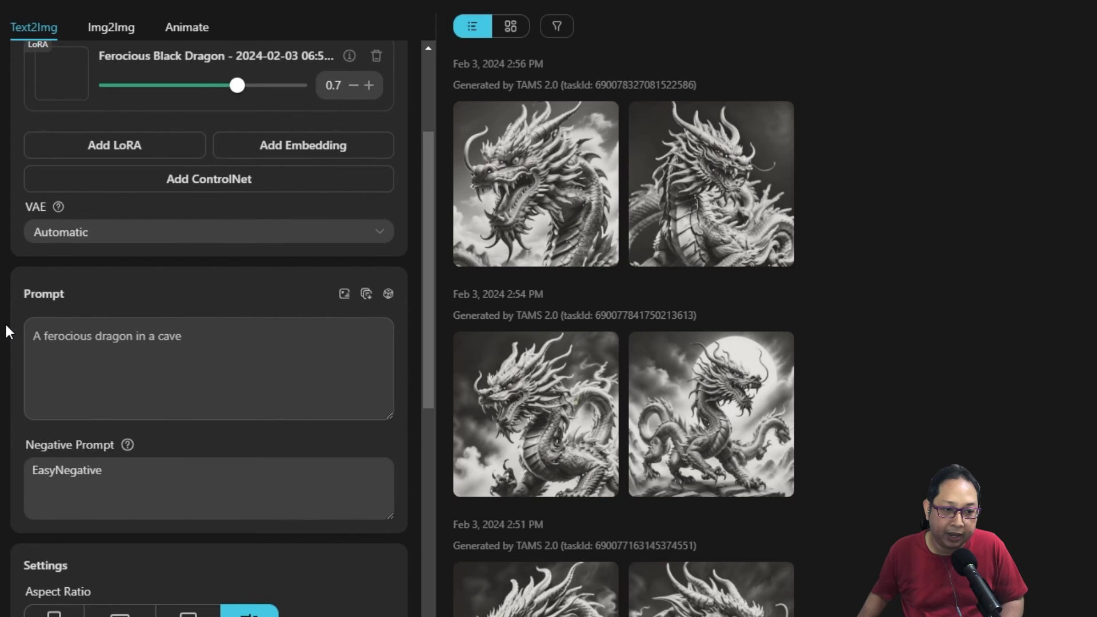
pyautogui.scroll(3, 420, 342)
pyautogui.scroll(-3, 281, 236)
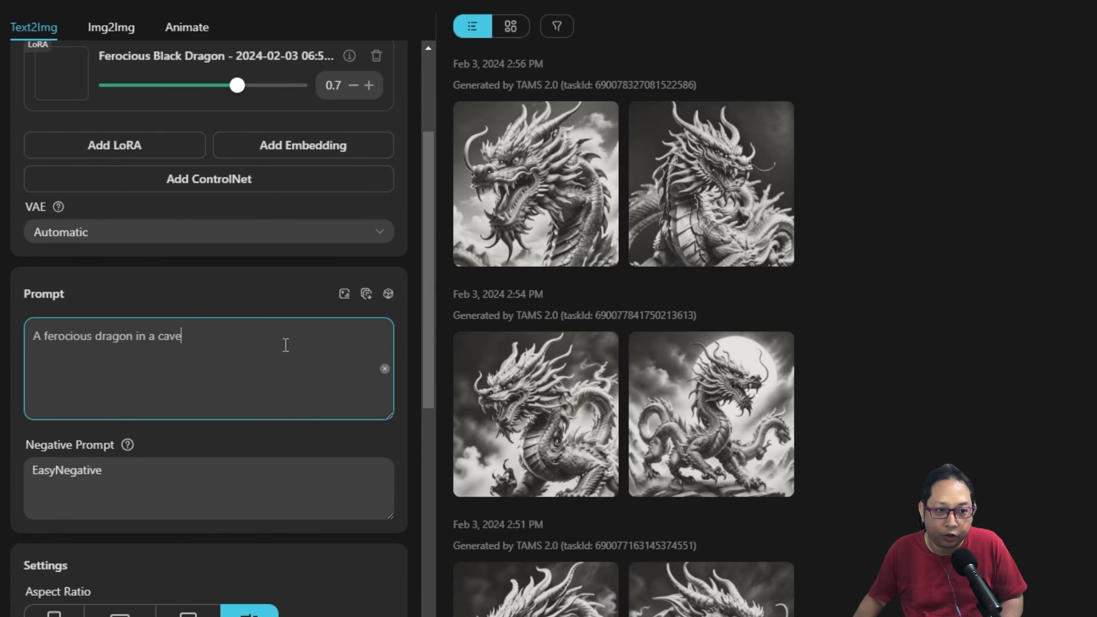
# - Set the maximum batch per run to 1, generate the dragon image and view it enlarged
pyautogui.scroll(-5, 286, 344)
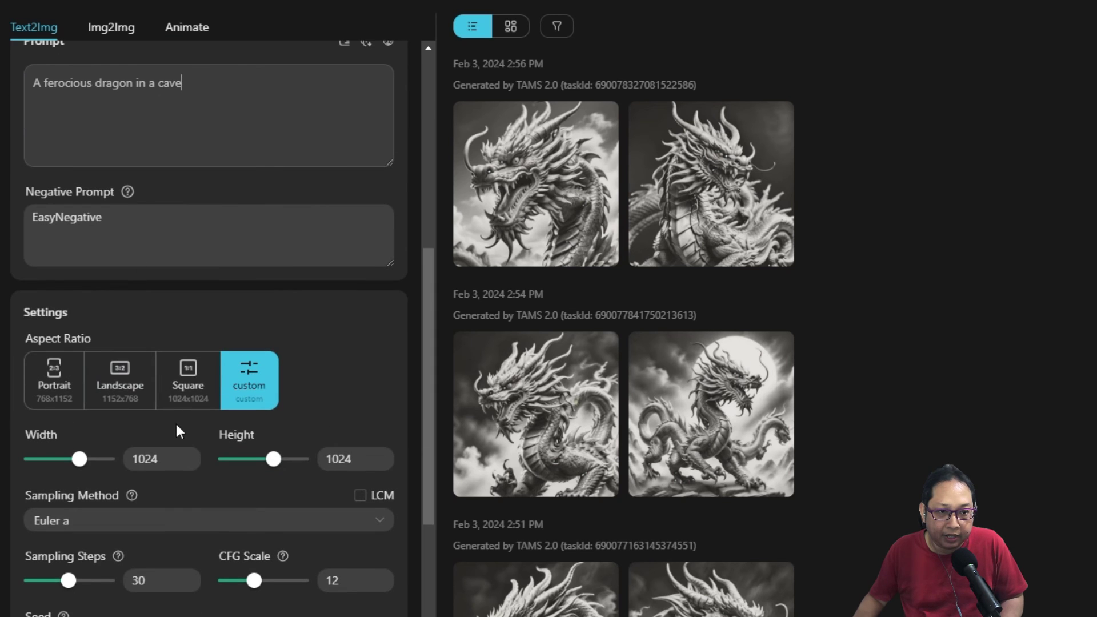
pyautogui.scroll(-2, 317, 376)
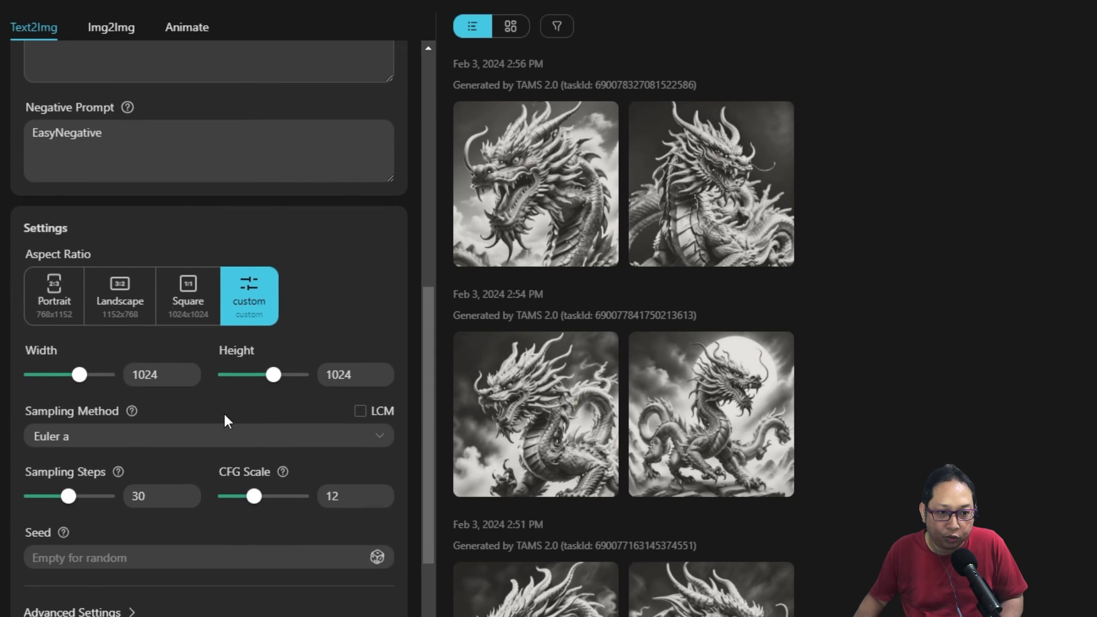
pyautogui.scroll(-2, 228, 423)
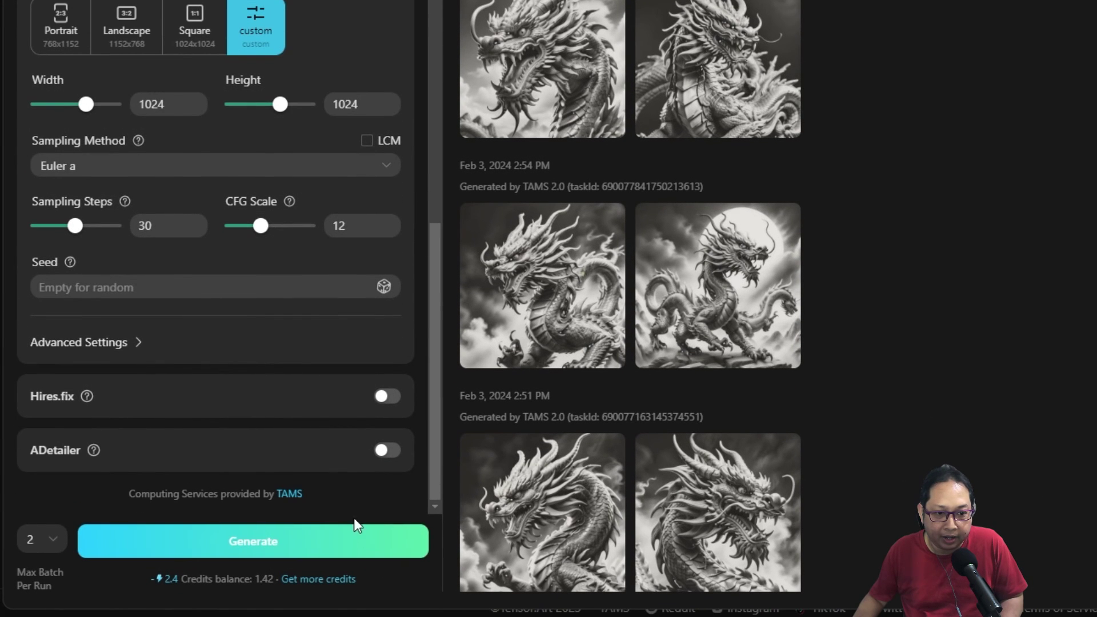
pyautogui.click(54, 552)
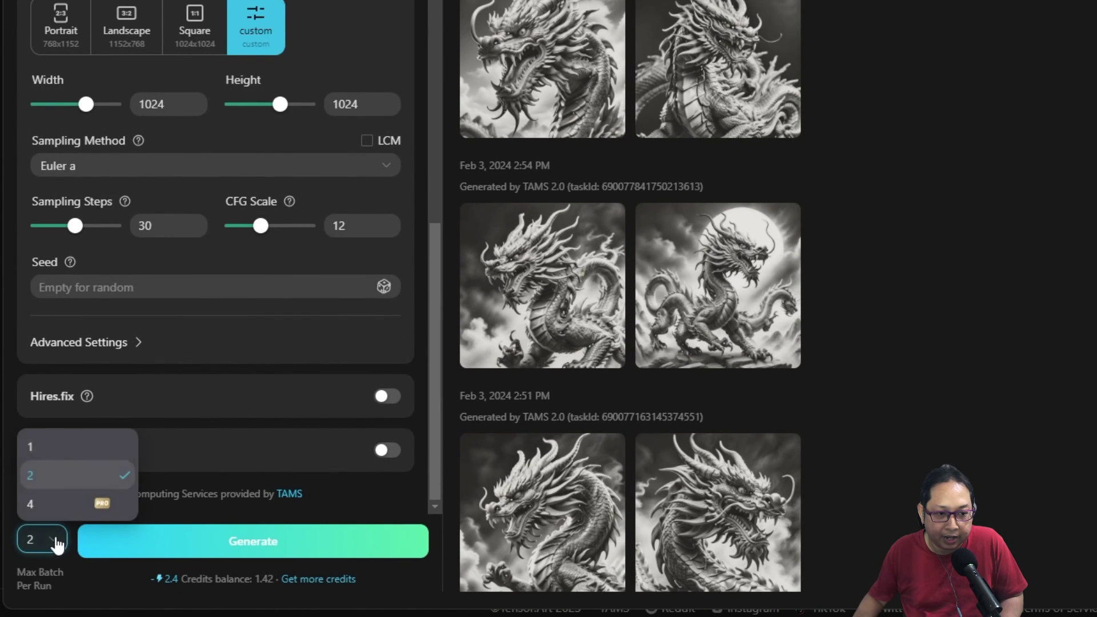
pyautogui.click(59, 447)
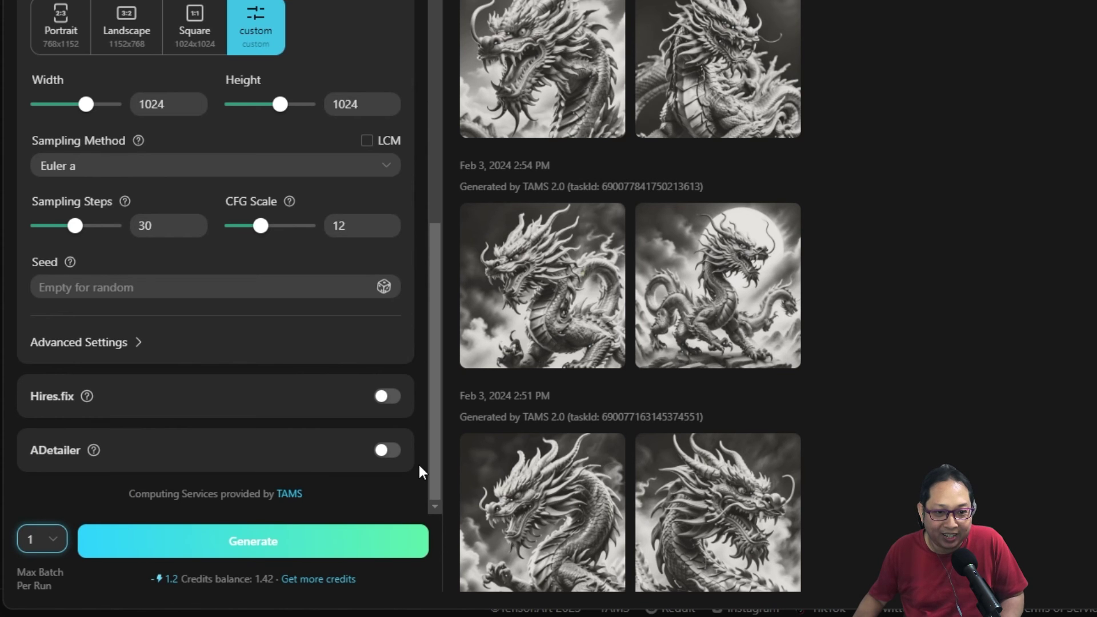
pyautogui.scroll(10, 420, 472)
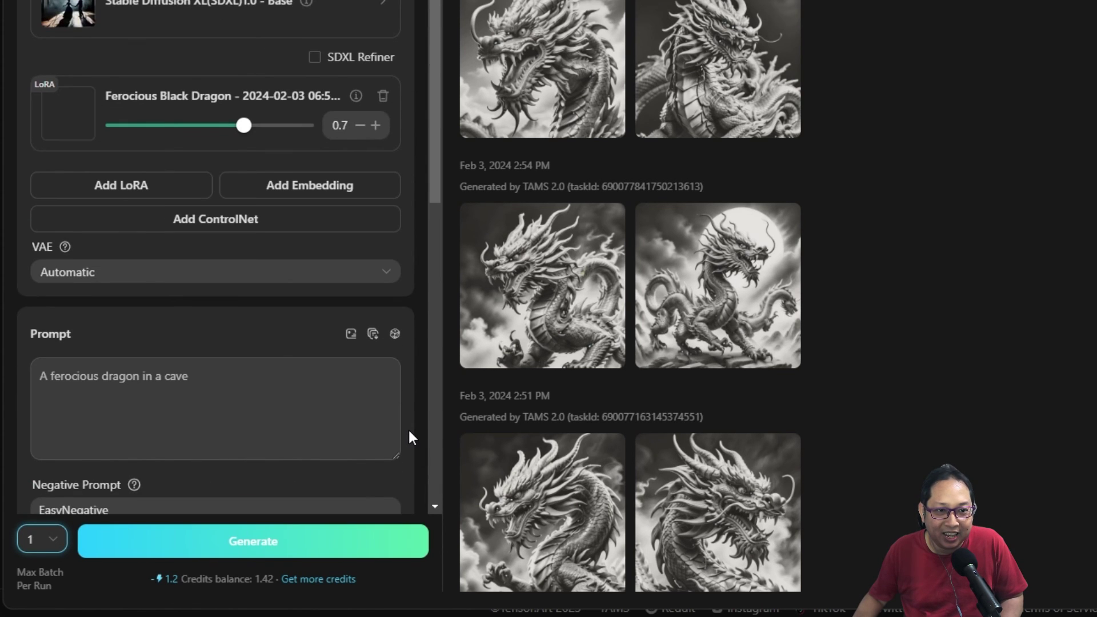
pyautogui.scroll(-10, 409, 431)
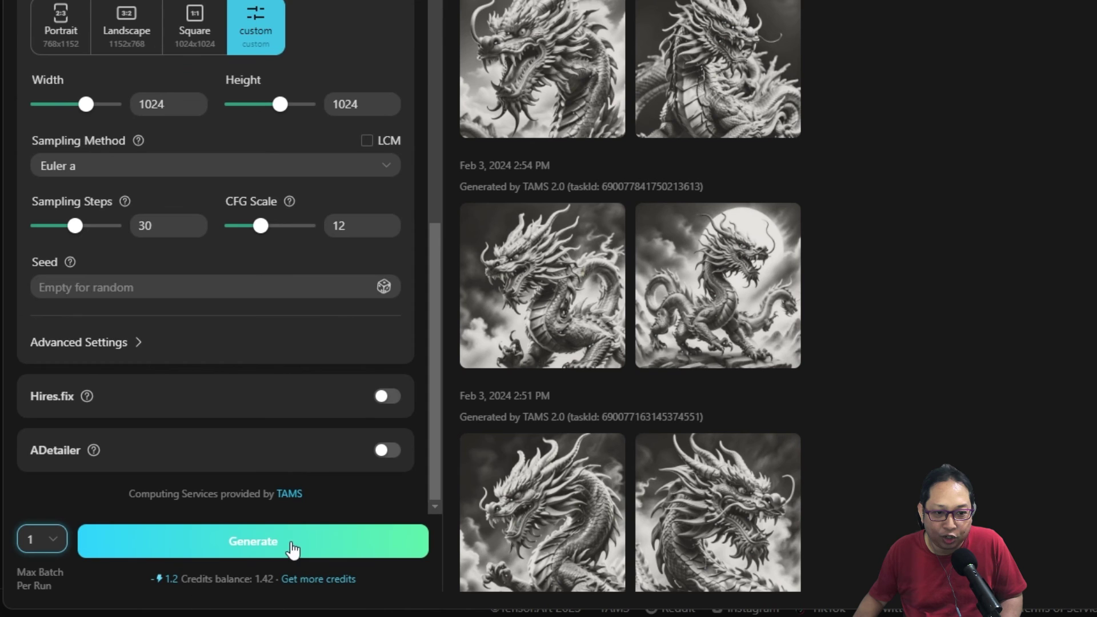
pyautogui.click(292, 549)
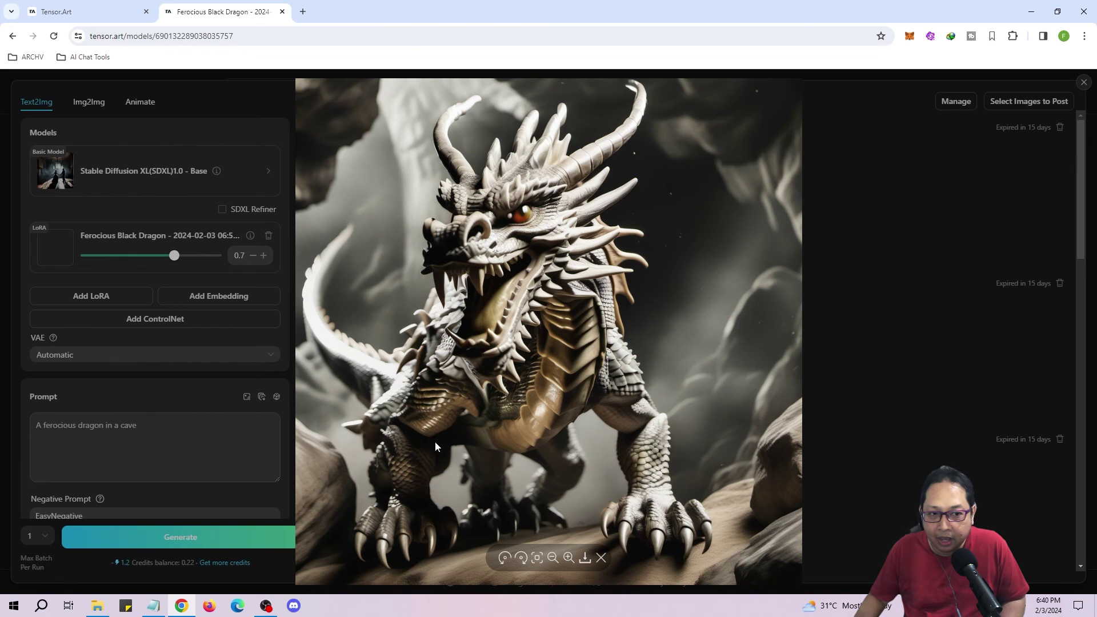
pyautogui.click(890, 331)
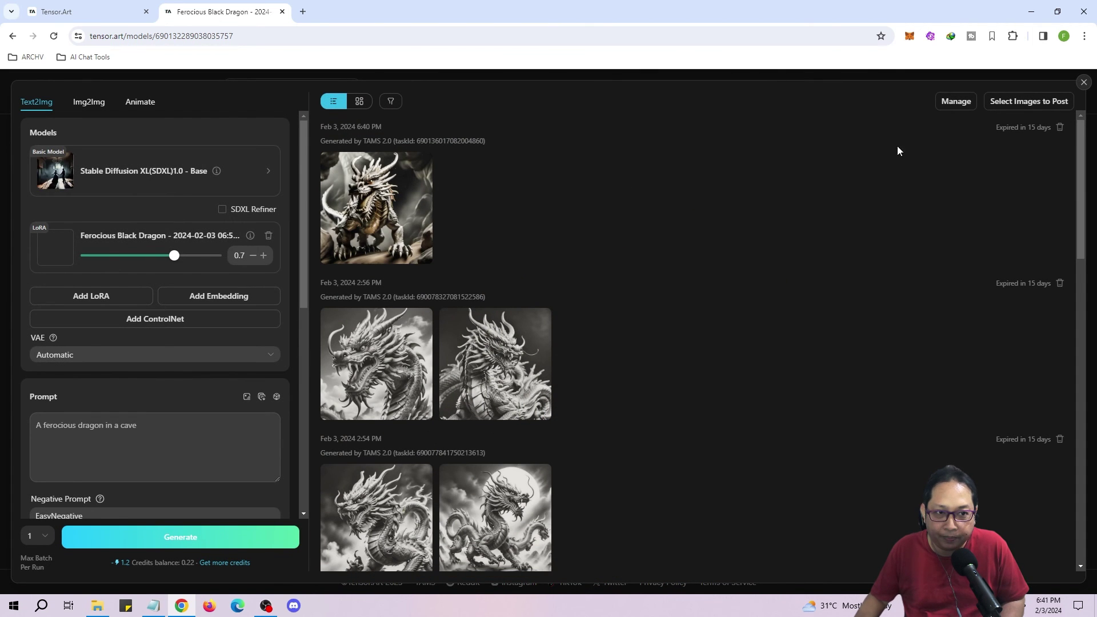
# - Leave the image generator and add the generated cave dragon image to the Ferocious Black Dragon model page as its showcase
pyautogui.press('Escape')
pyautogui.click(375, 400)
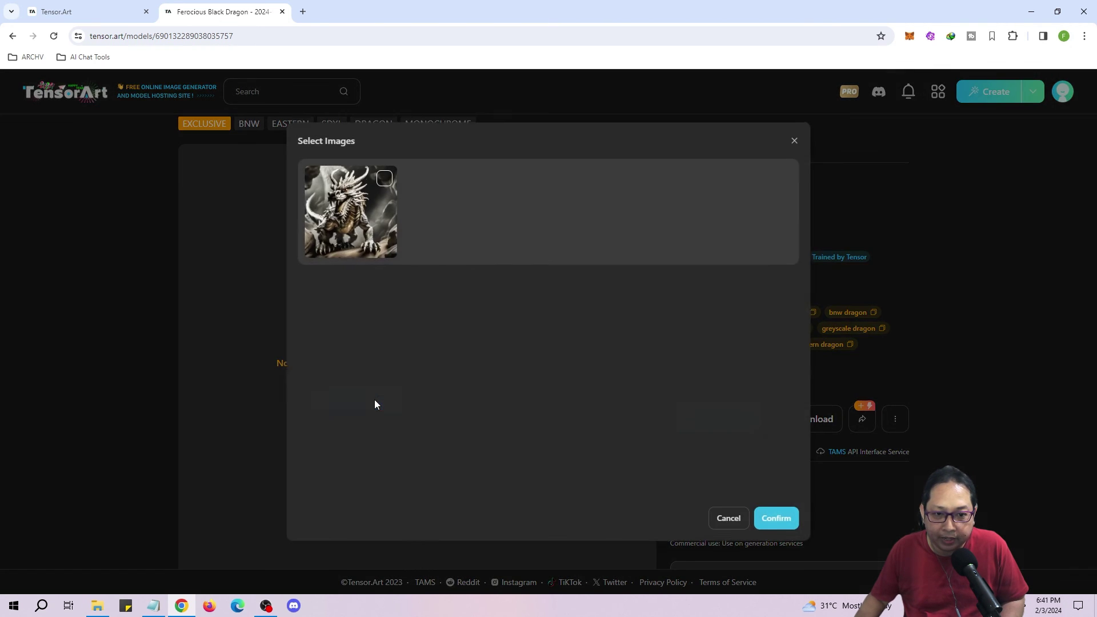
pyautogui.click(385, 179)
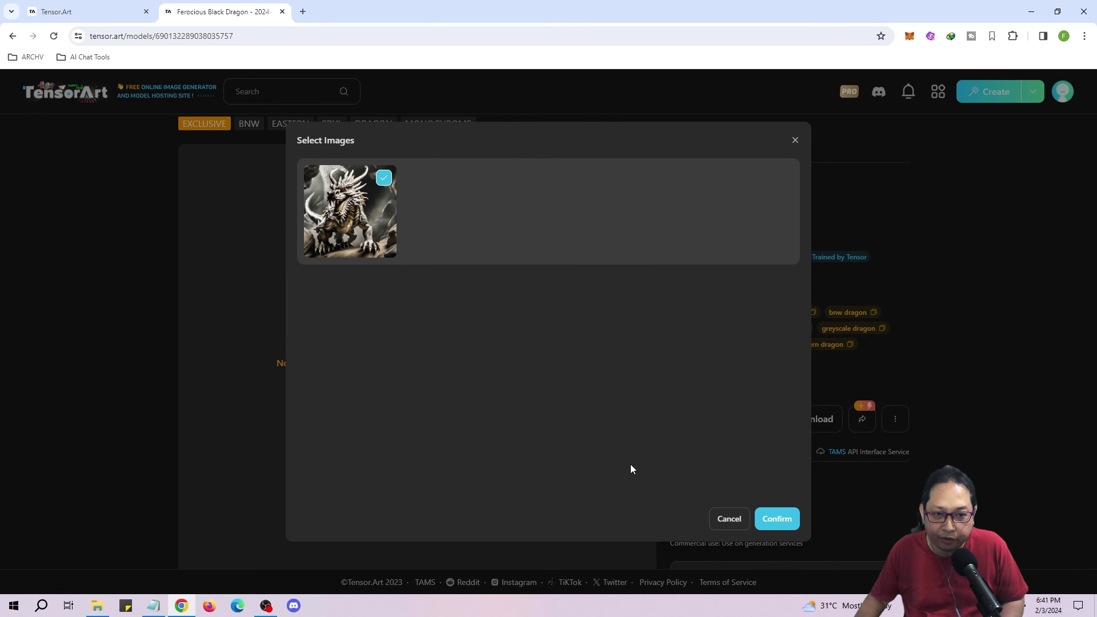
pyautogui.click(778, 521)
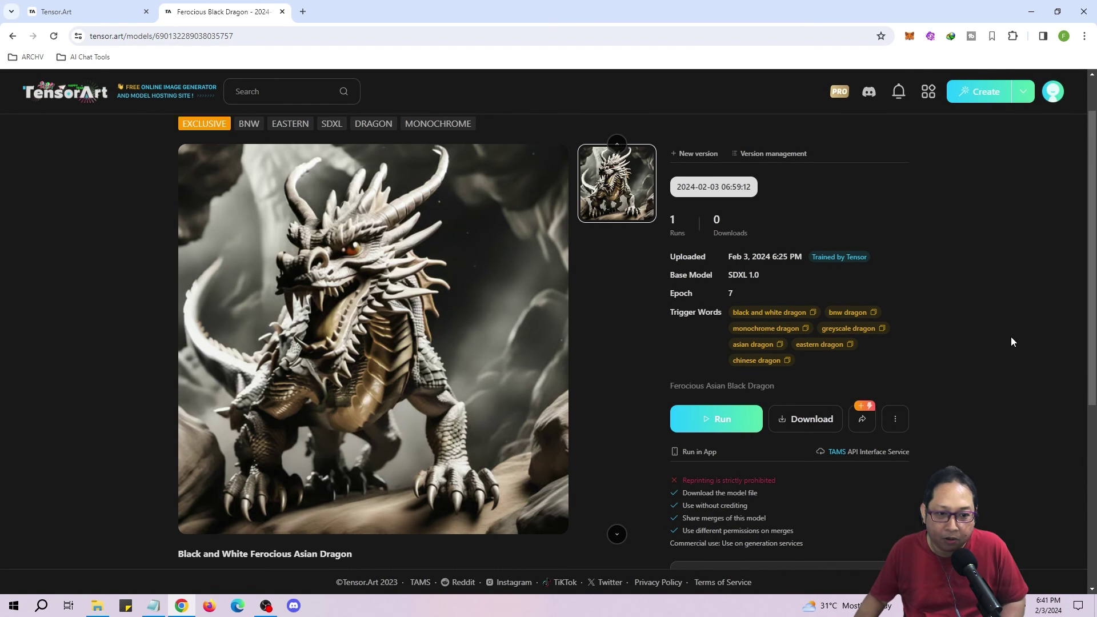
# - Review the published Ferocious Black Dragon page, including its showcase image, description, model details, usage permissions and comments section
pyautogui.scroll(-1, 1010, 342)
pyautogui.scroll(-1, 1011, 337)
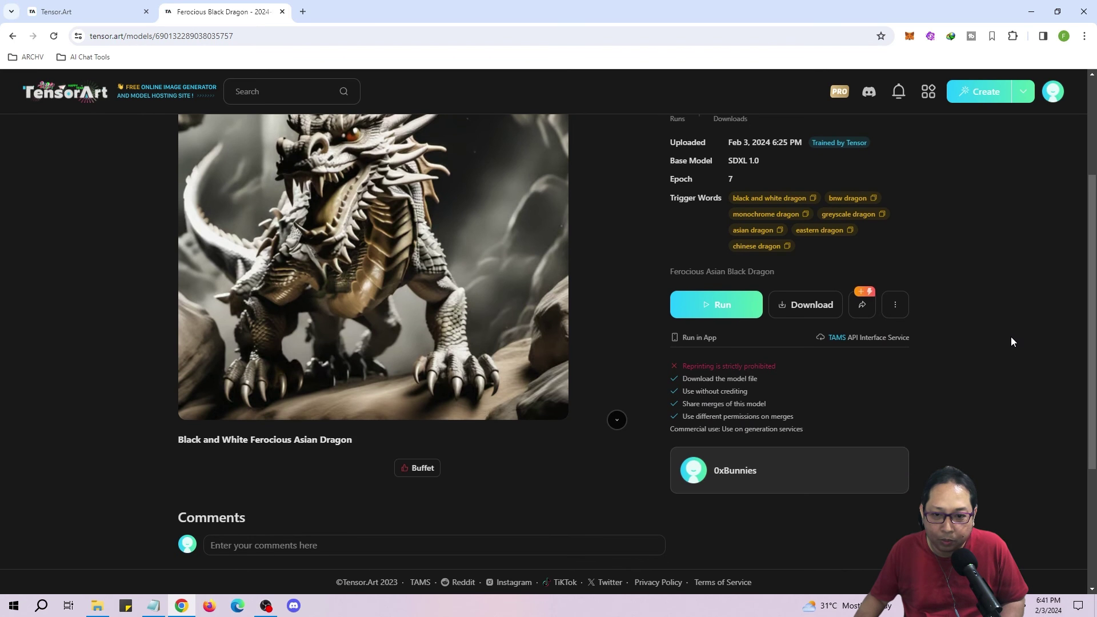
pyautogui.scroll(-2, 1011, 338)
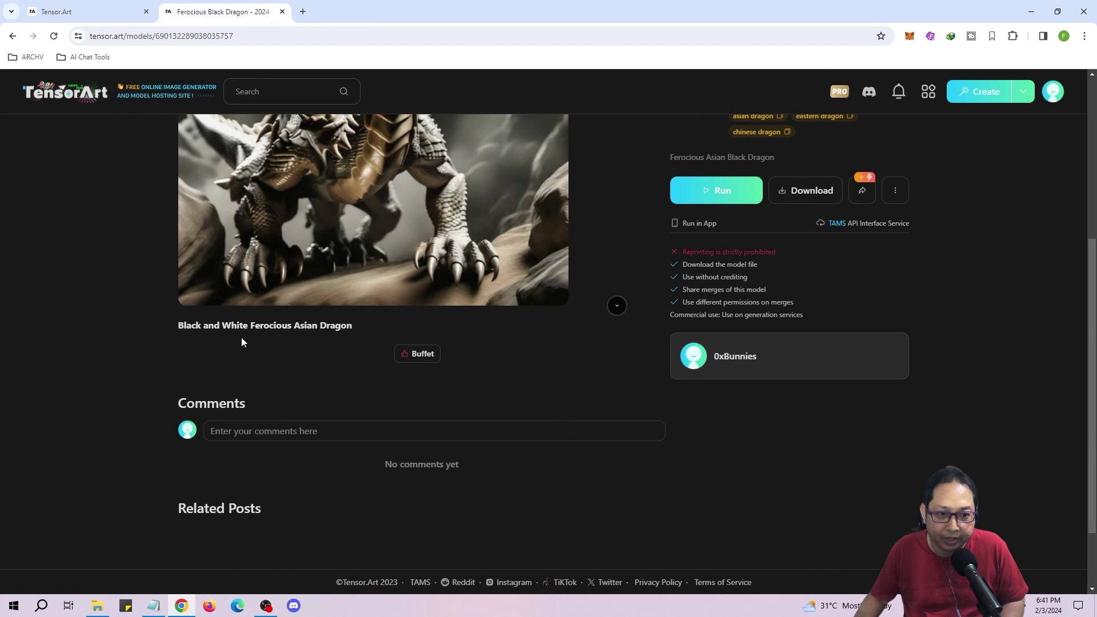
pyautogui.scroll(5, 127, 347)
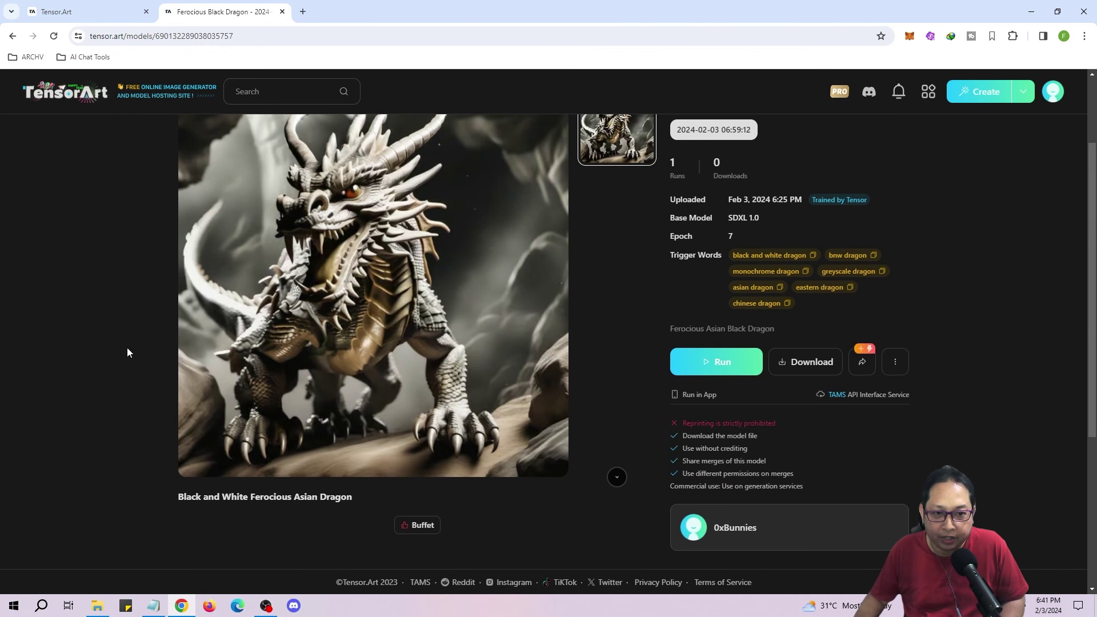
pyautogui.scroll(1, 127, 347)
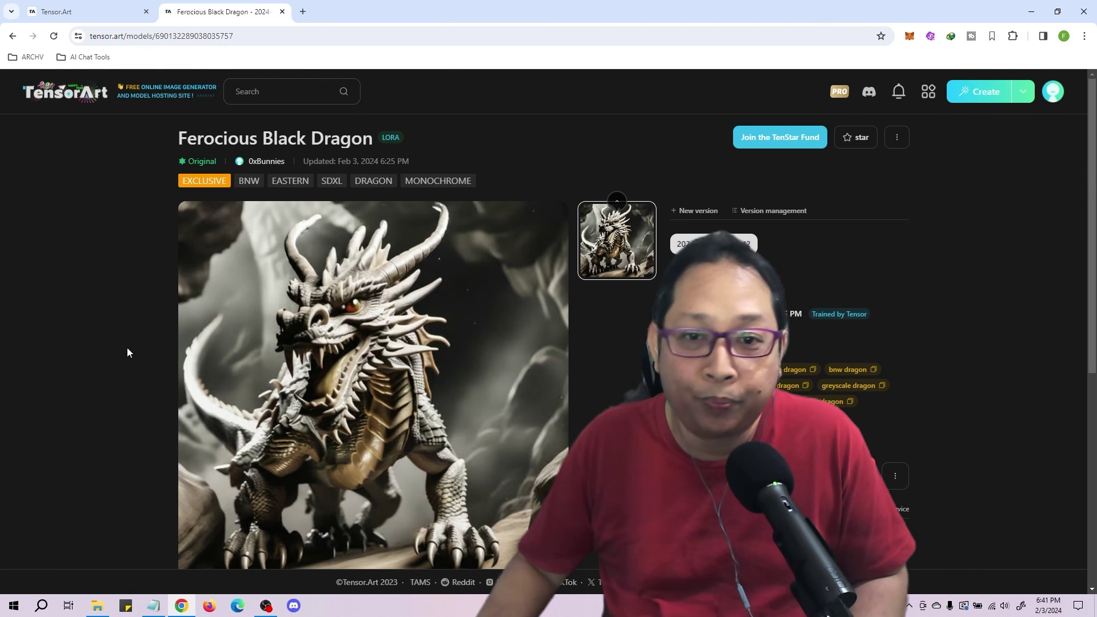
pyautogui.scroll(-1, 125, 353)
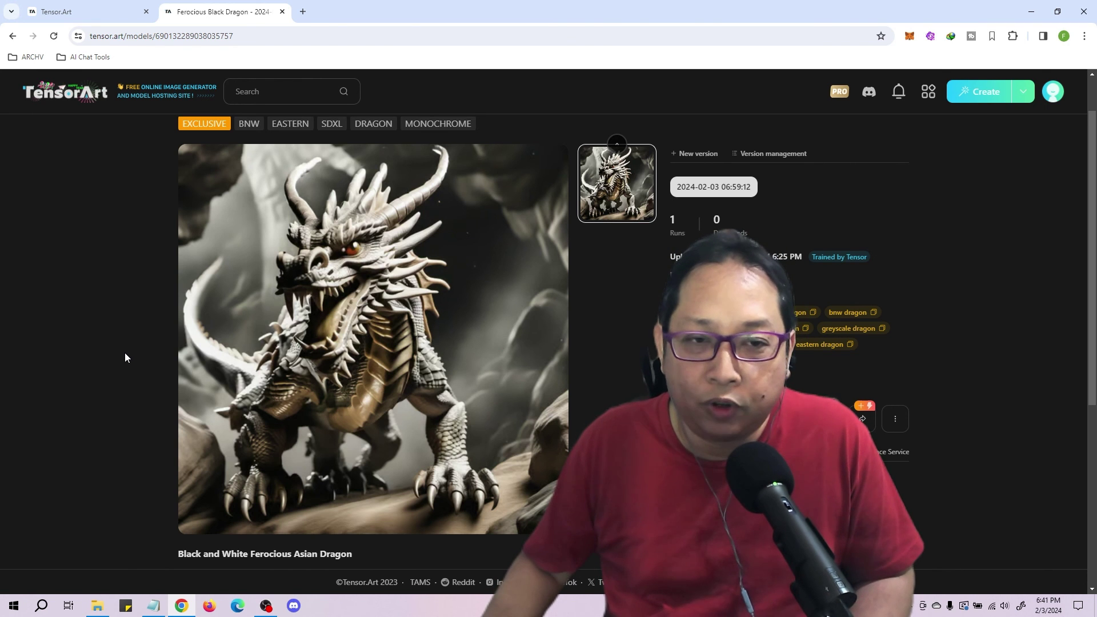
pyautogui.moveTo(551, 187)
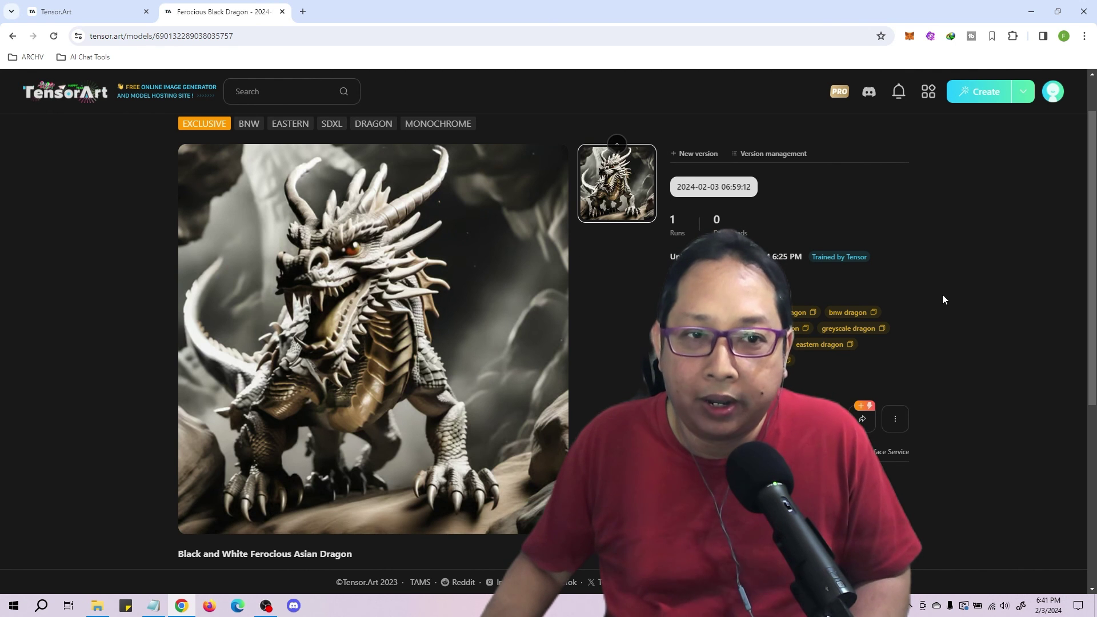
pyautogui.scroll(1, 995, 294)
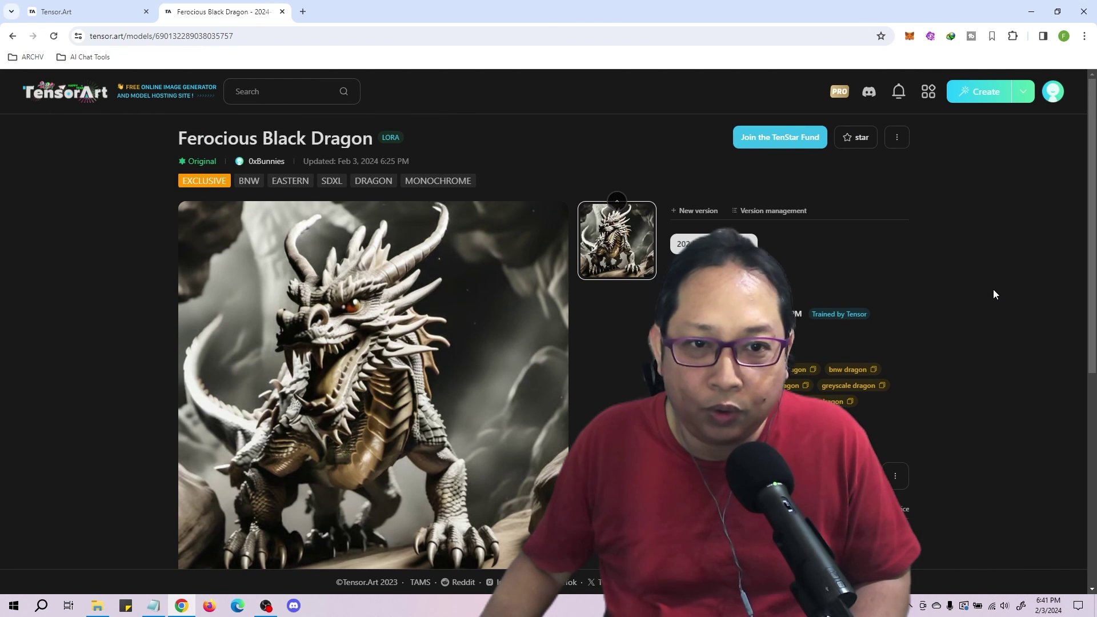